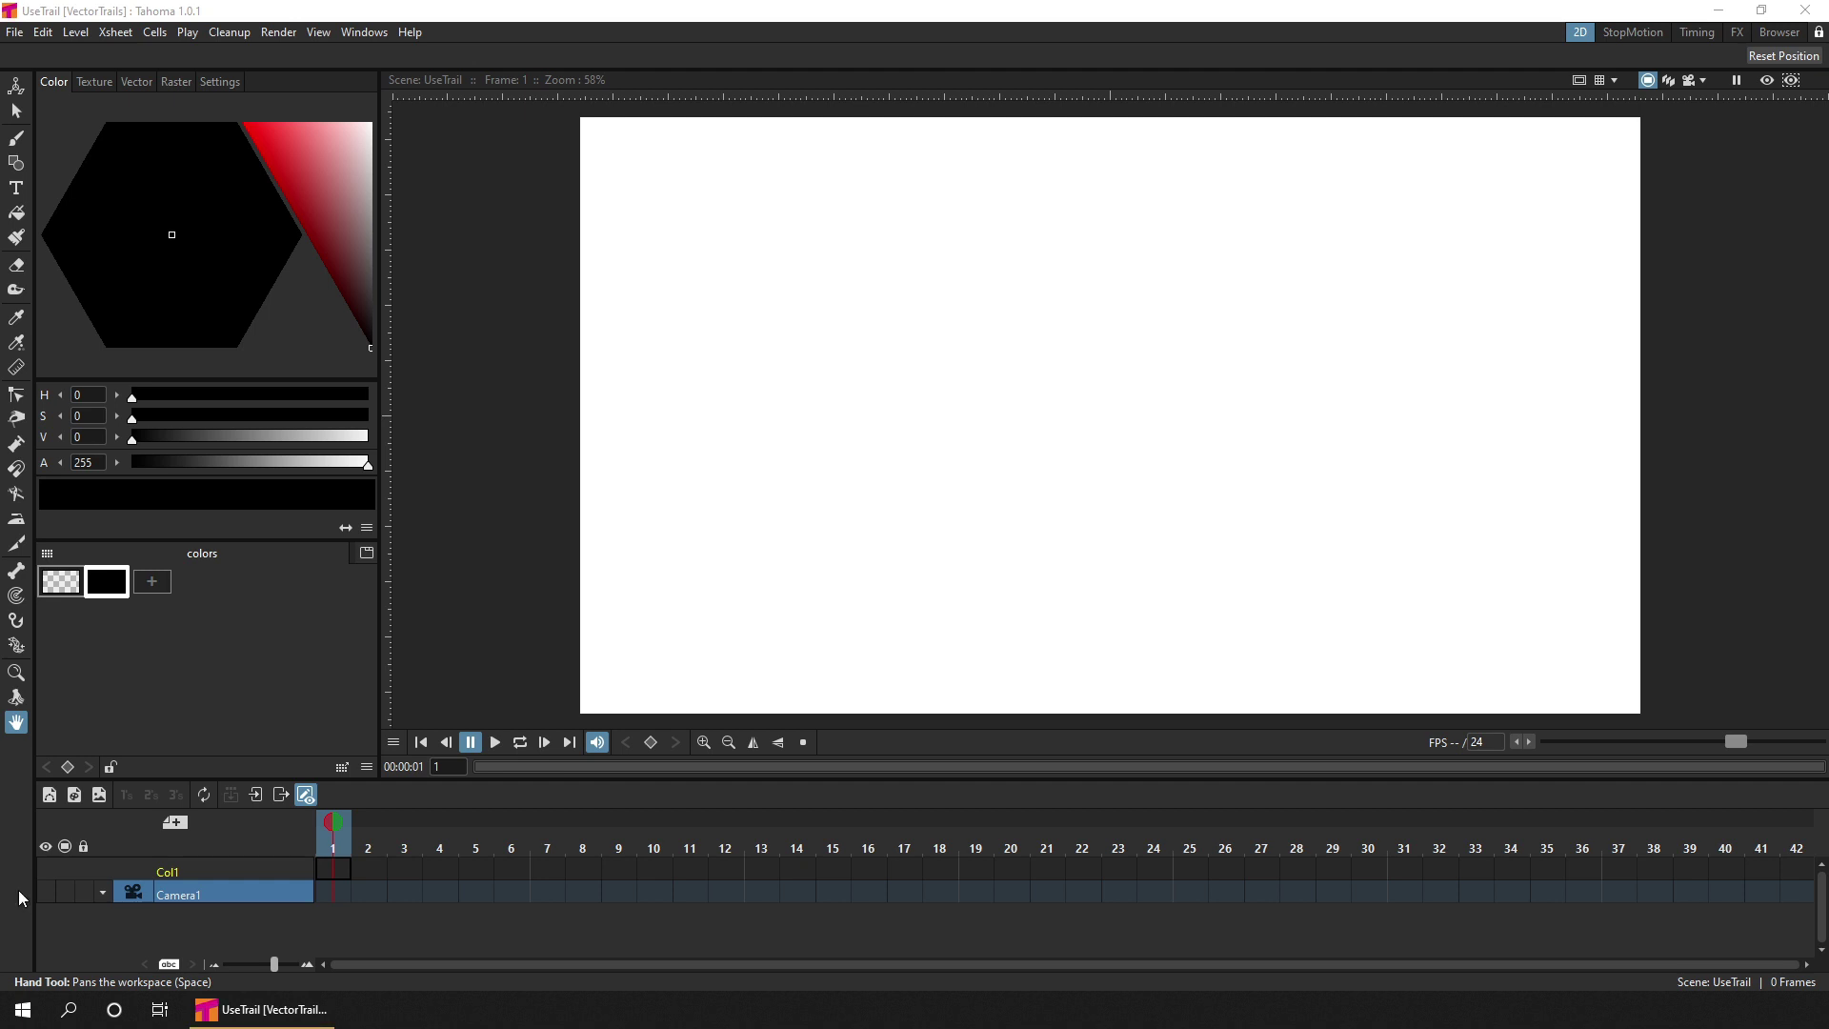
# Step: Create a new vector level named A
pyautogui.click(174, 824)
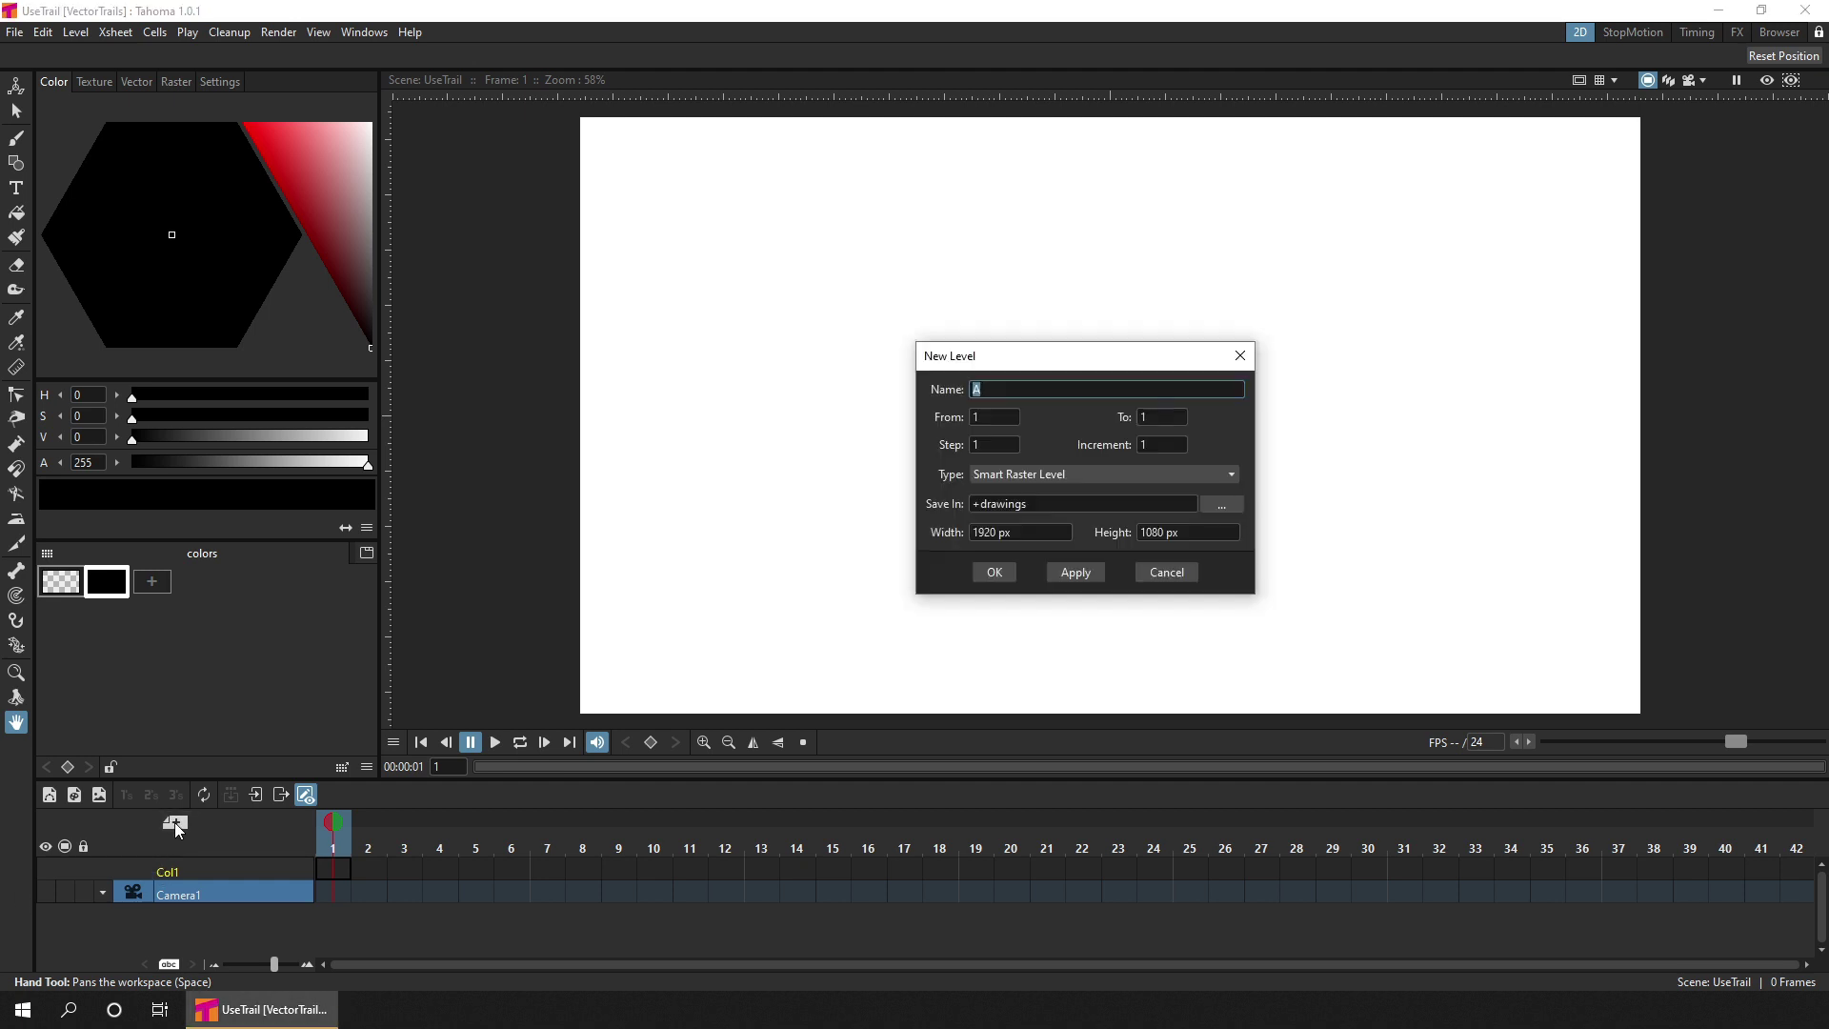
pyautogui.click(1027, 476)
pyautogui.click(1042, 496)
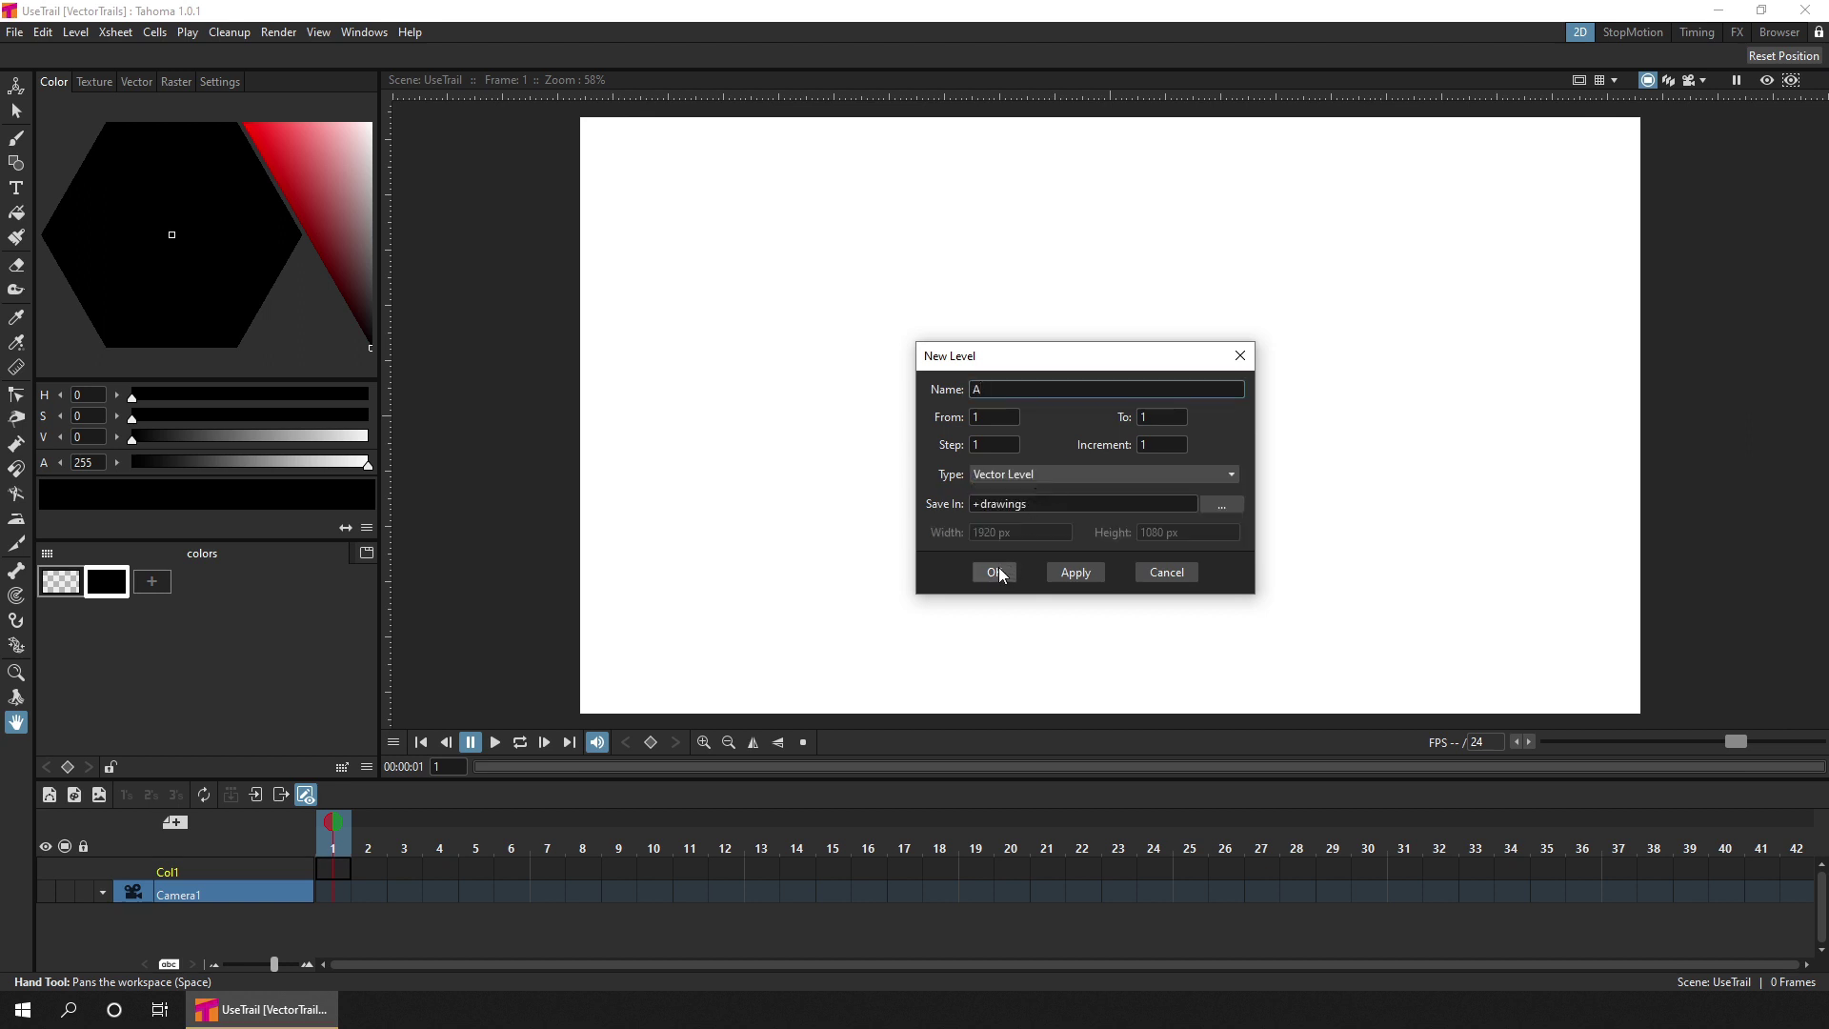
pyautogui.click(1007, 573)
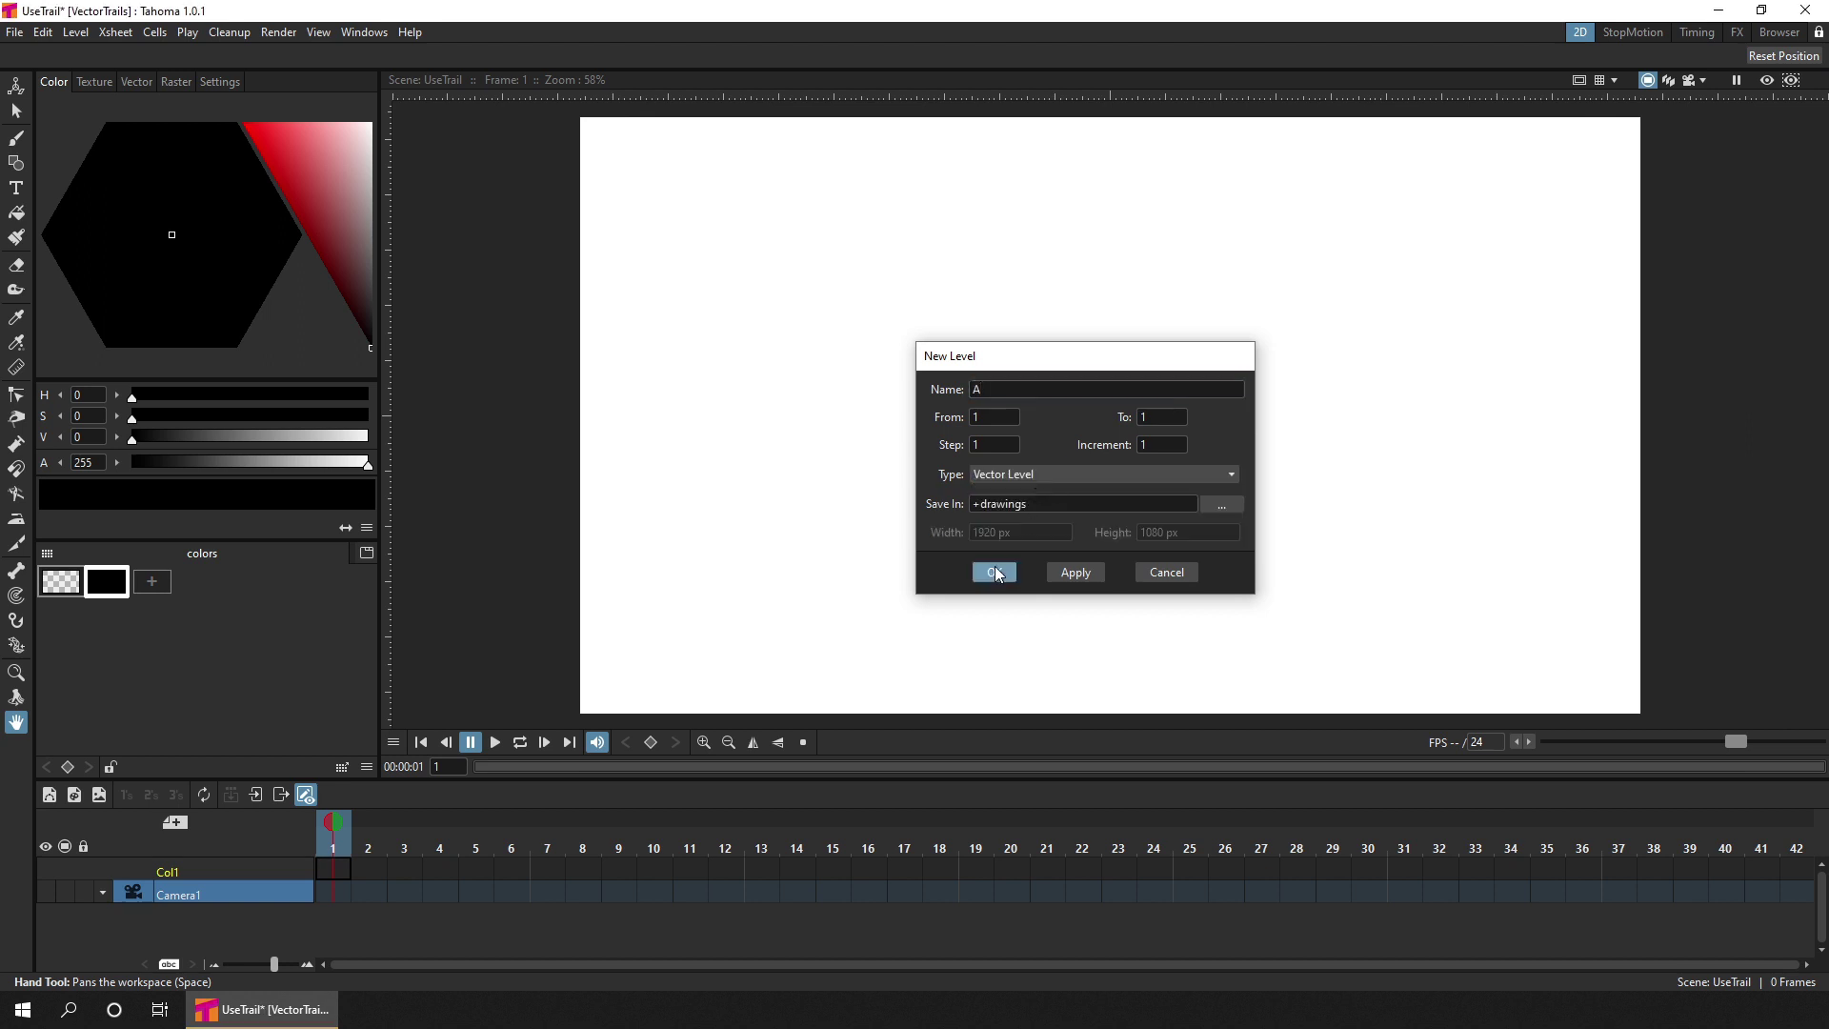
# Step: Add a palette style using the red confetti trail from the Vector styles
pyautogui.click(152, 582)
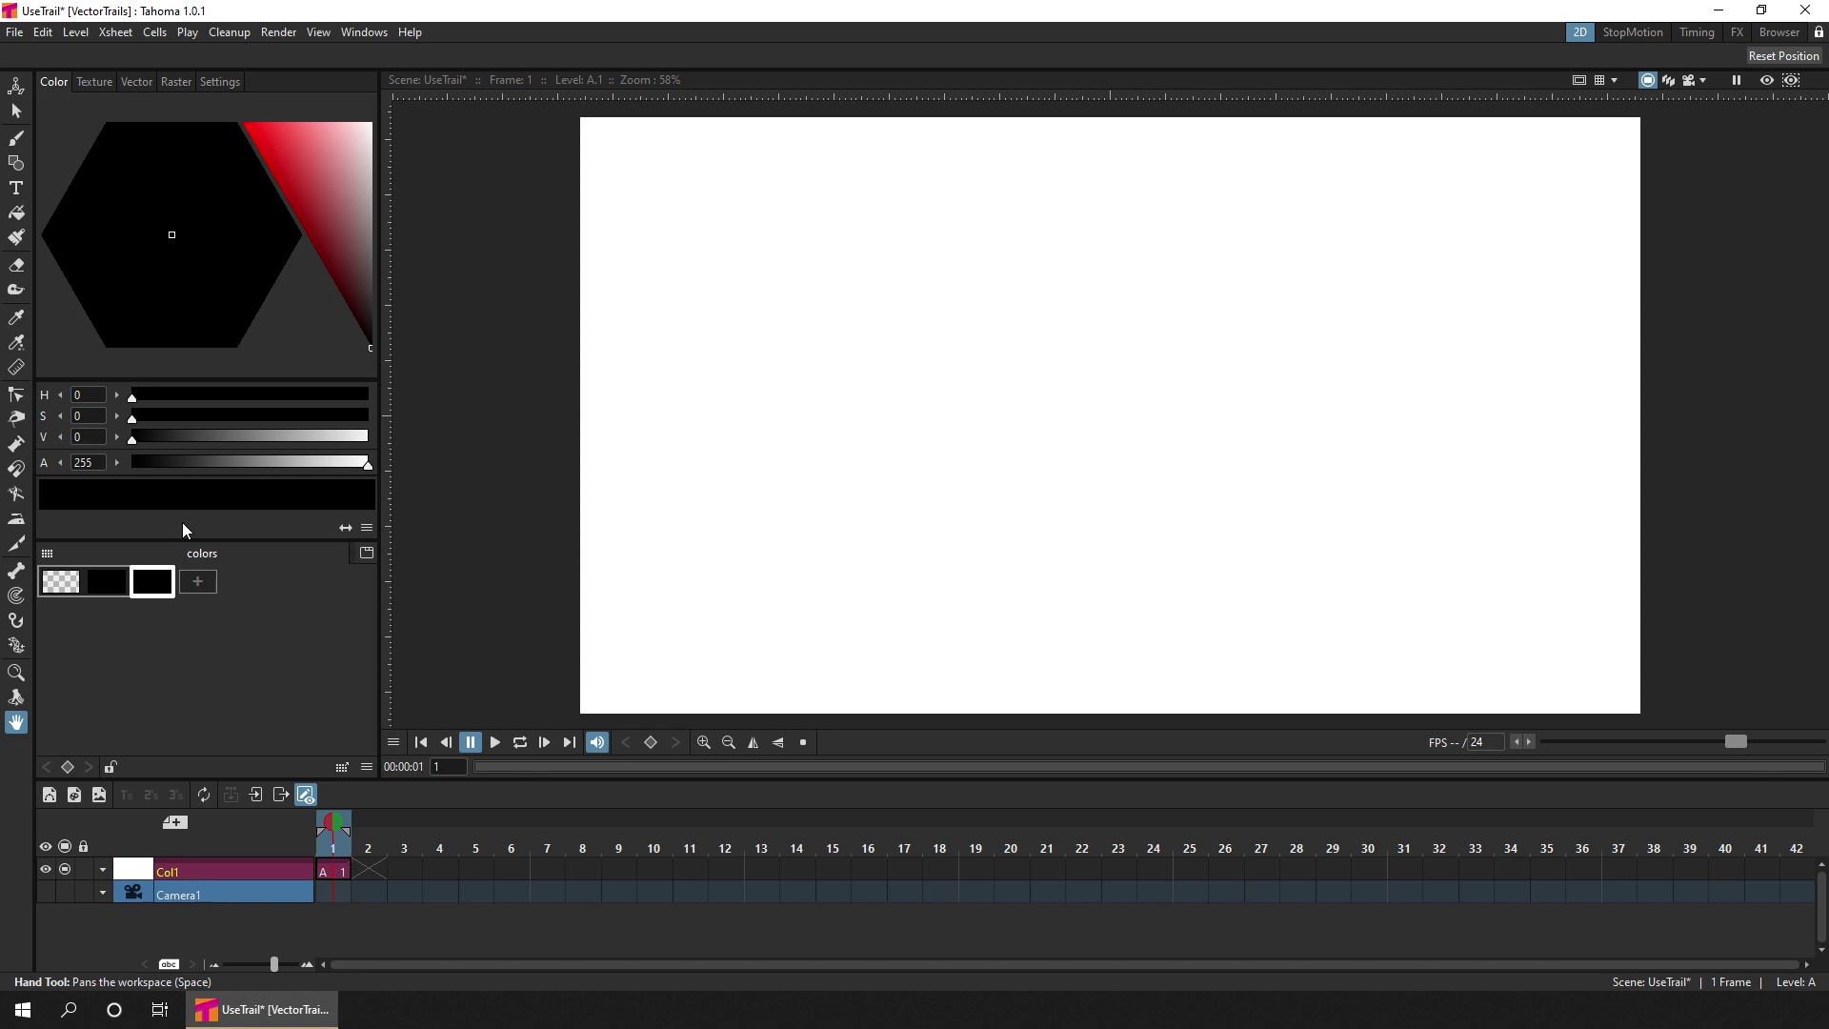
pyautogui.click(137, 81)
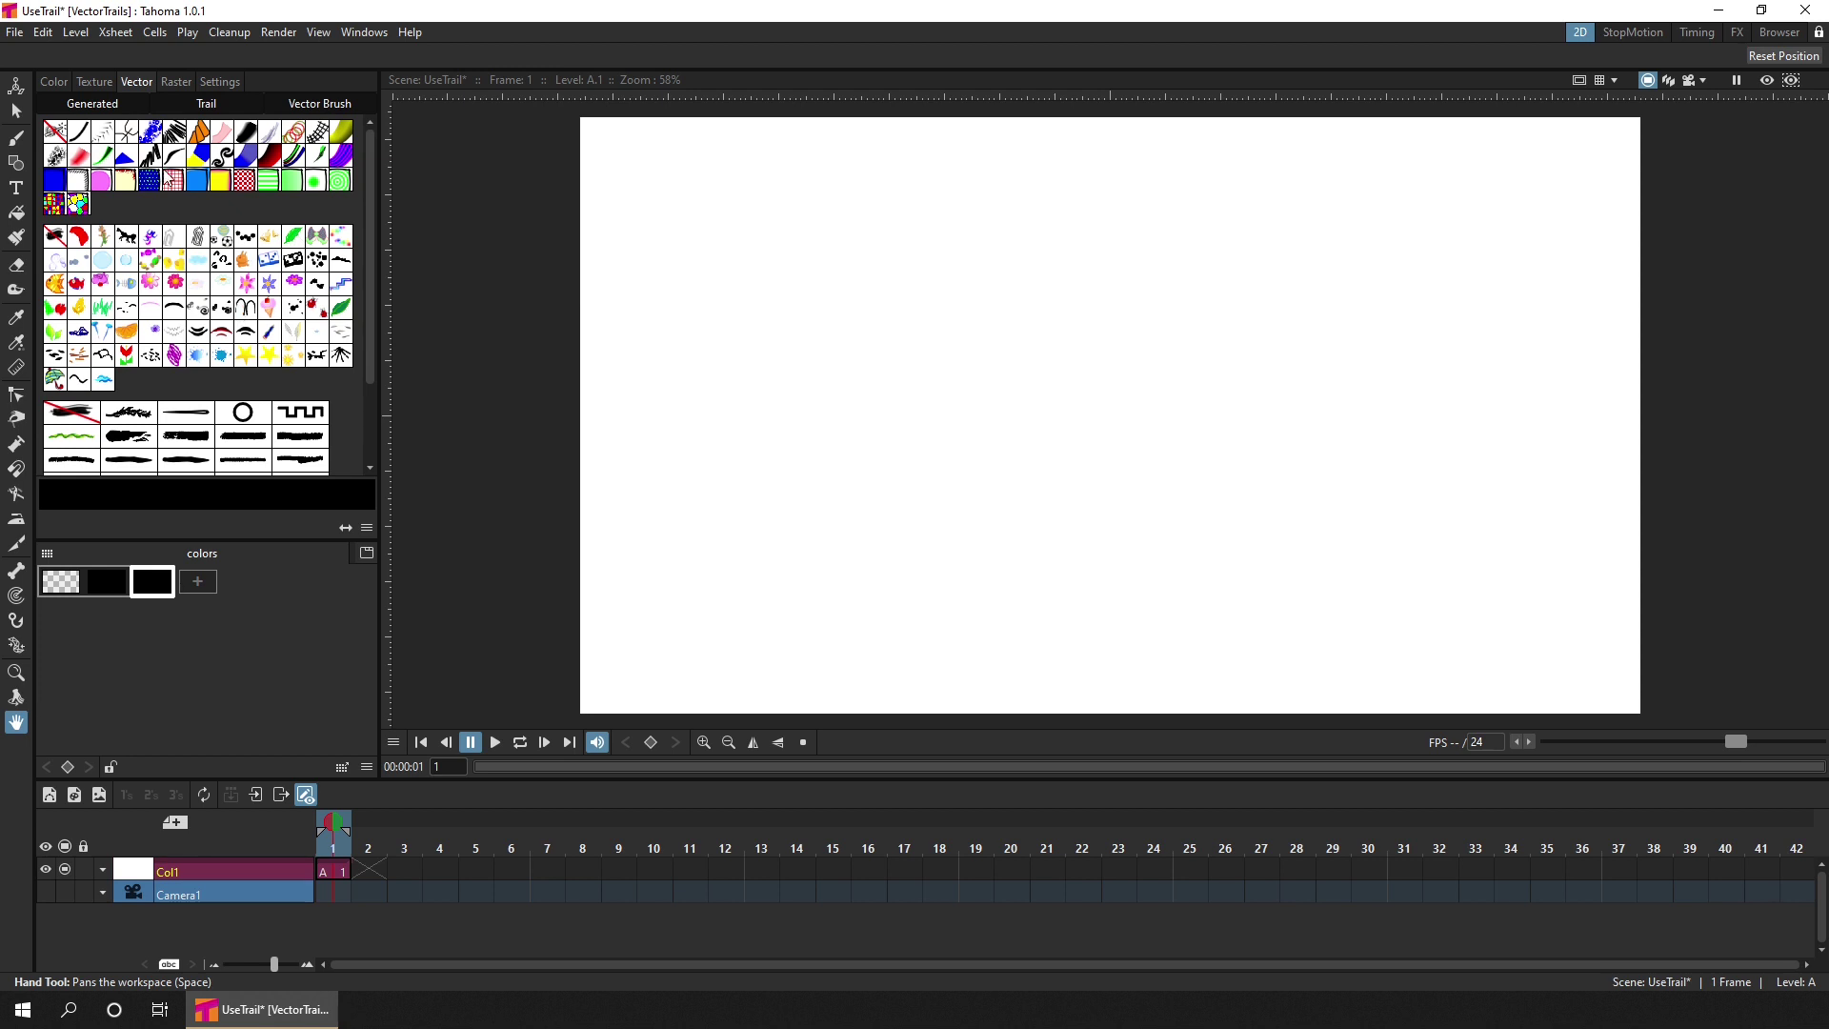
pyautogui.click(100, 113)
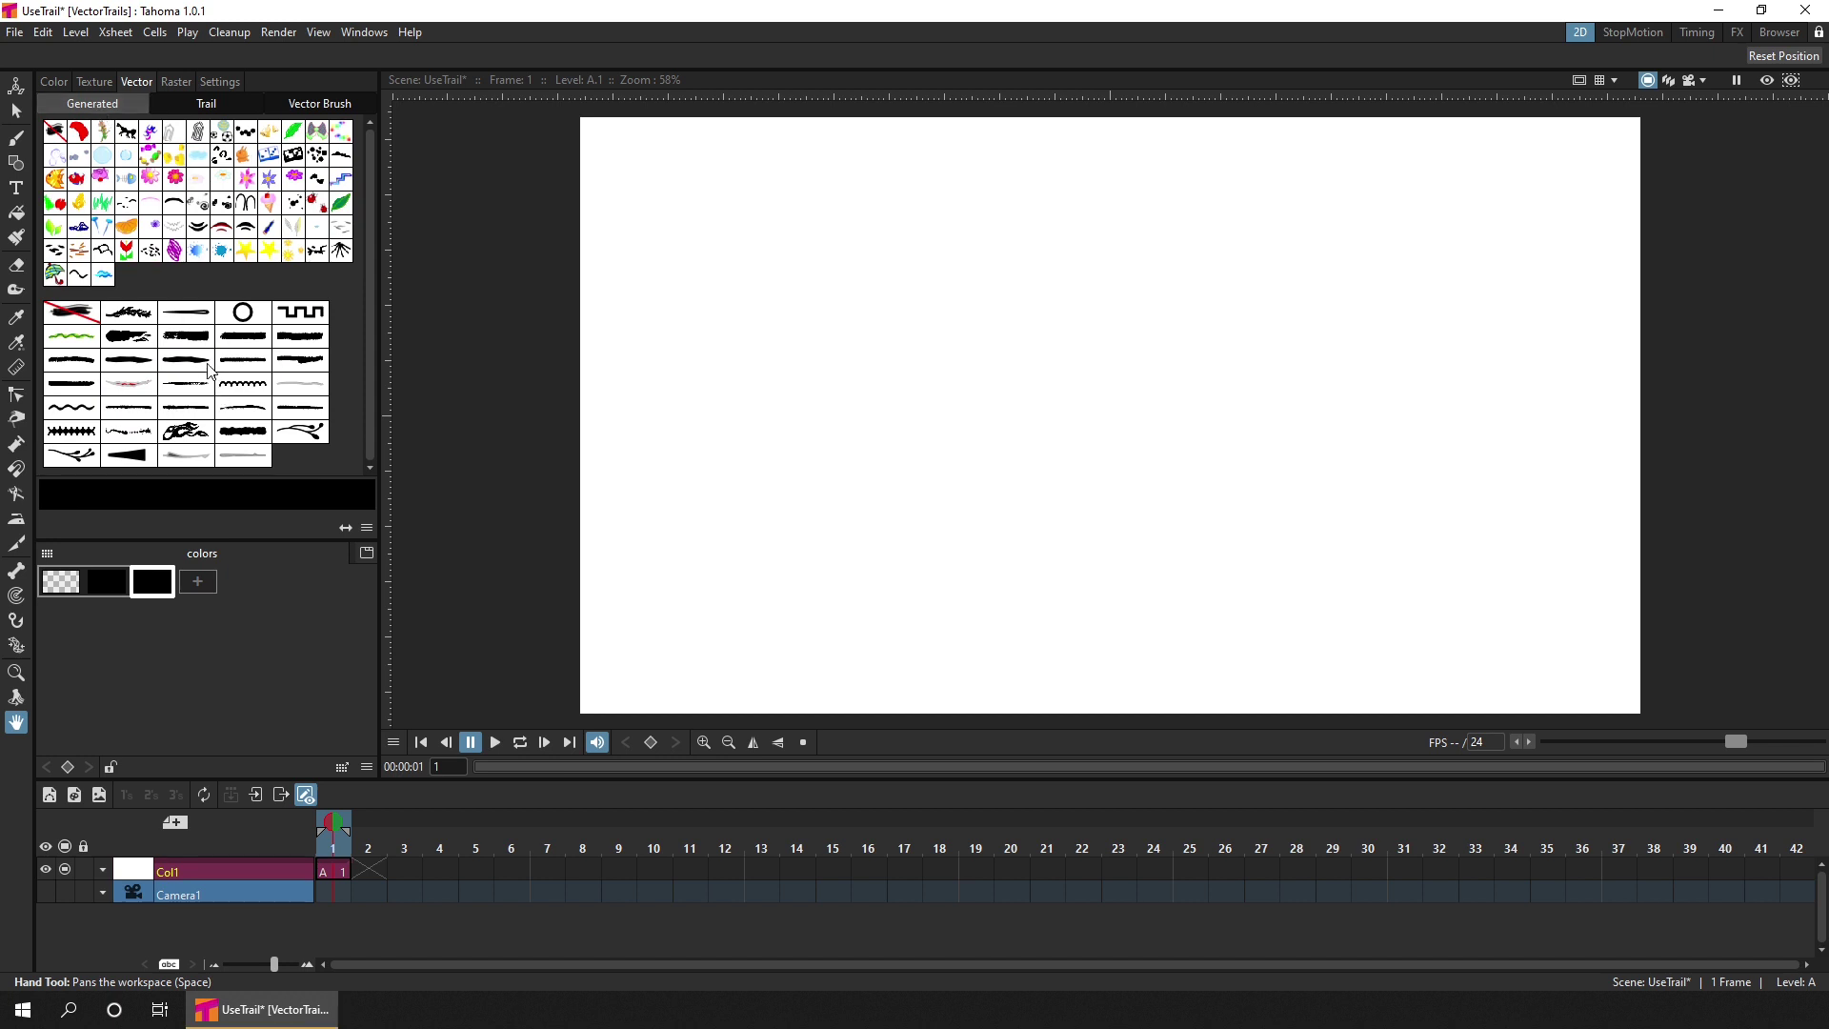
pyautogui.click(334, 105)
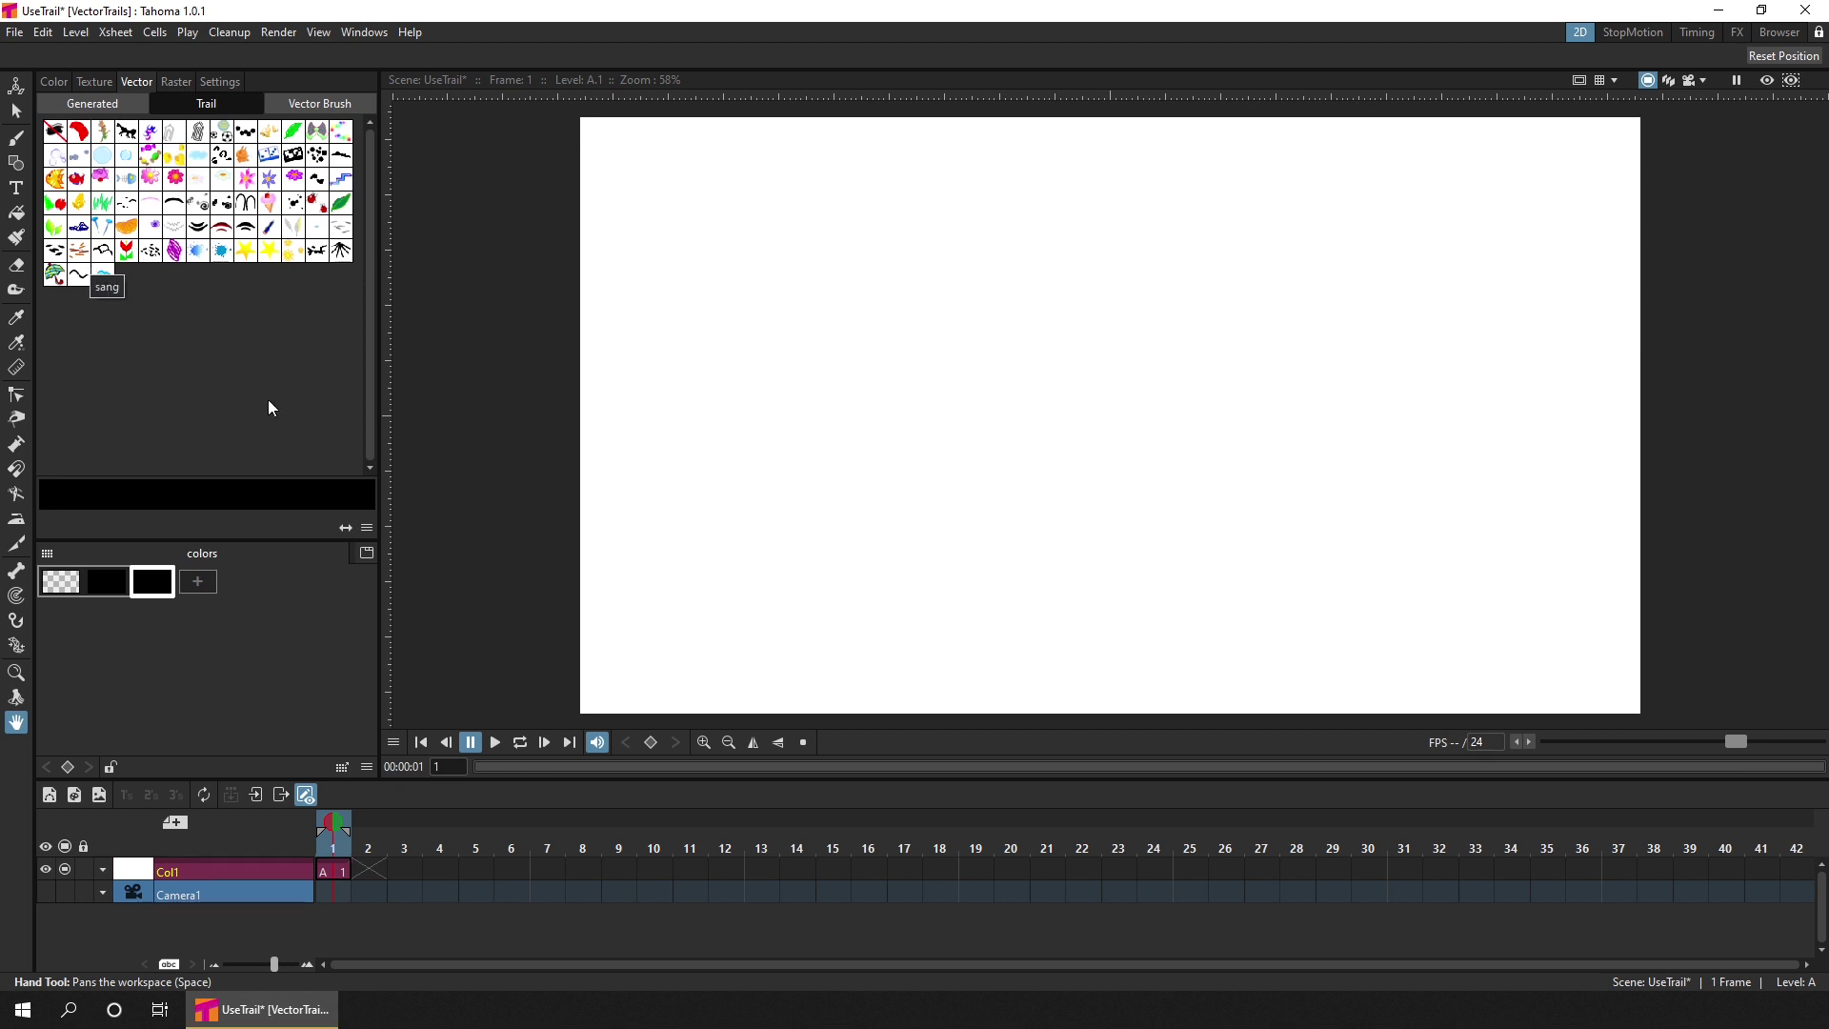
pyautogui.click(82, 139)
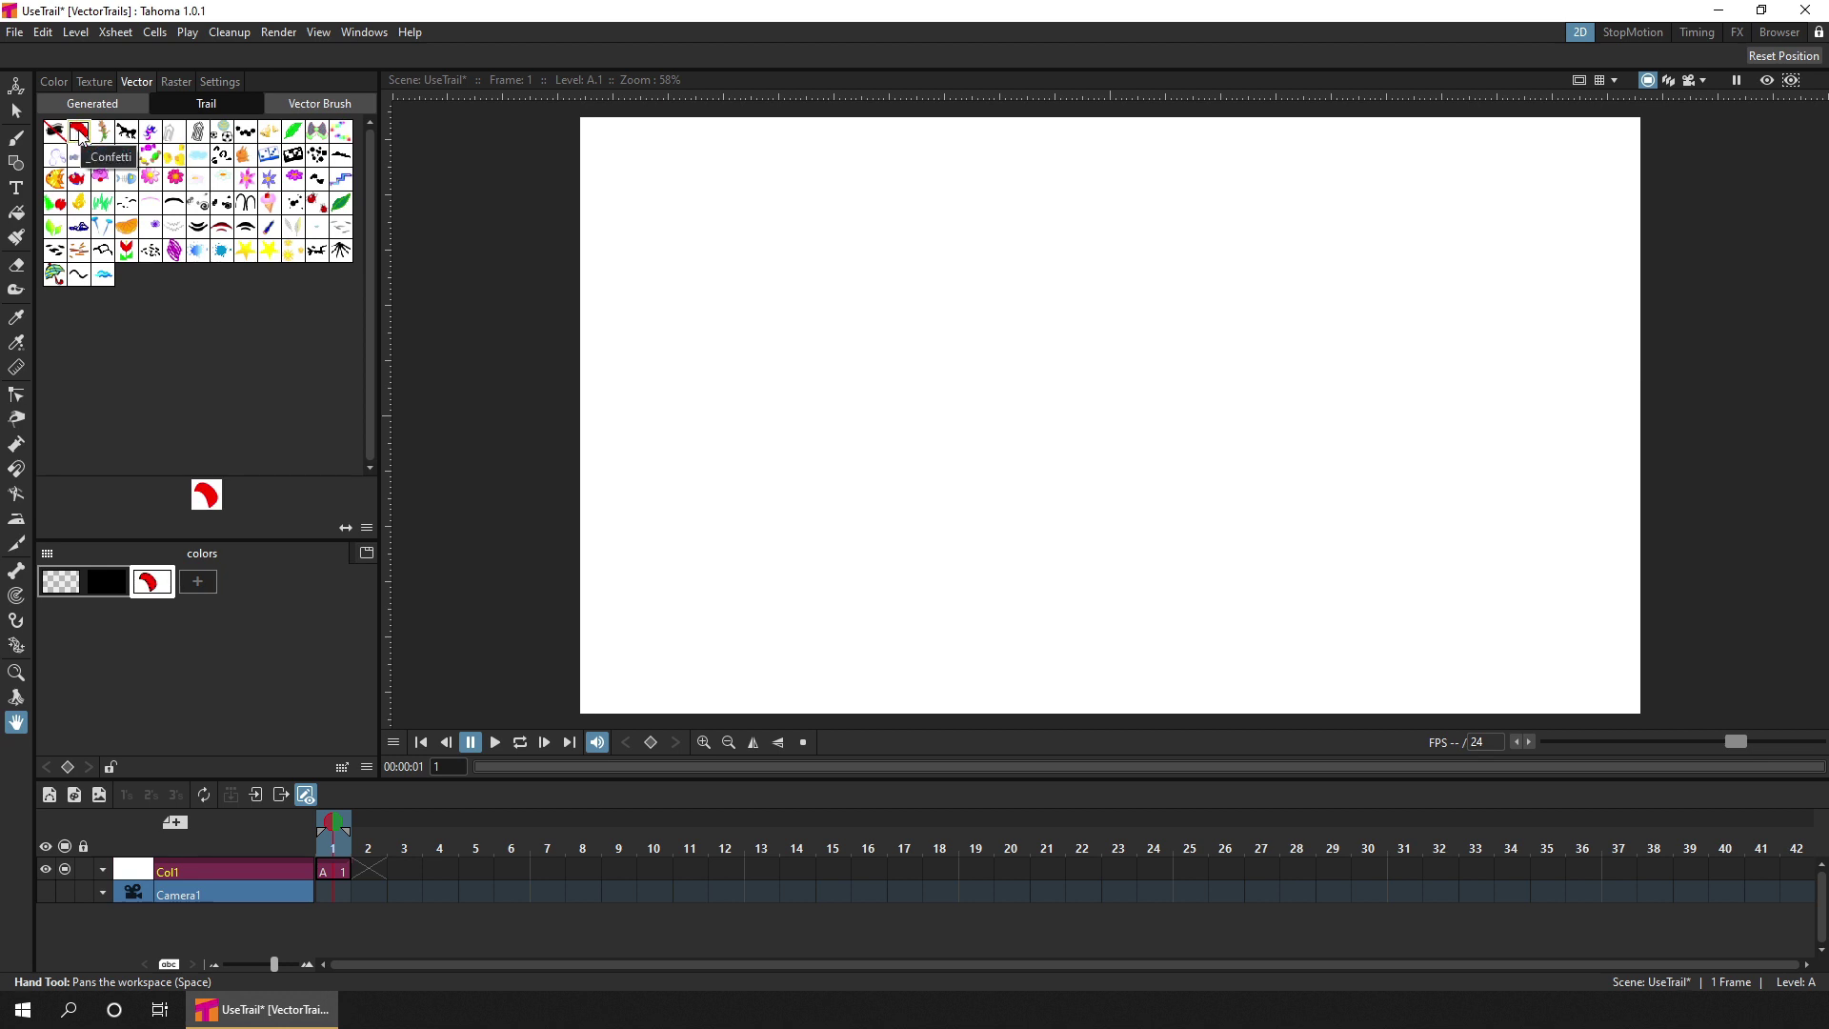
# Step: Paint four arched confetti-trail brush strokes on frame 1
pyautogui.click(16, 138)
pyautogui.moveTo(617, 277)
pyautogui.mouseDown()
pyautogui.moveTo(796, 184)
pyautogui.moveTo(1235, 139)
pyautogui.moveTo(1457, 276)
pyautogui.mouseUp()
pyautogui.moveTo(618, 314)
pyautogui.mouseDown()
pyautogui.moveTo(728, 248)
pyautogui.moveTo(1298, 238)
pyautogui.mouseUp()
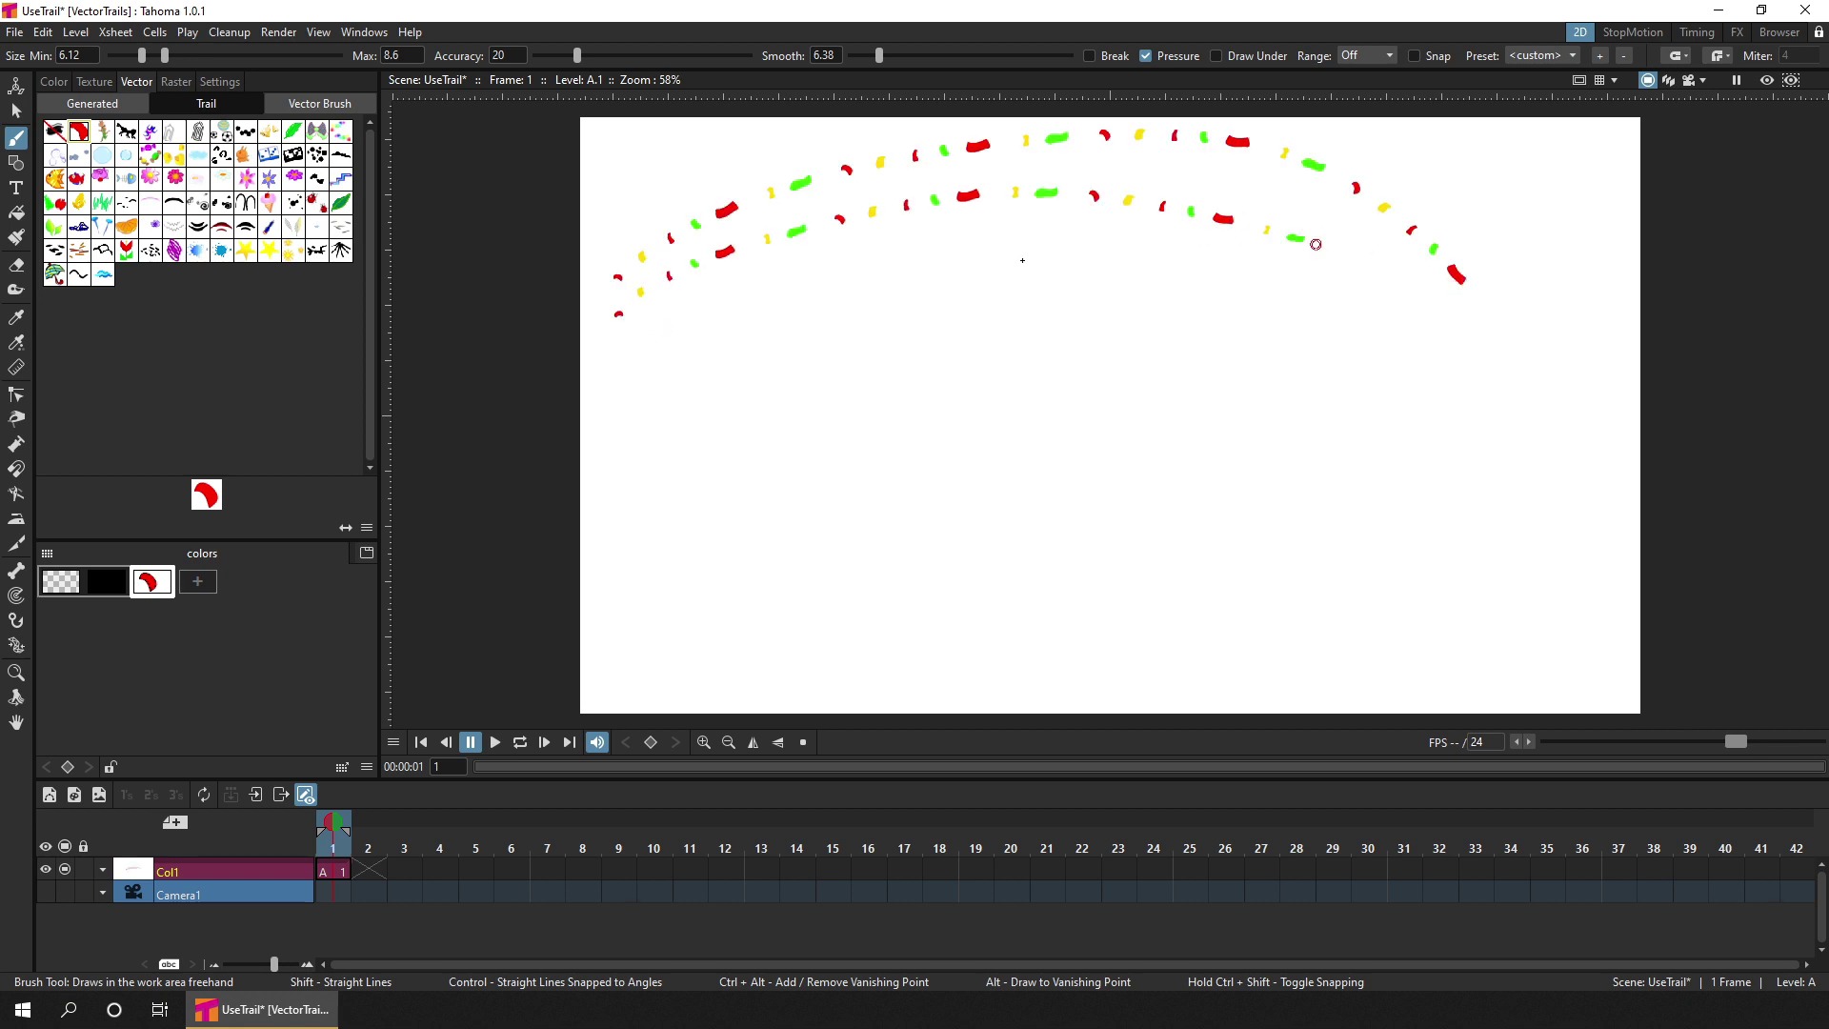
pyautogui.moveTo(662, 307)
pyautogui.mouseDown()
pyautogui.moveTo(1134, 368)
pyautogui.moveTo(931, 381)
pyautogui.moveTo(999, 456)
pyautogui.mouseUp()
pyautogui.moveTo(613, 326); pyautogui.dragTo(821, 447)
# Step: On frame 2, draw a confetti-trail rectangle and two circles, the second at line size ~35
pyautogui.press('.')
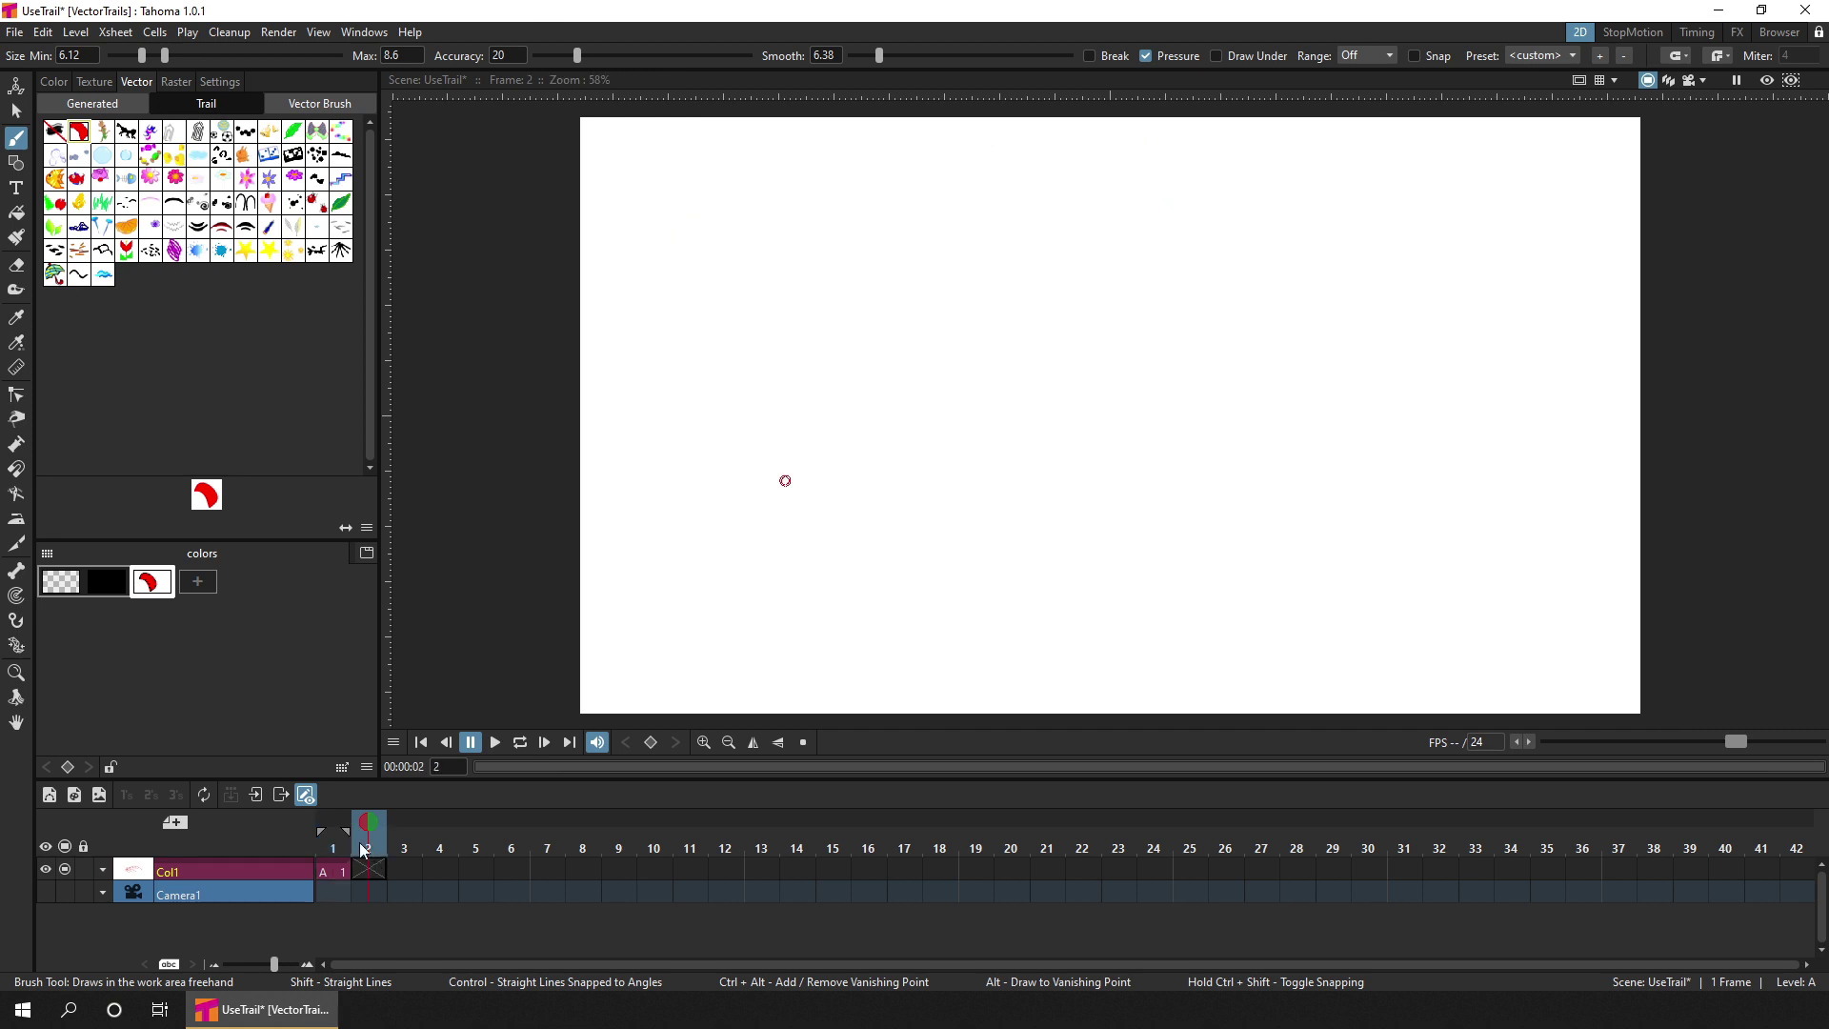
pyautogui.click(18, 162)
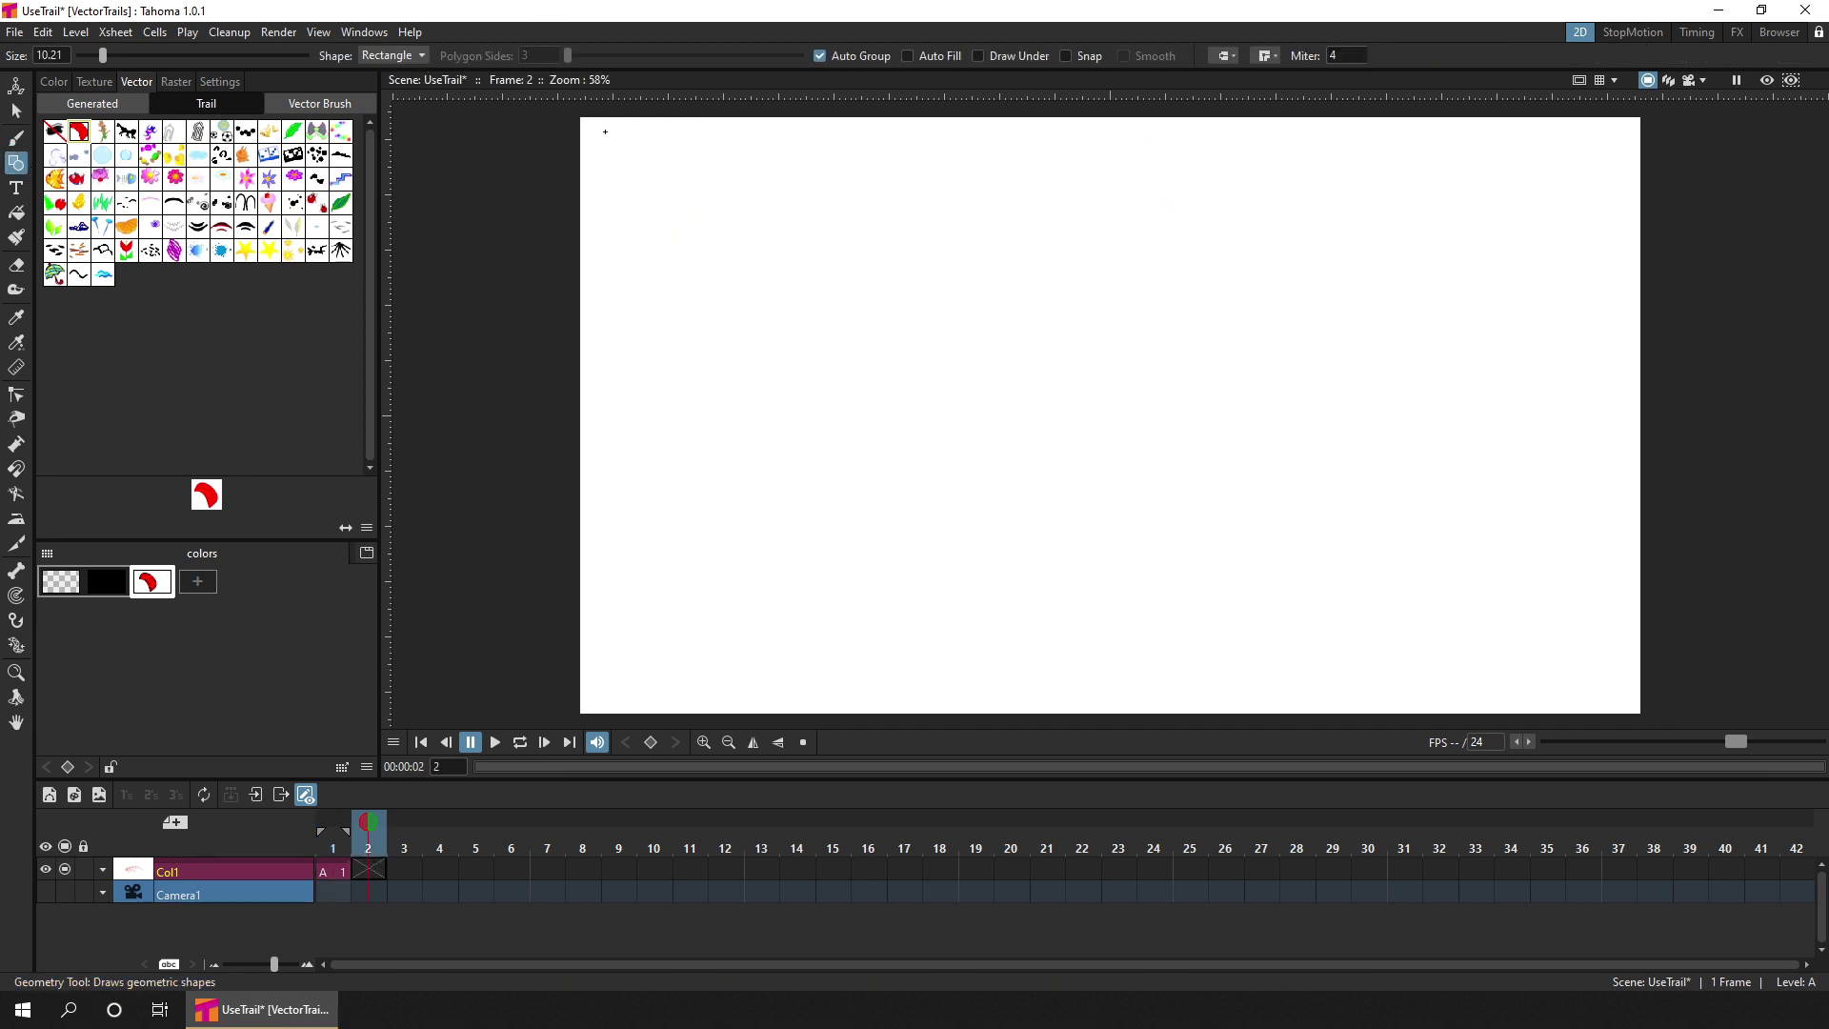
pyautogui.moveTo(604, 131); pyautogui.dragTo(1077, 477)
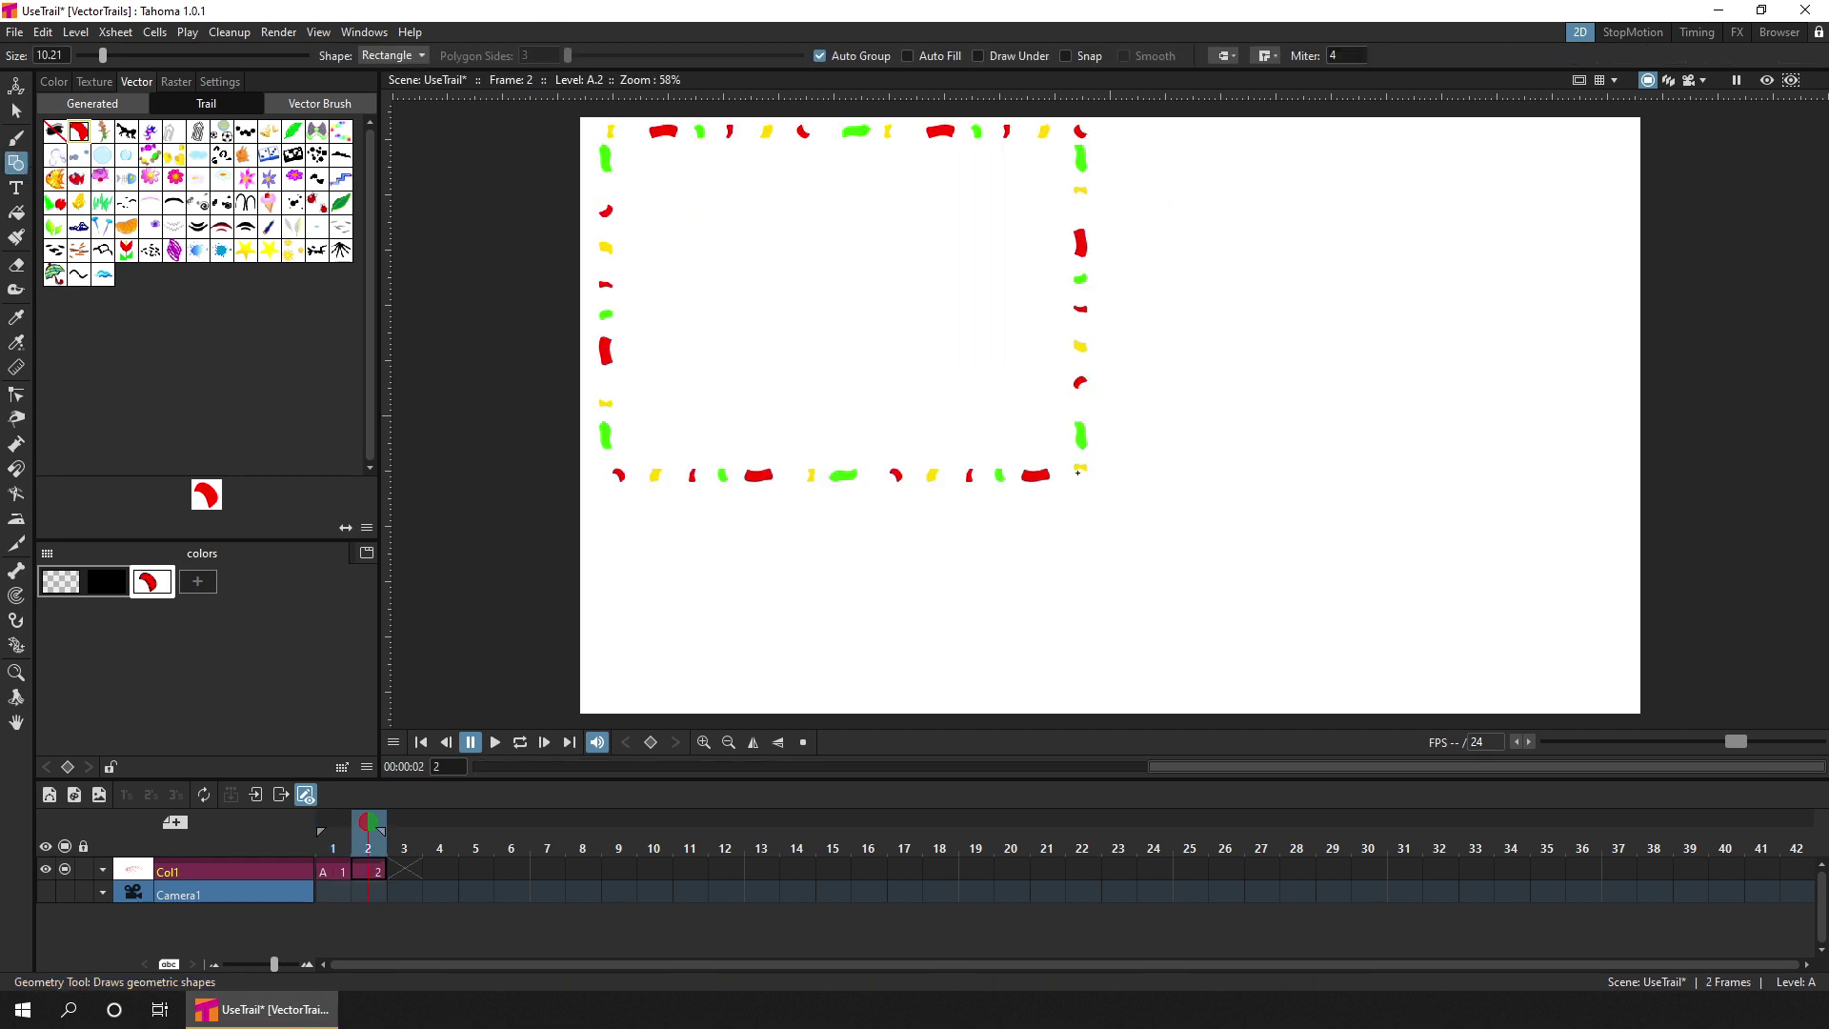
pyautogui.click(408, 57)
pyautogui.click(402, 80)
pyautogui.moveTo(1412, 339); pyautogui.dragTo(1537, 281)
pyautogui.hotkey('ctrl', 's')
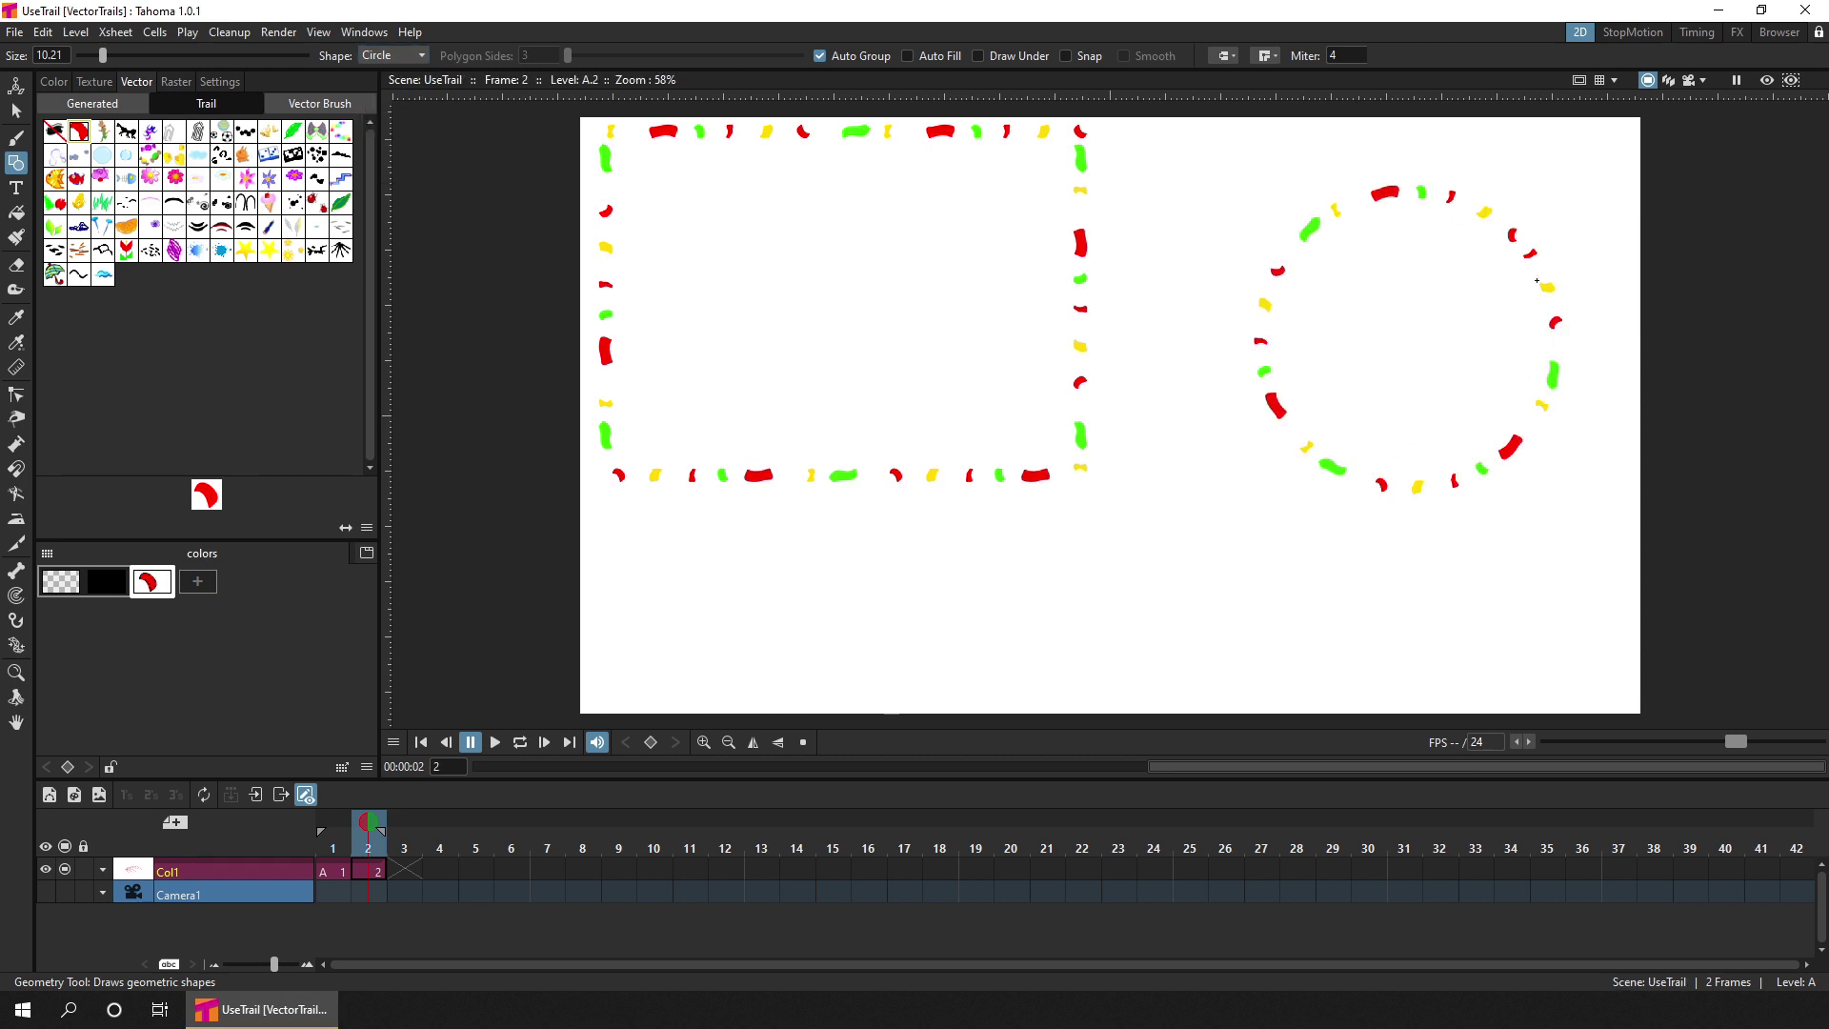
pyautogui.moveTo(112, 55); pyautogui.dragTo(159, 57)
pyautogui.moveTo(1240, 596); pyautogui.dragTo(1284, 644)
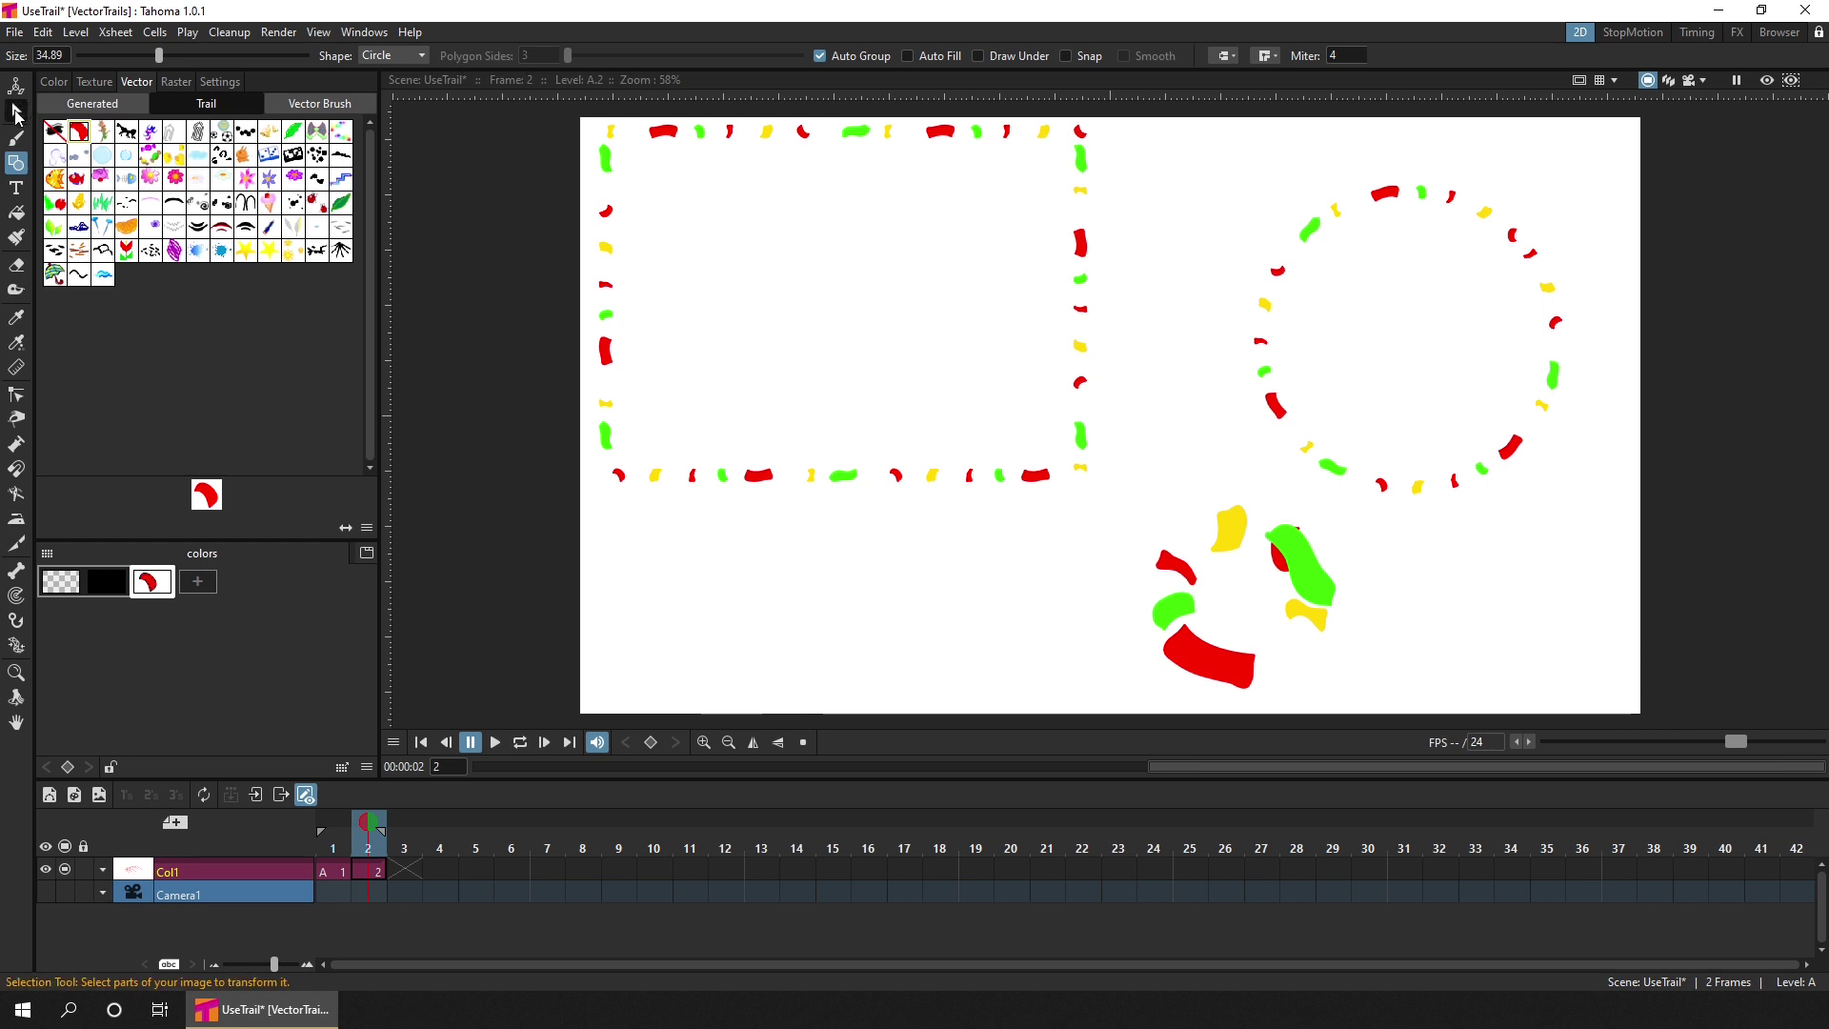
# Step: Select the rectangle and thicken its trail strokes to 34, then go to frame 3
pyautogui.press('s')
pyautogui.click(1083, 287)
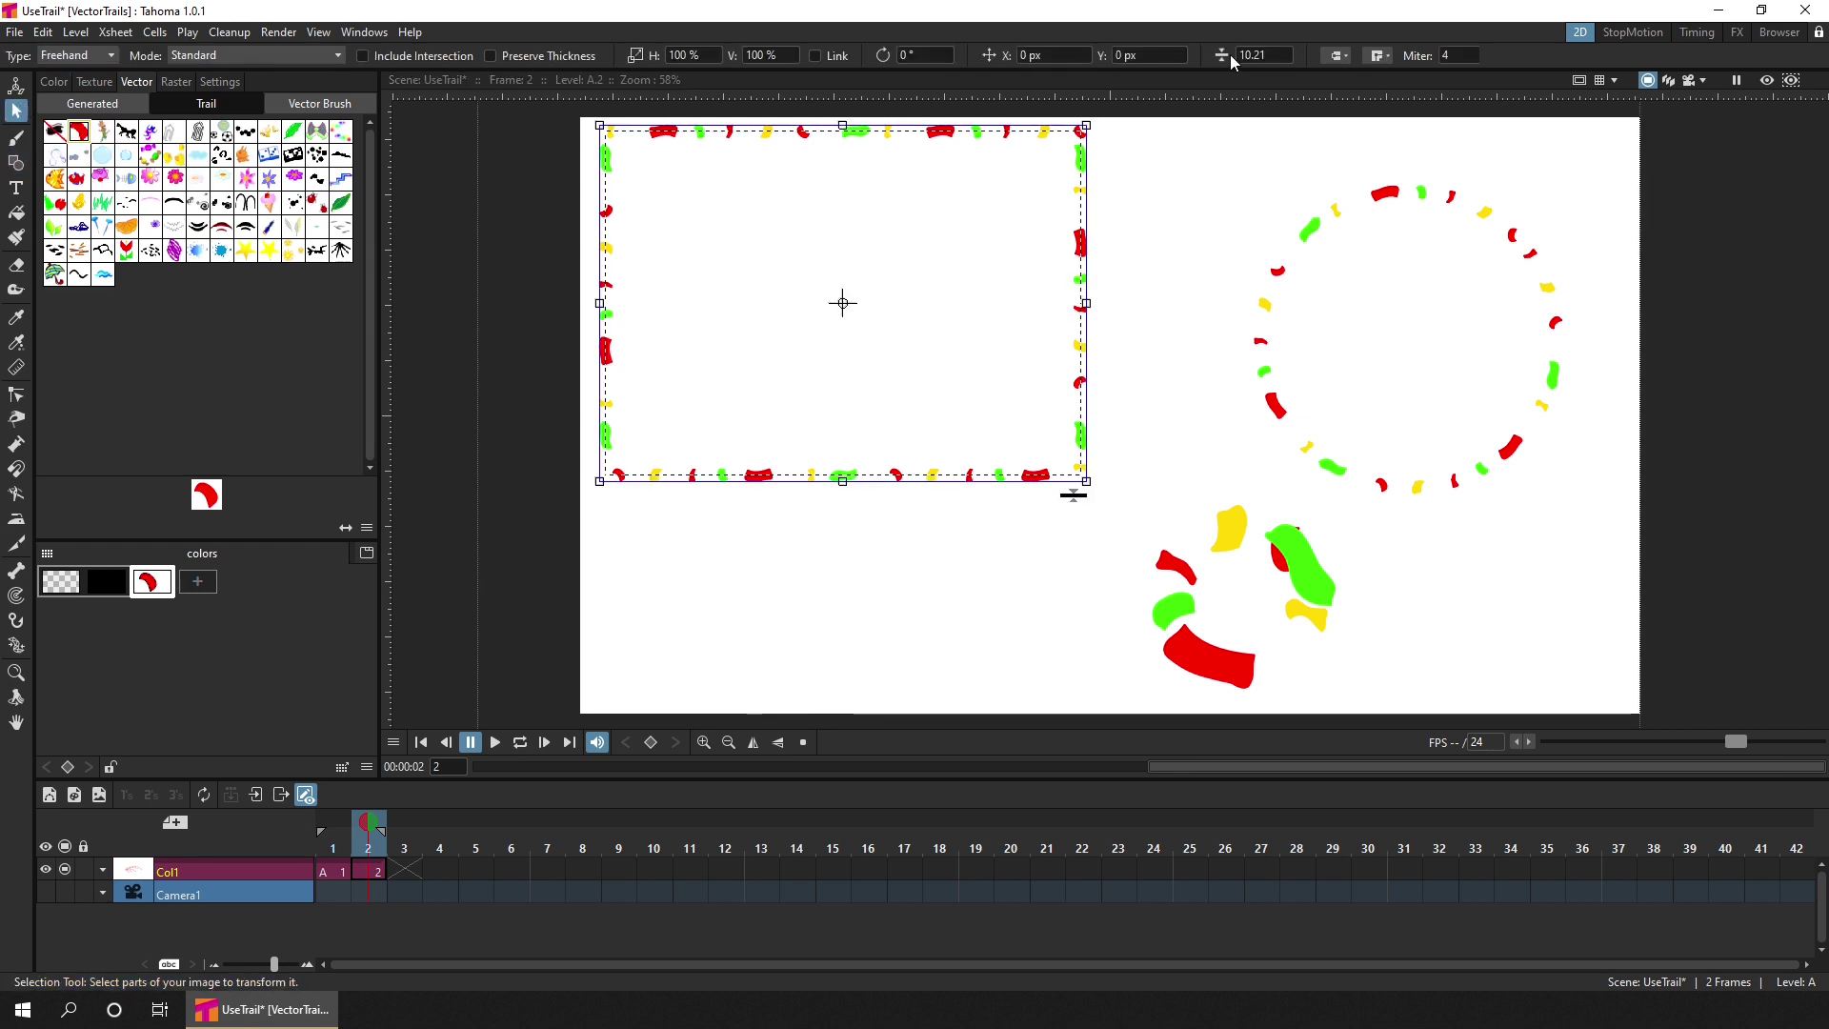
pyautogui.moveTo(1227, 63)
pyautogui.mouseDown()
pyautogui.moveTo(1398, 63)
pyautogui.moveTo(1197, 59)
pyautogui.moveTo(1260, 54)
pyautogui.mouseUp()
pyautogui.press('.')
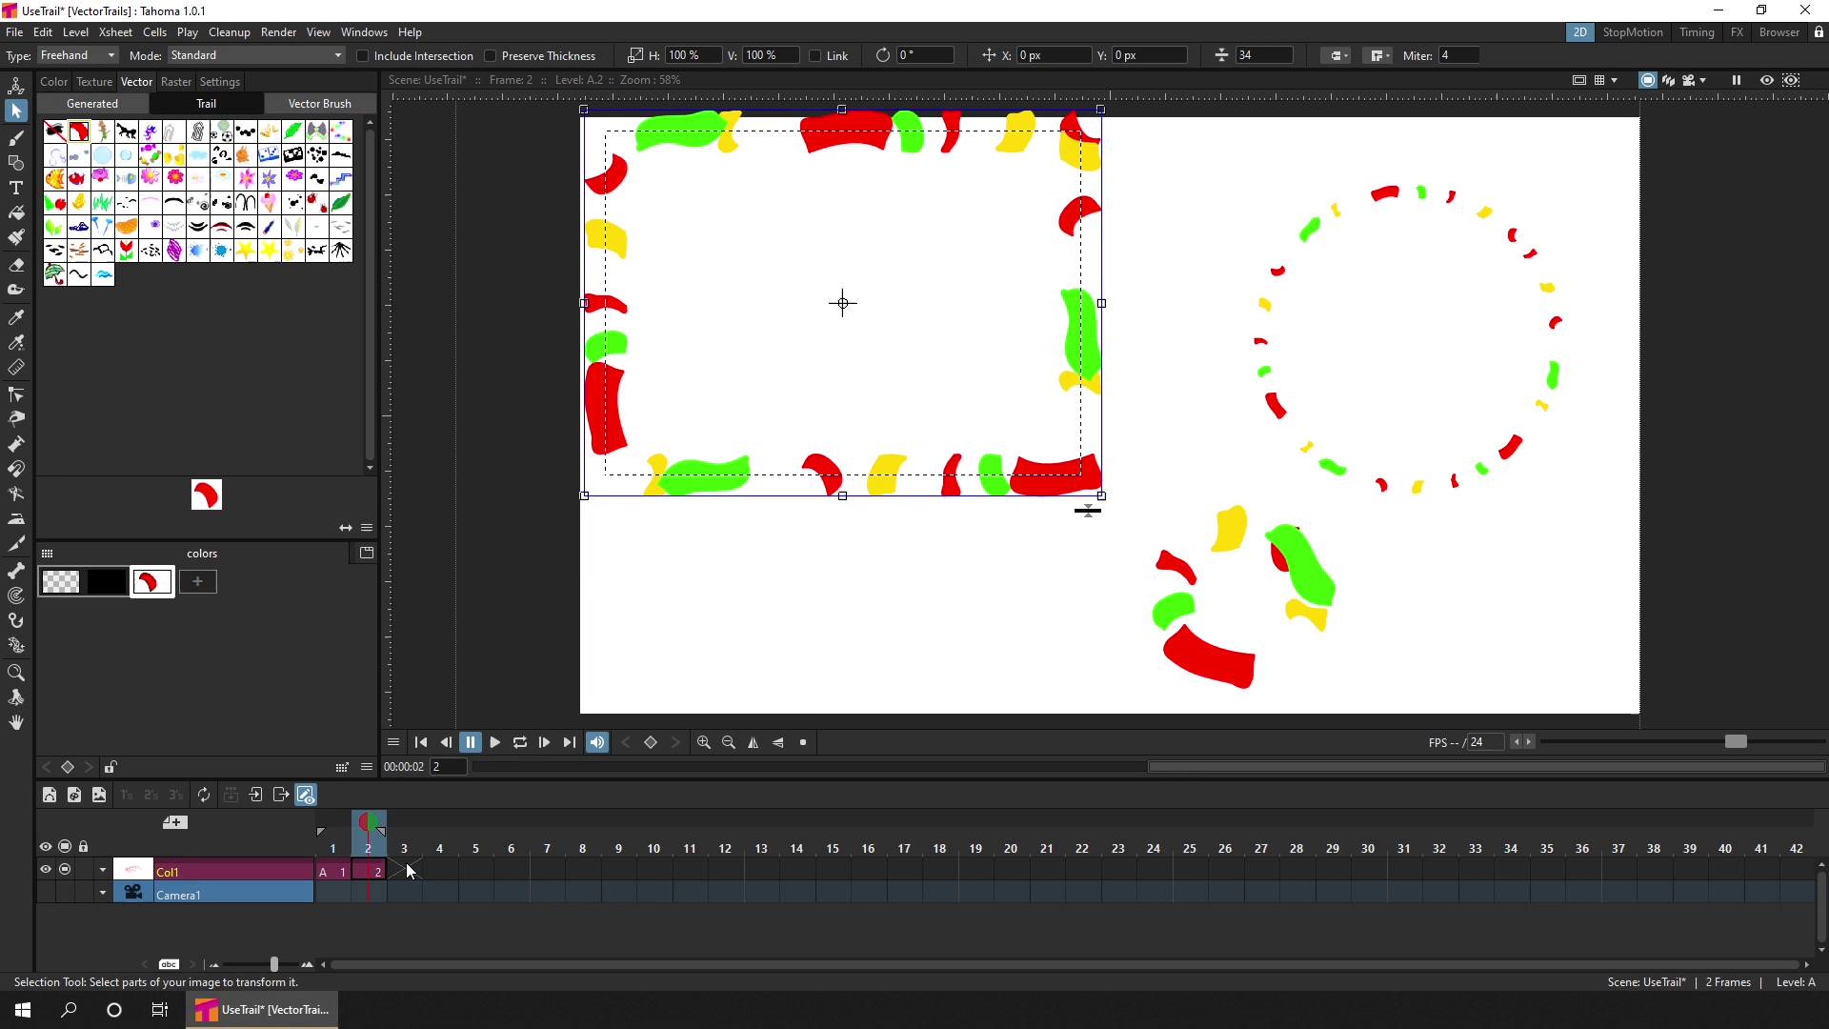
# Step: Paint two tapering confetti-trail lines on frame 3, brush max size 36.86
pyautogui.click(16, 141)
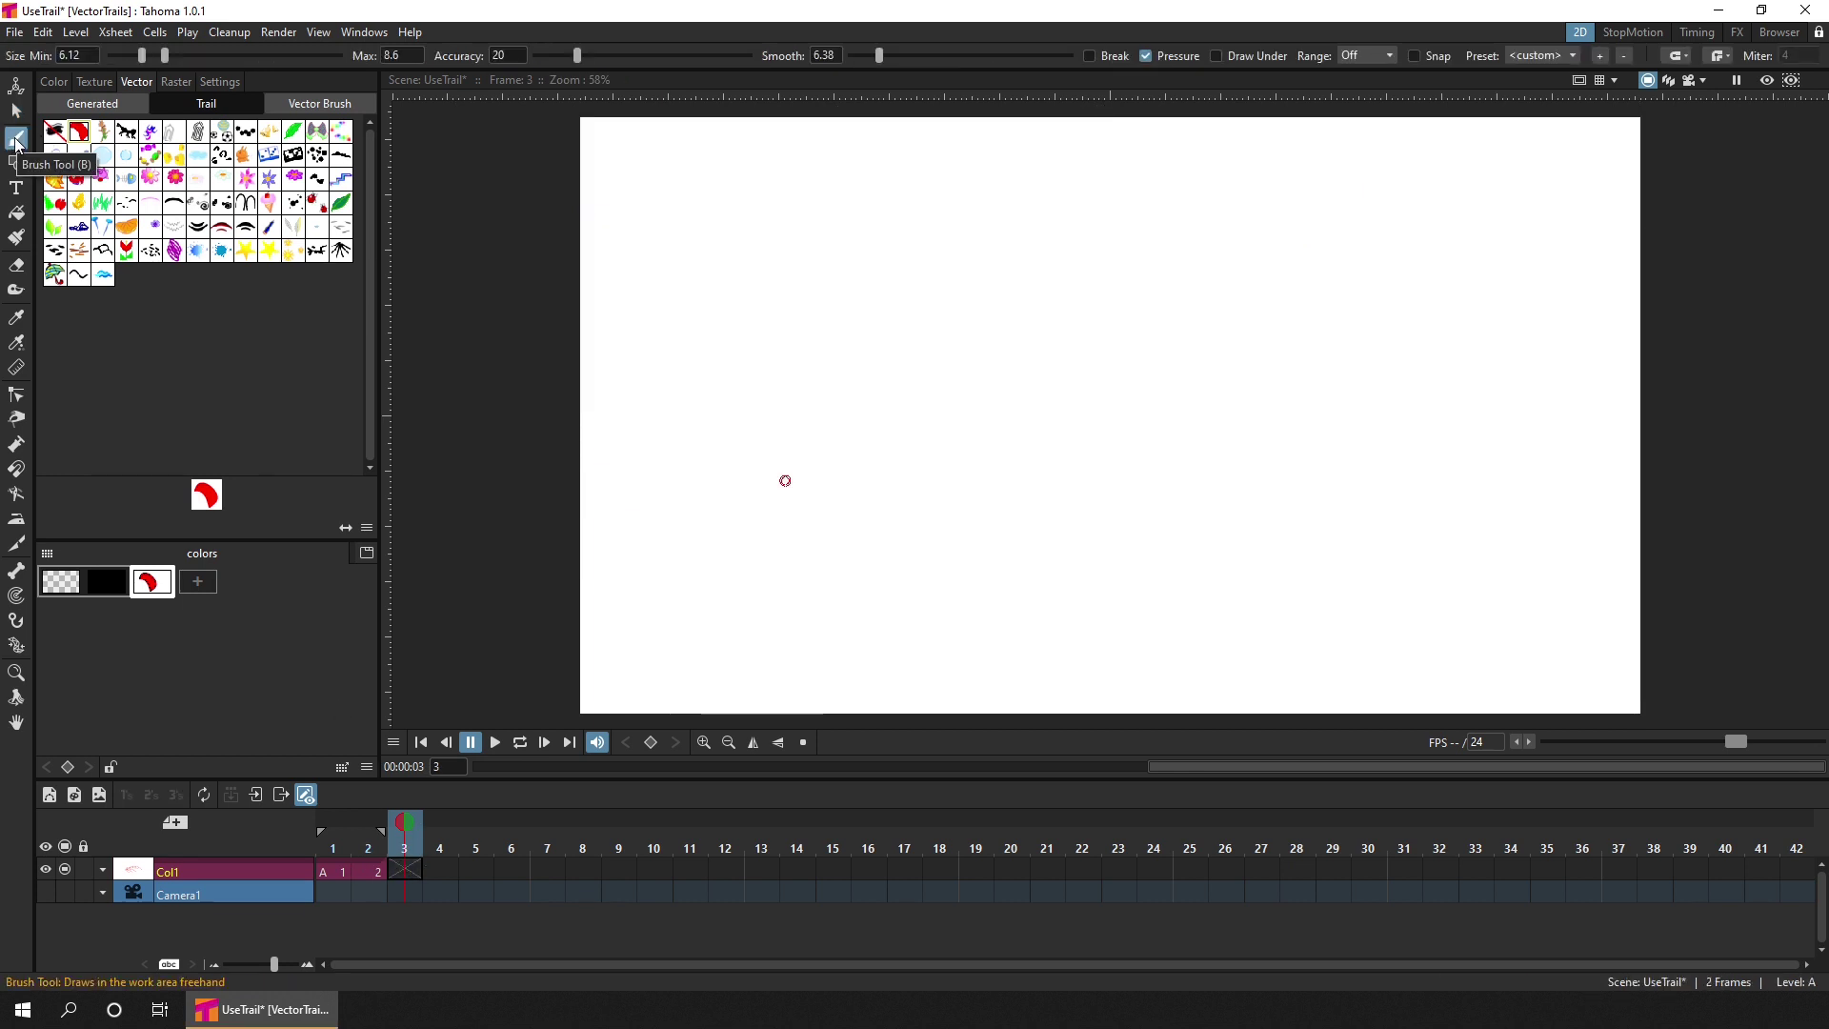
pyautogui.moveTo(166, 55)
pyautogui.mouseDown()
pyautogui.moveTo(230, 55)
pyautogui.moveTo(125, 55)
pyautogui.mouseUp()
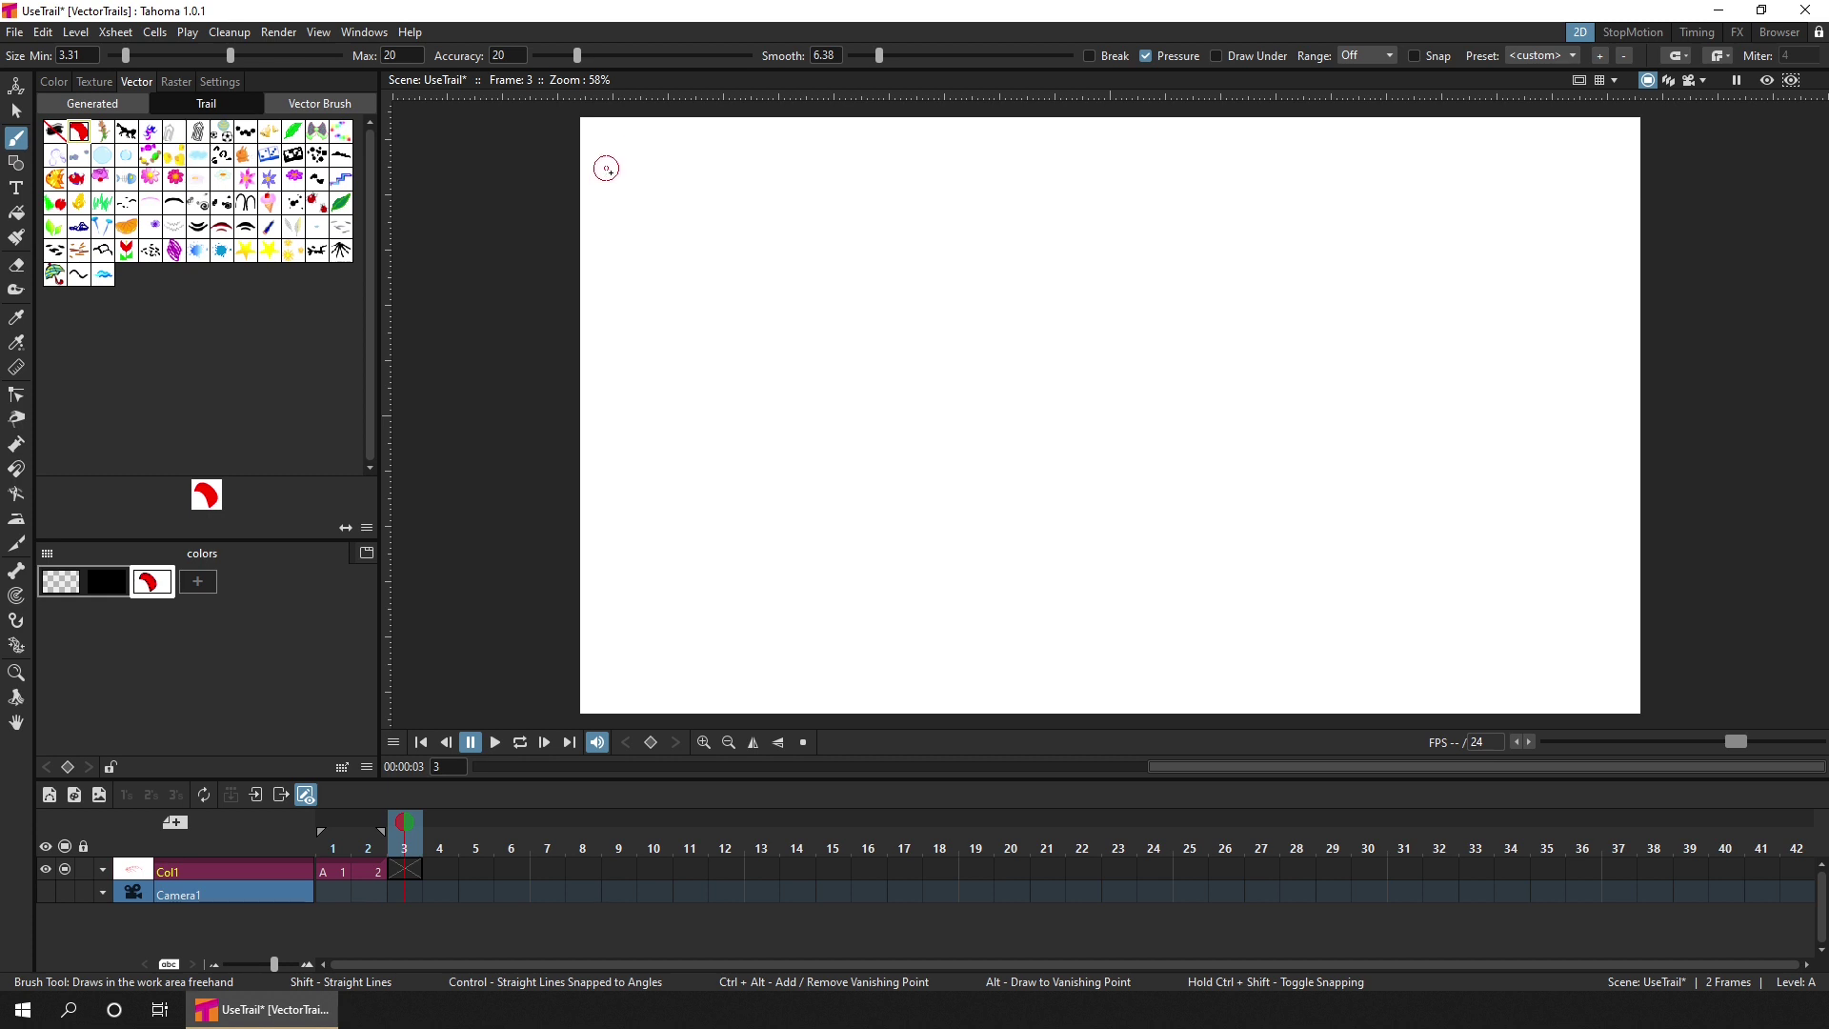
pyautogui.moveTo(606, 177)
pyautogui.mouseDown()
pyautogui.moveTo(936, 169)
pyautogui.moveTo(1246, 189)
pyautogui.mouseUp()
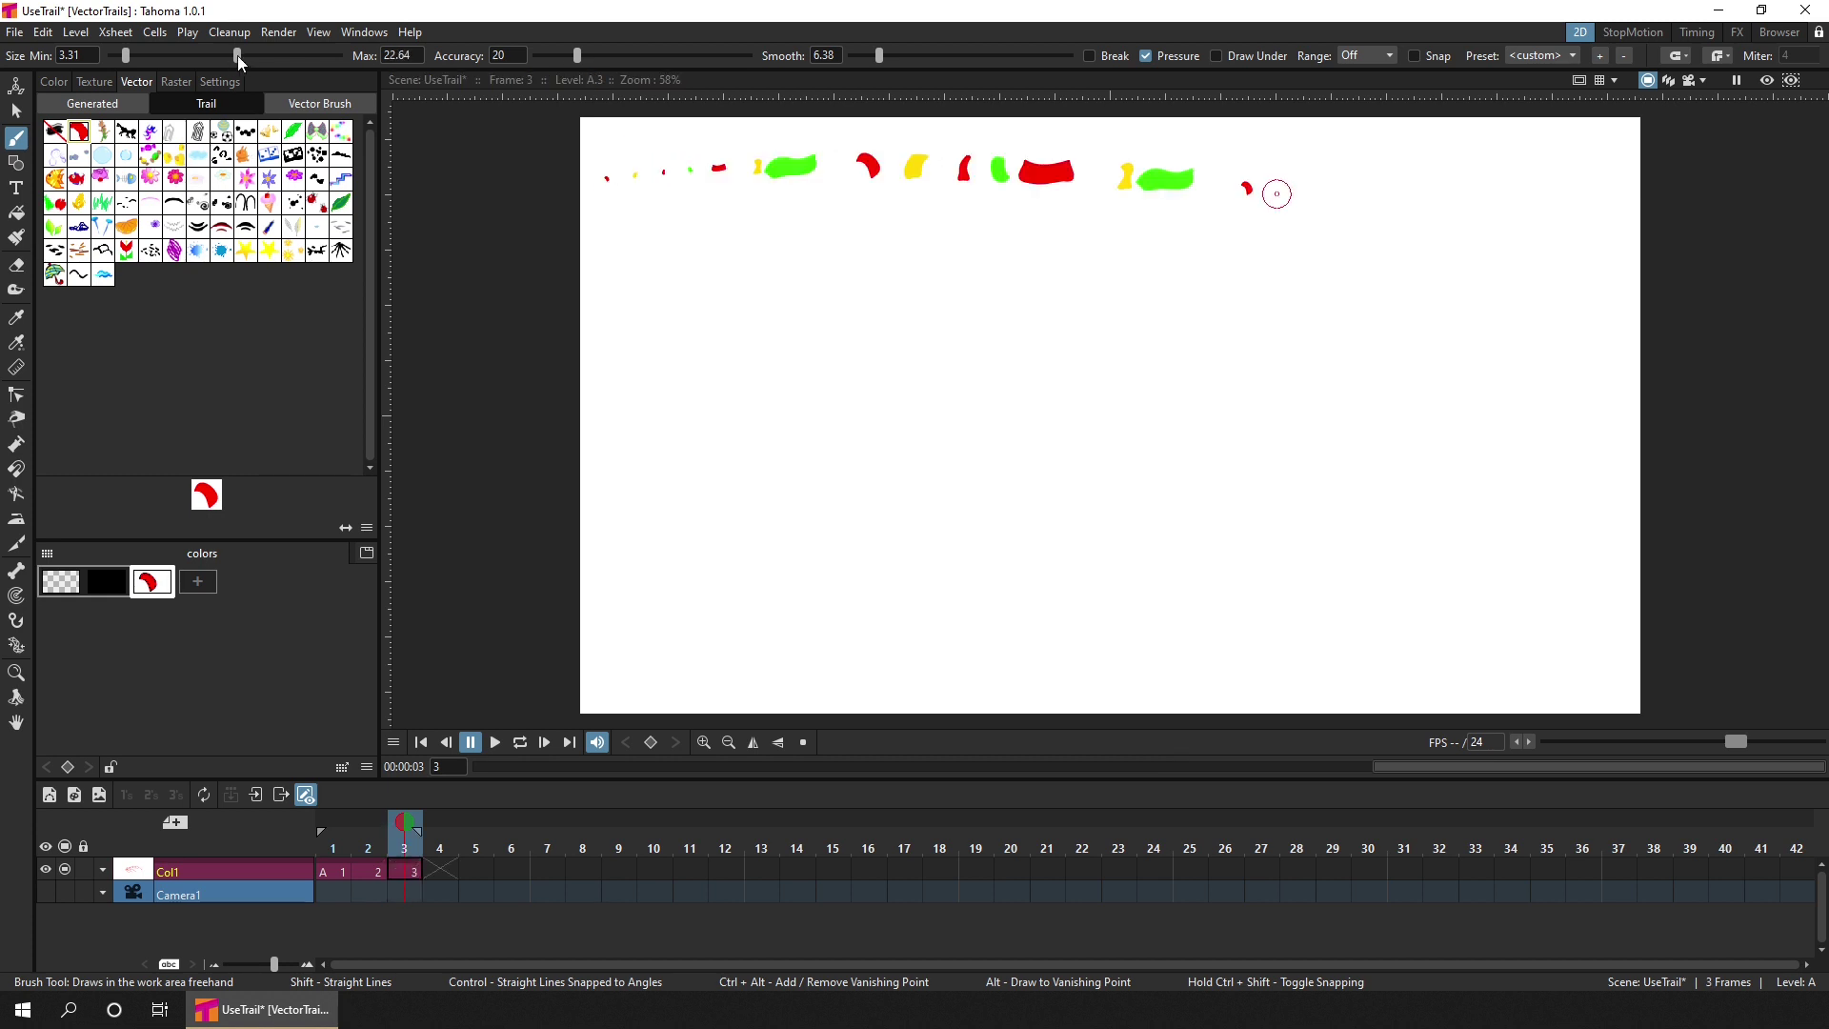
pyautogui.moveTo(237, 55); pyautogui.dragTo(279, 56)
pyautogui.moveTo(127, 56); pyautogui.dragTo(123, 55)
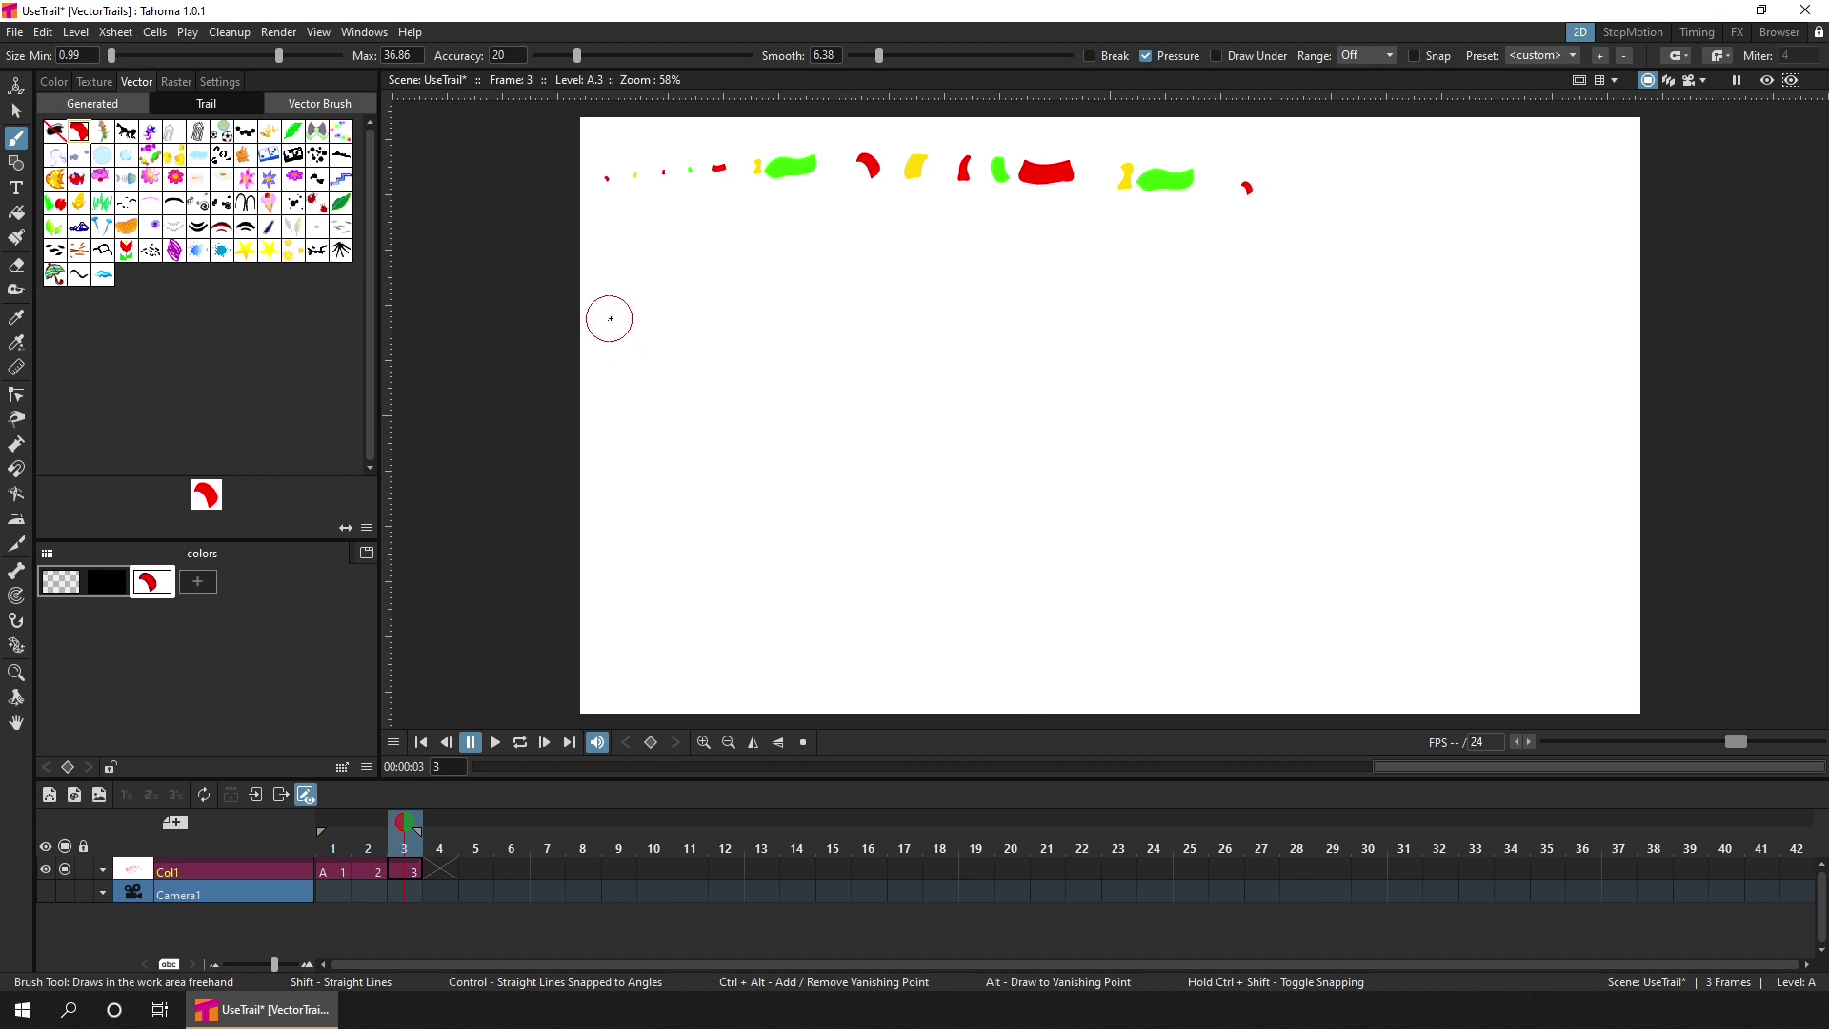
pyautogui.moveTo(609, 317); pyautogui.dragTo(1599, 309)
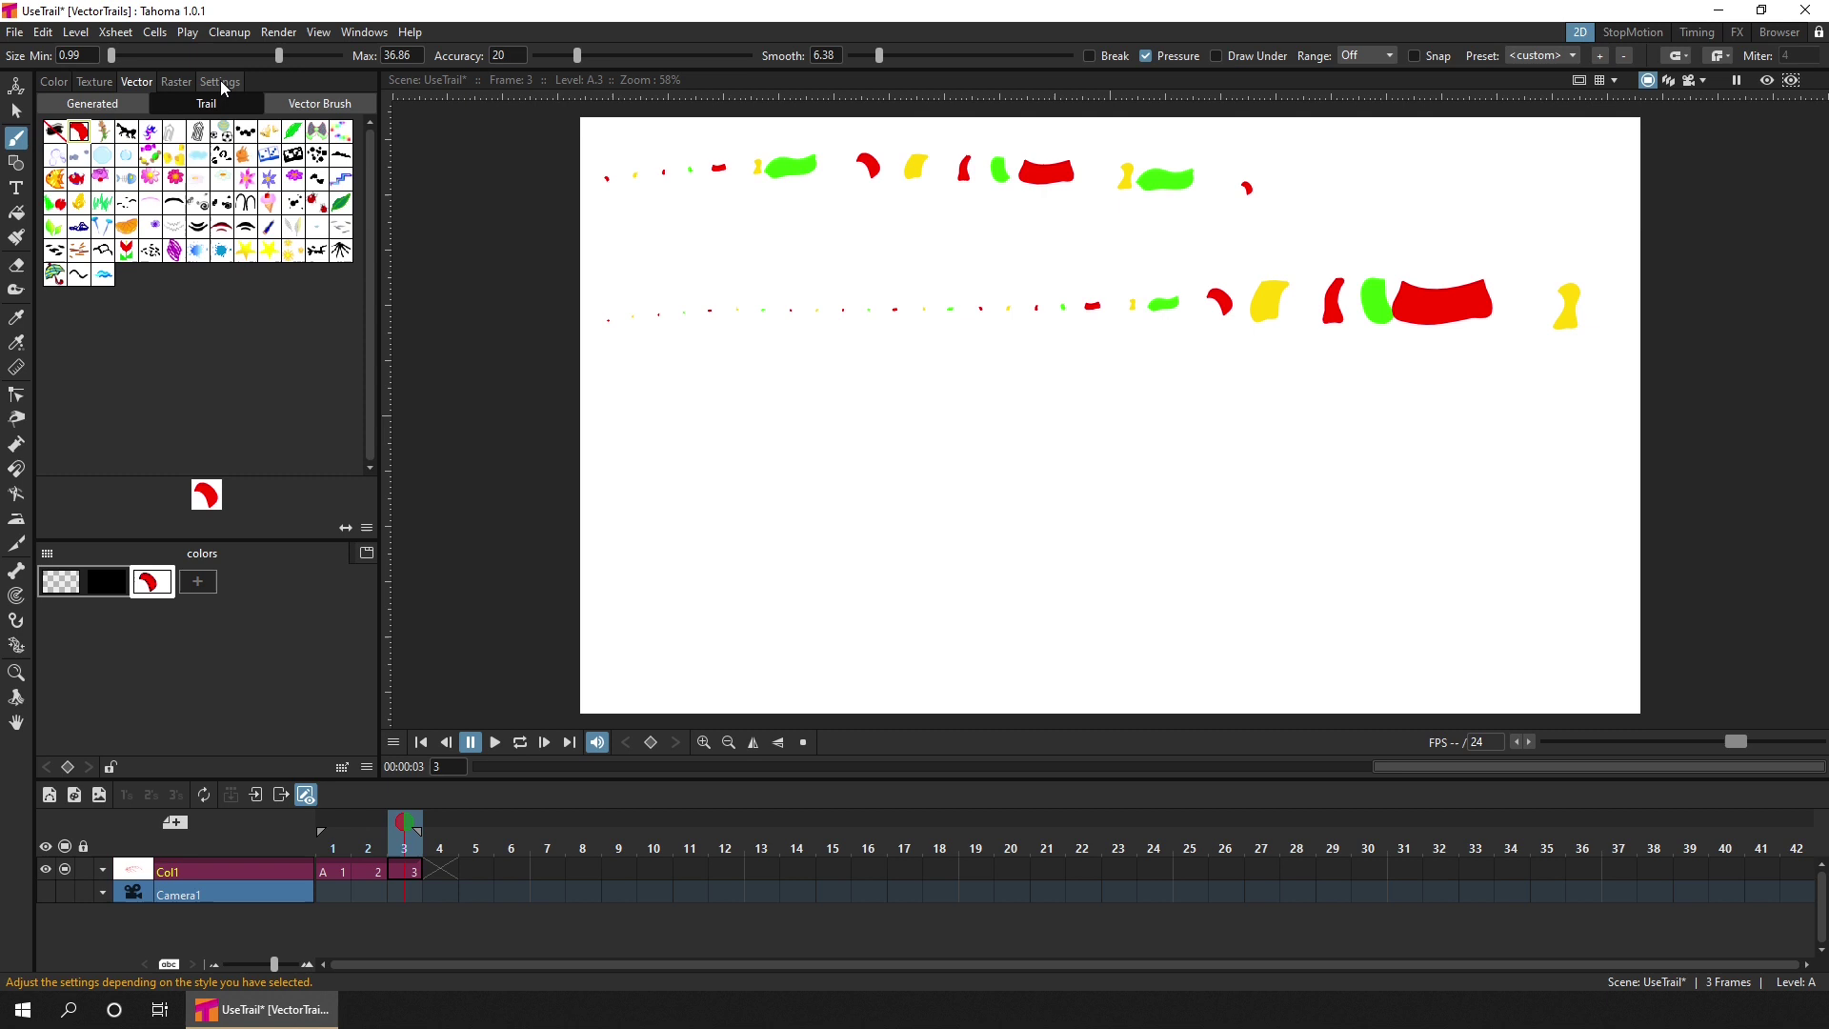
# Step: Set the trail distance to 19.36 and rotation to 36.42, then save the scene
pyautogui.click(225, 86)
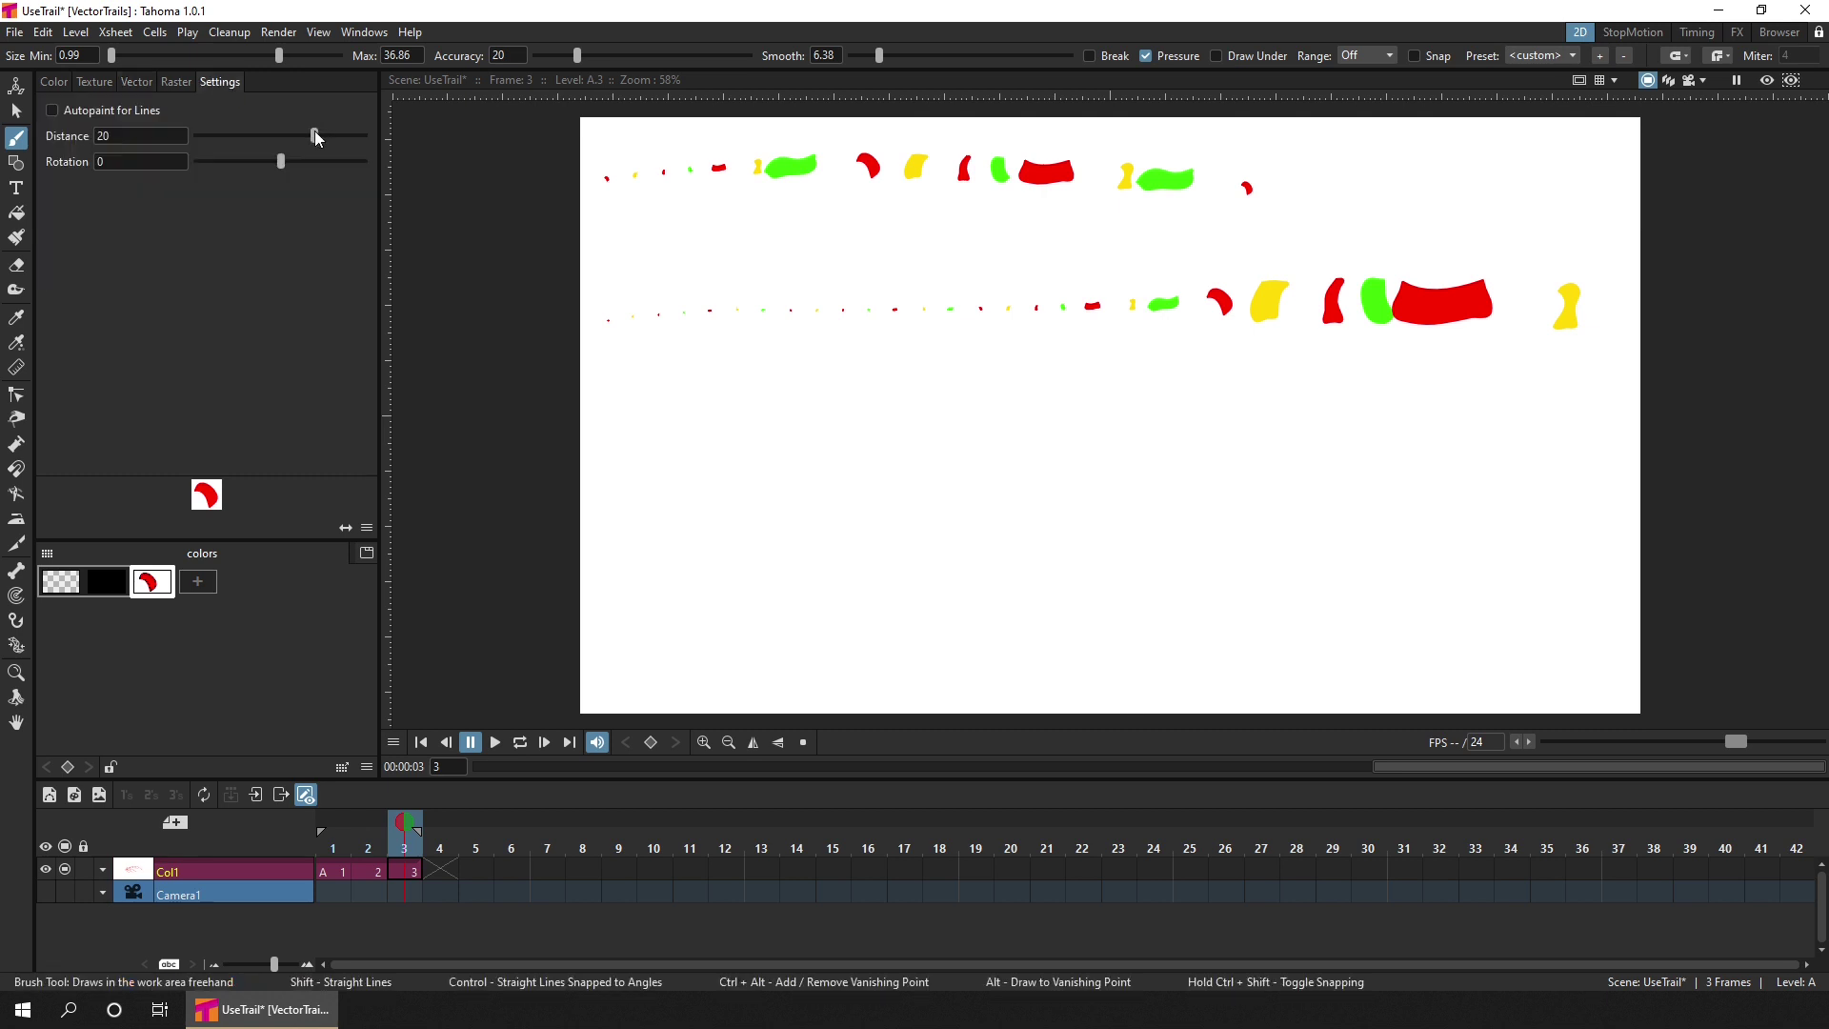
pyautogui.moveTo(315, 134)
pyautogui.mouseDown()
pyautogui.moveTo(282, 162)
pyautogui.moveTo(185, 168)
pyautogui.moveTo(330, 156)
pyautogui.moveTo(282, 164)
pyautogui.mouseUp()
pyautogui.hotkey('ctrl', 's')
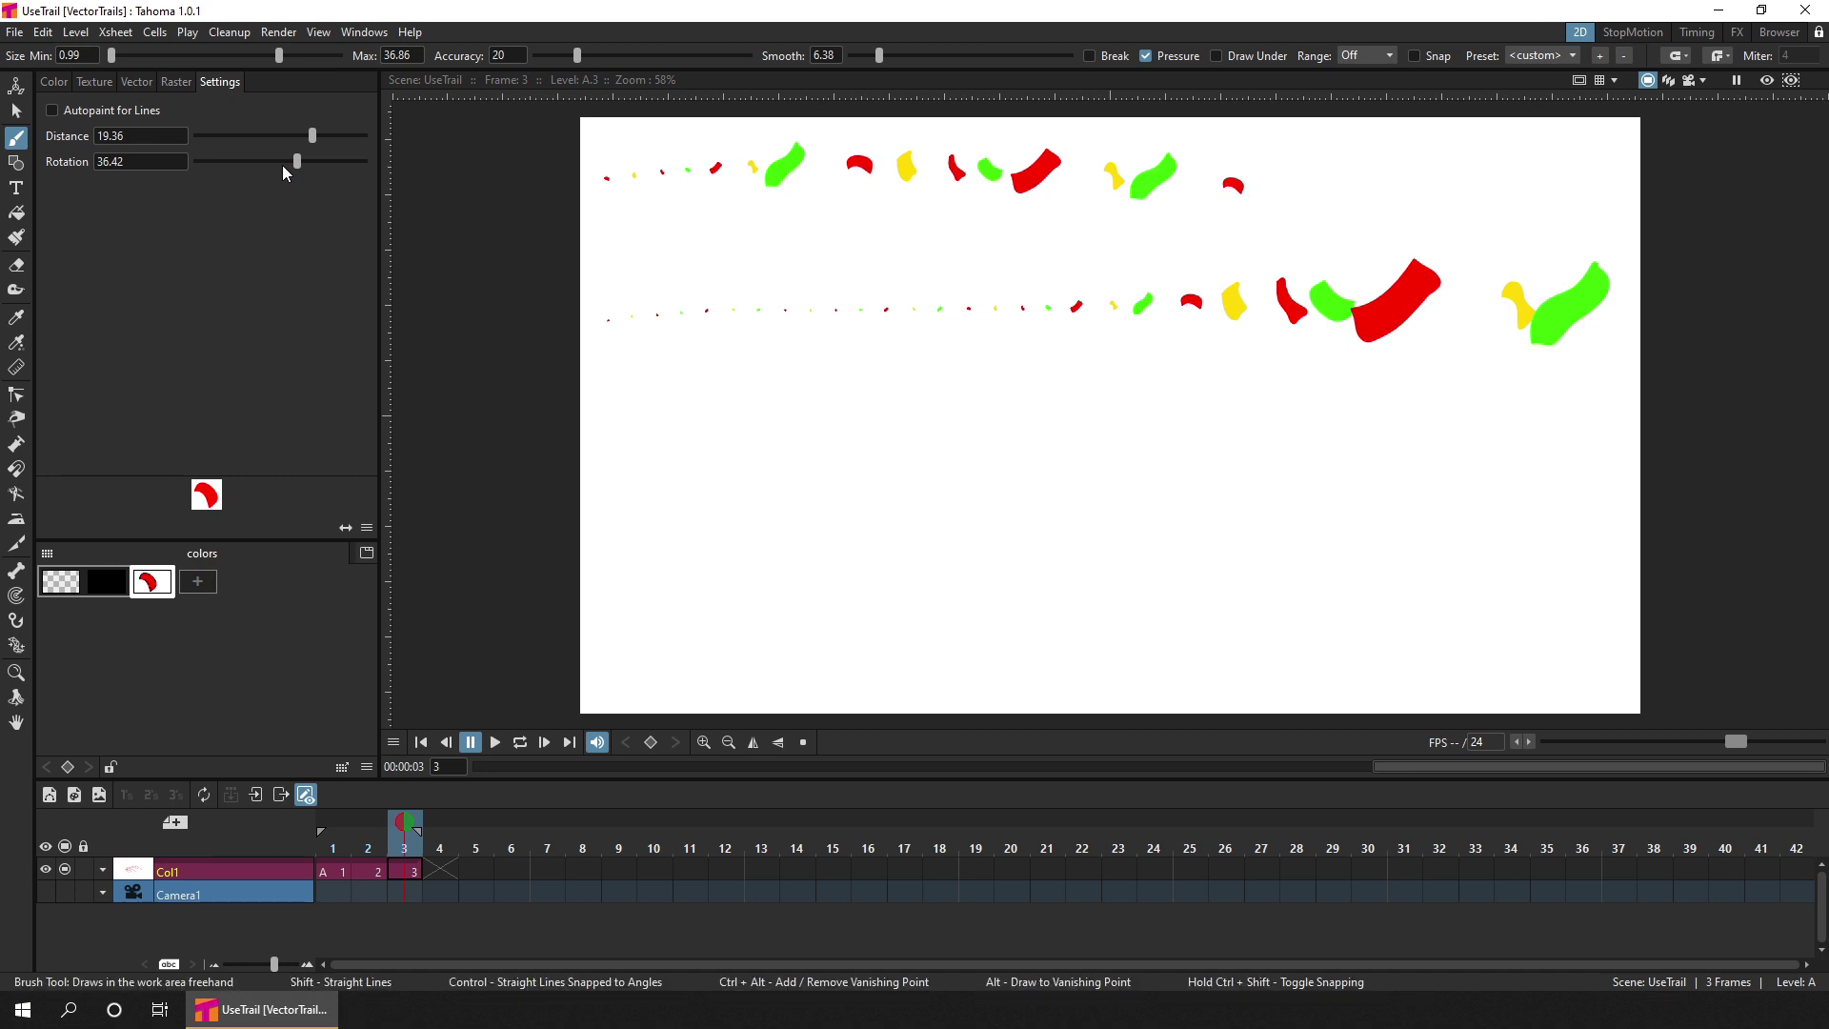
pyautogui.click(14, 31)
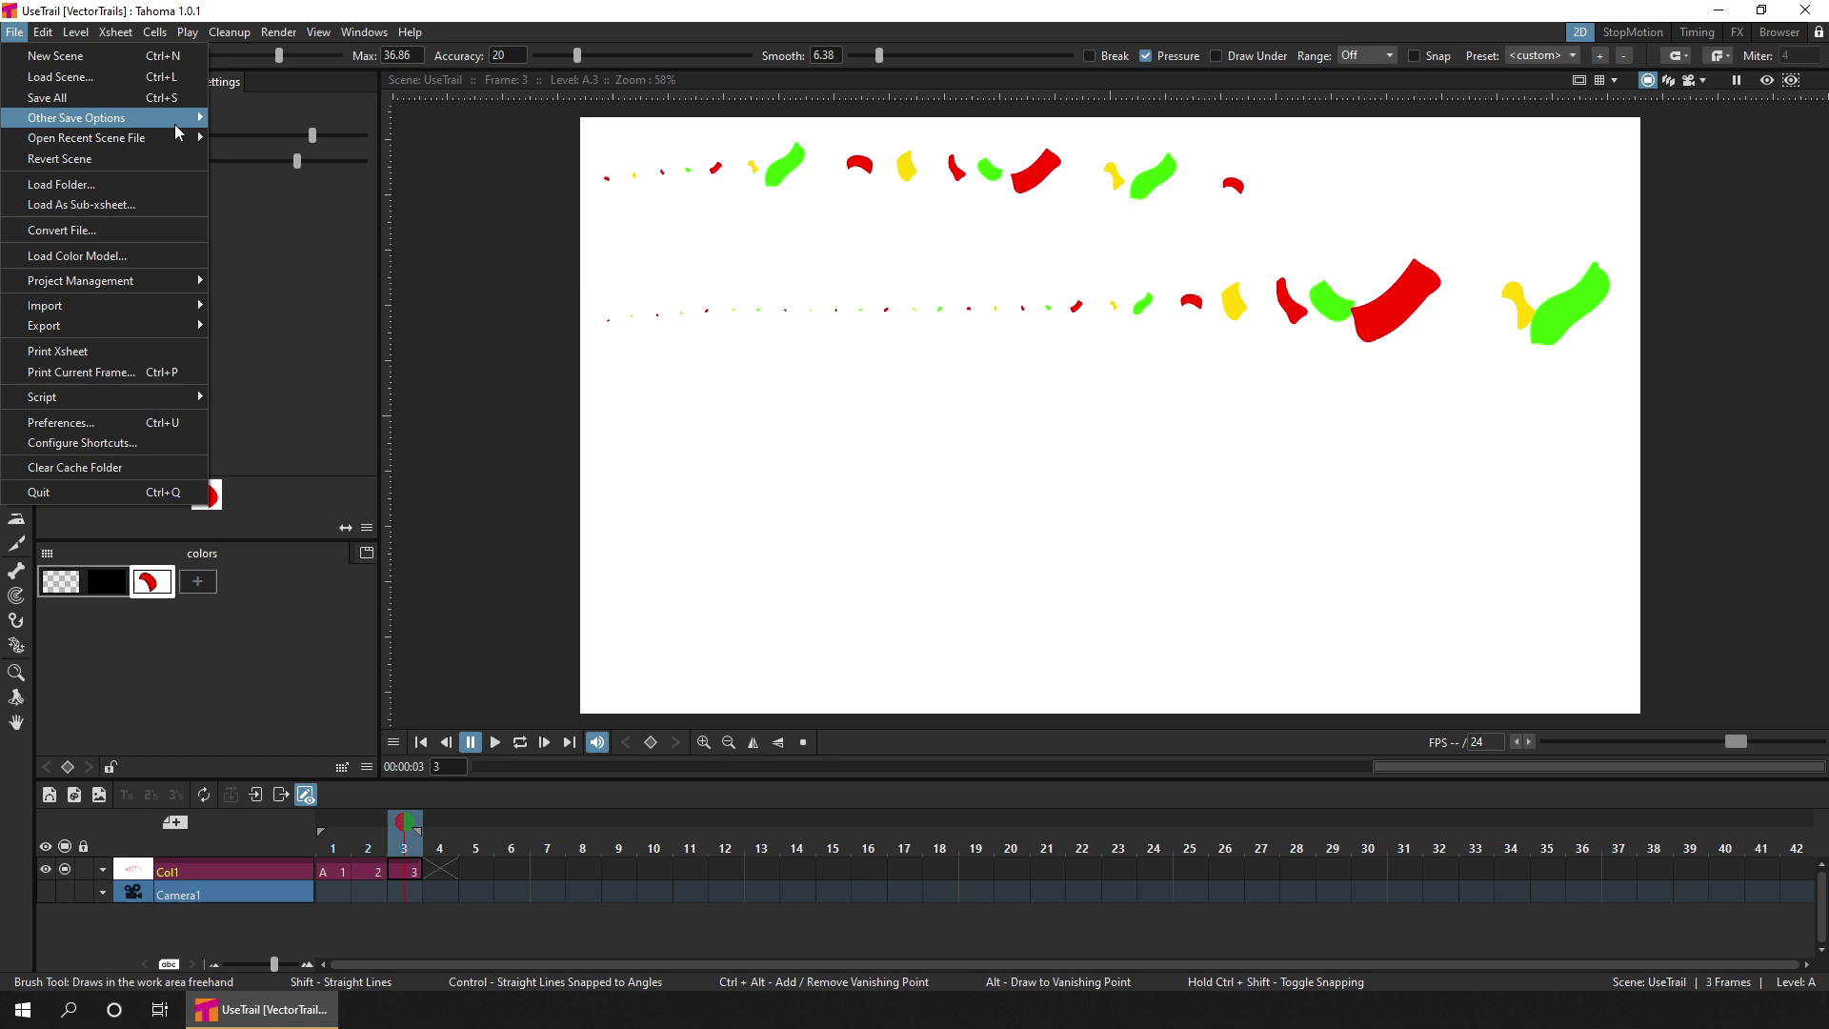
# Step: Open the recent CreateTrail scene and add a vector level named Numbers
pyautogui.moveTo(179, 138)
pyautogui.click(597, 181)
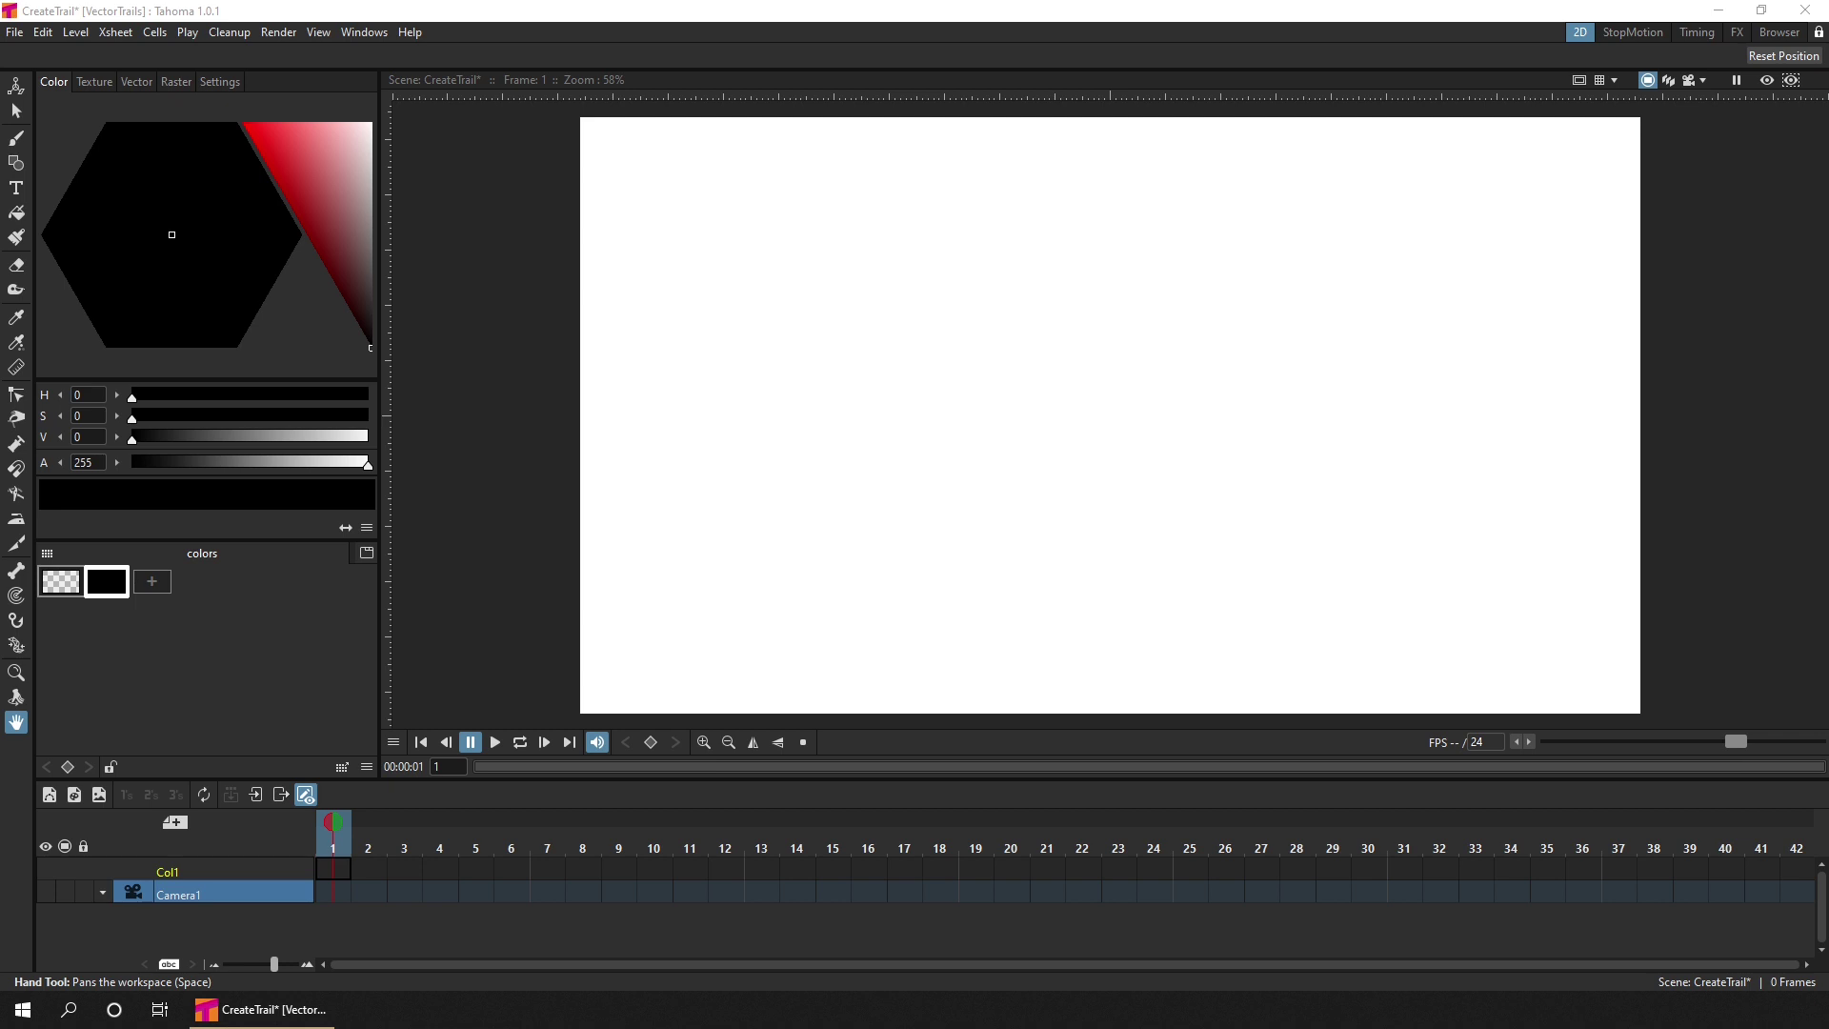
pyautogui.click(174, 821)
pyautogui.click(1046, 475)
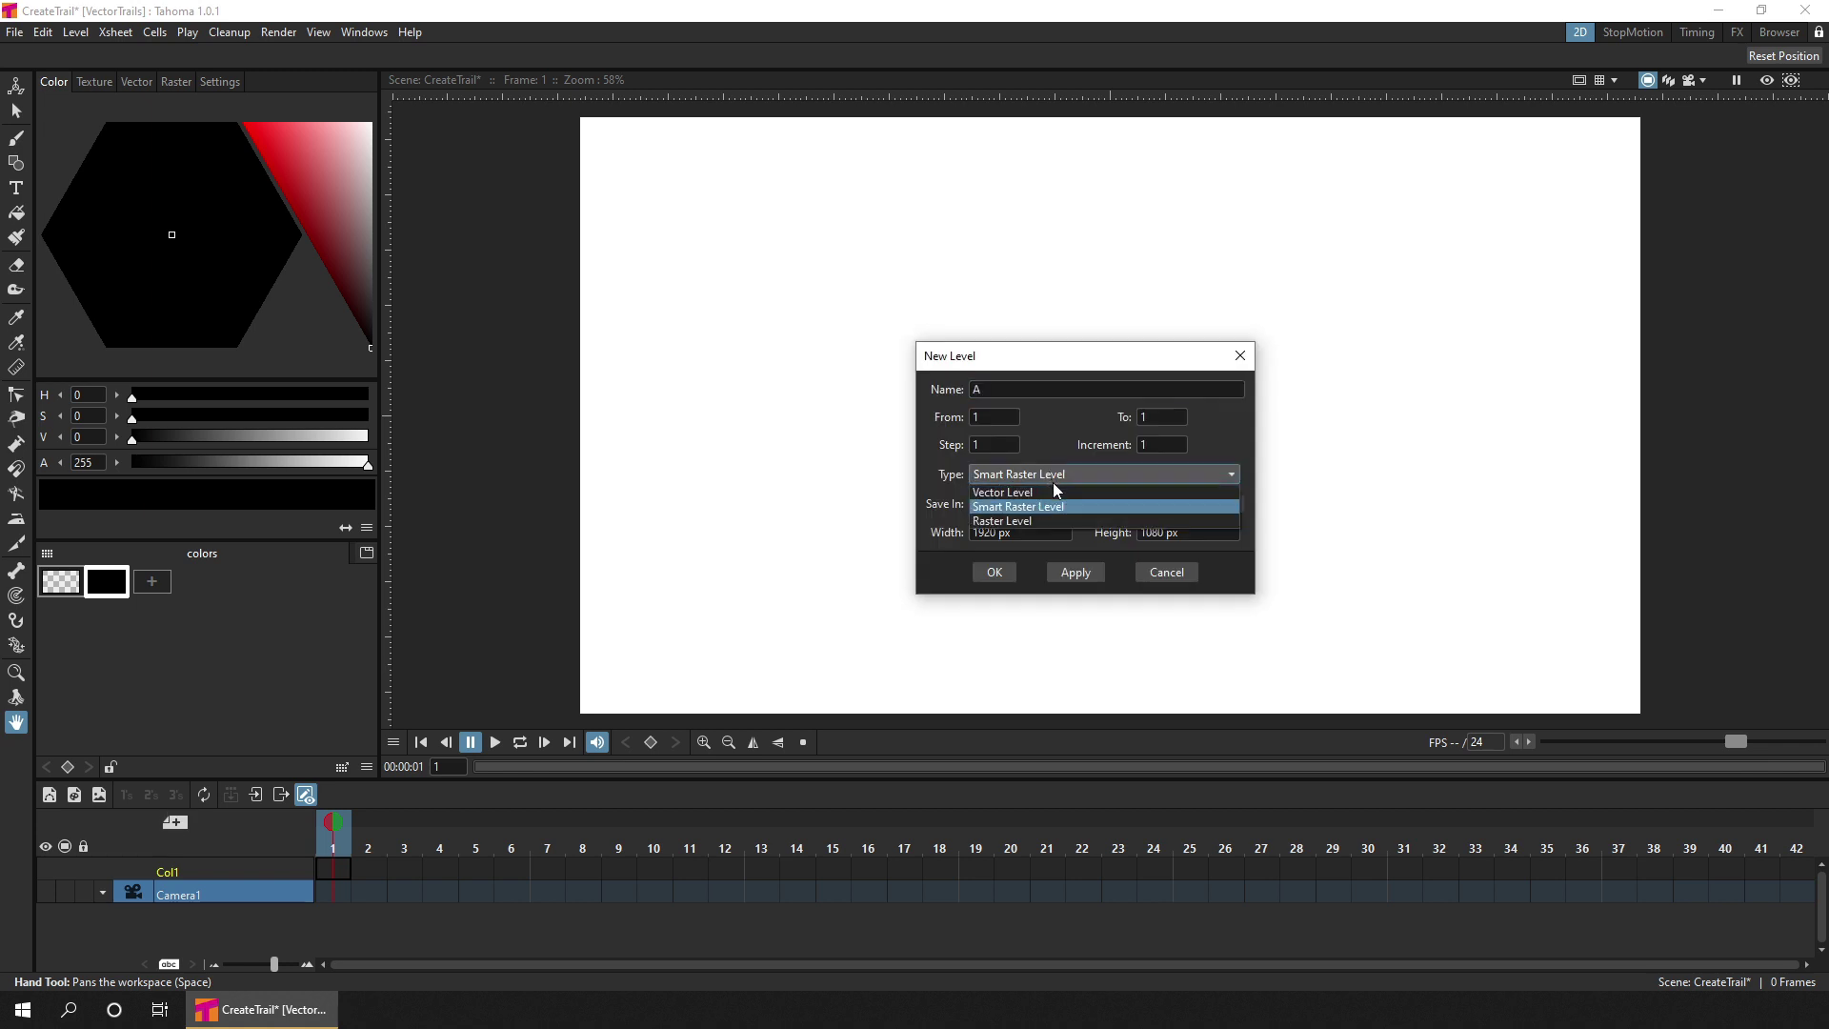
pyautogui.click(1037, 453)
pyautogui.press('BackSpace')
pyautogui.write('N')
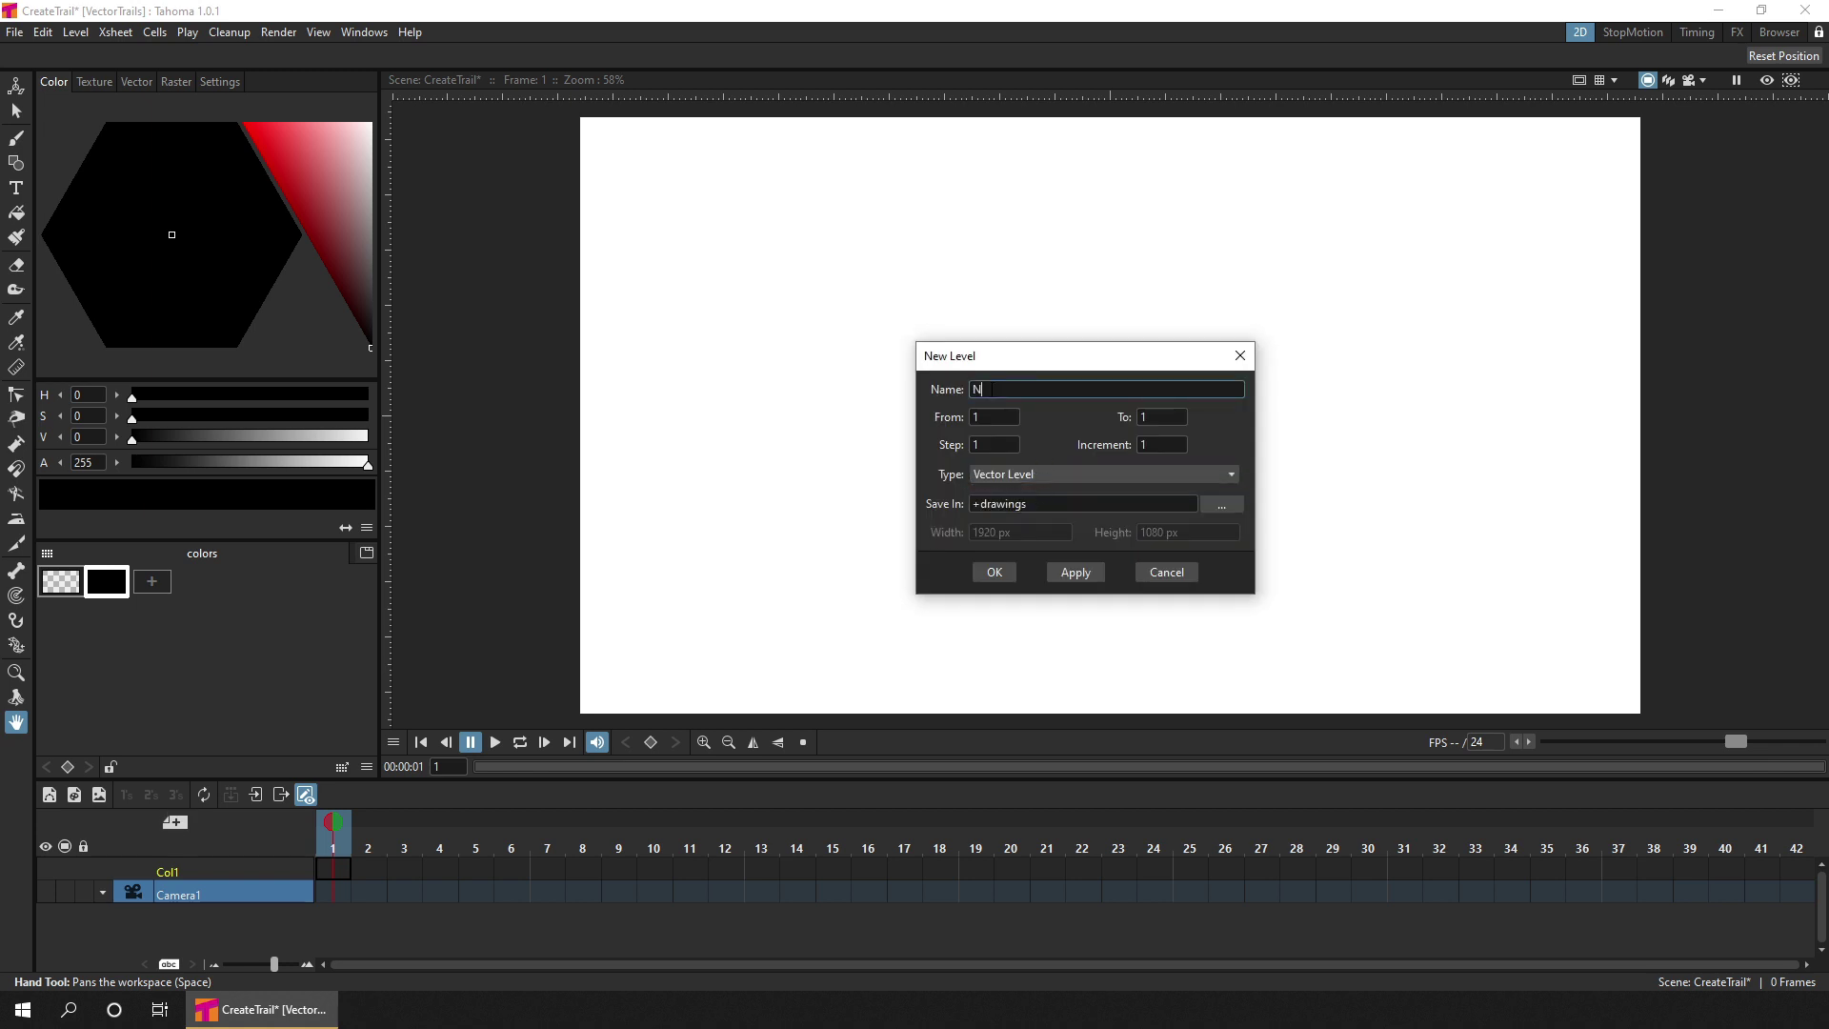
pyautogui.write('umbers')
pyautogui.click(996, 571)
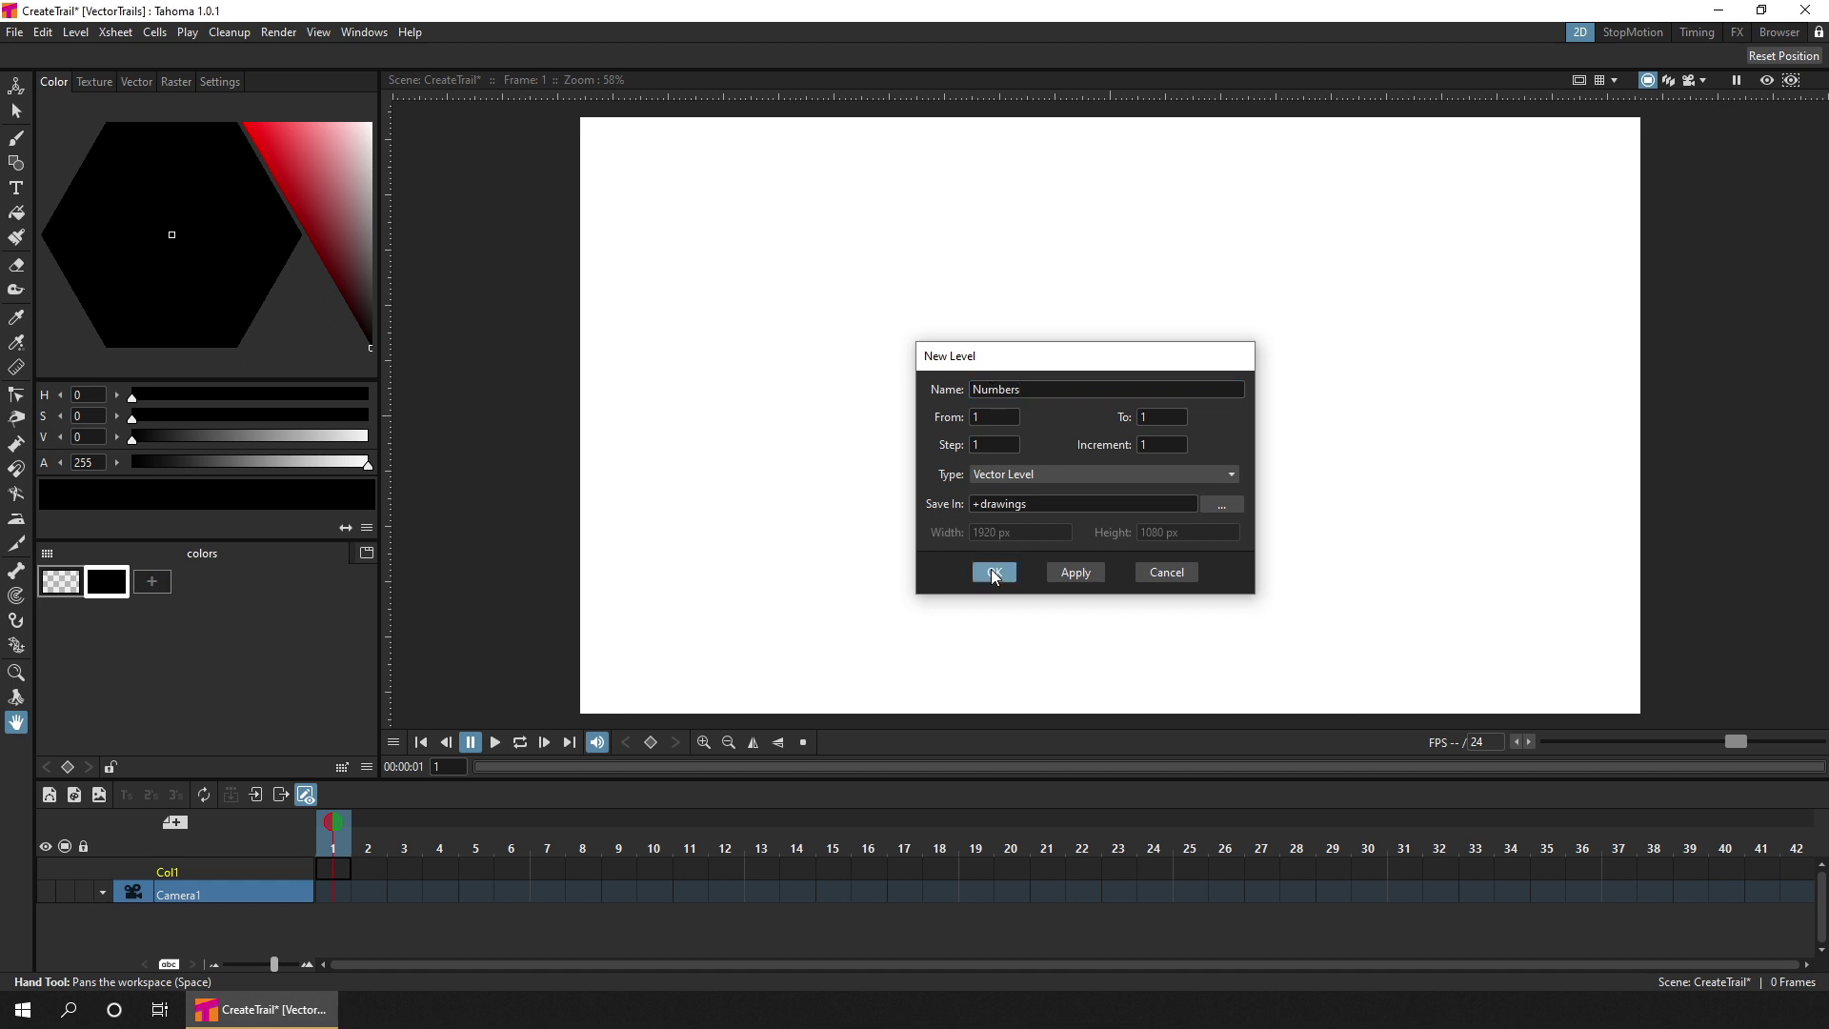
pyautogui.click(21, 144)
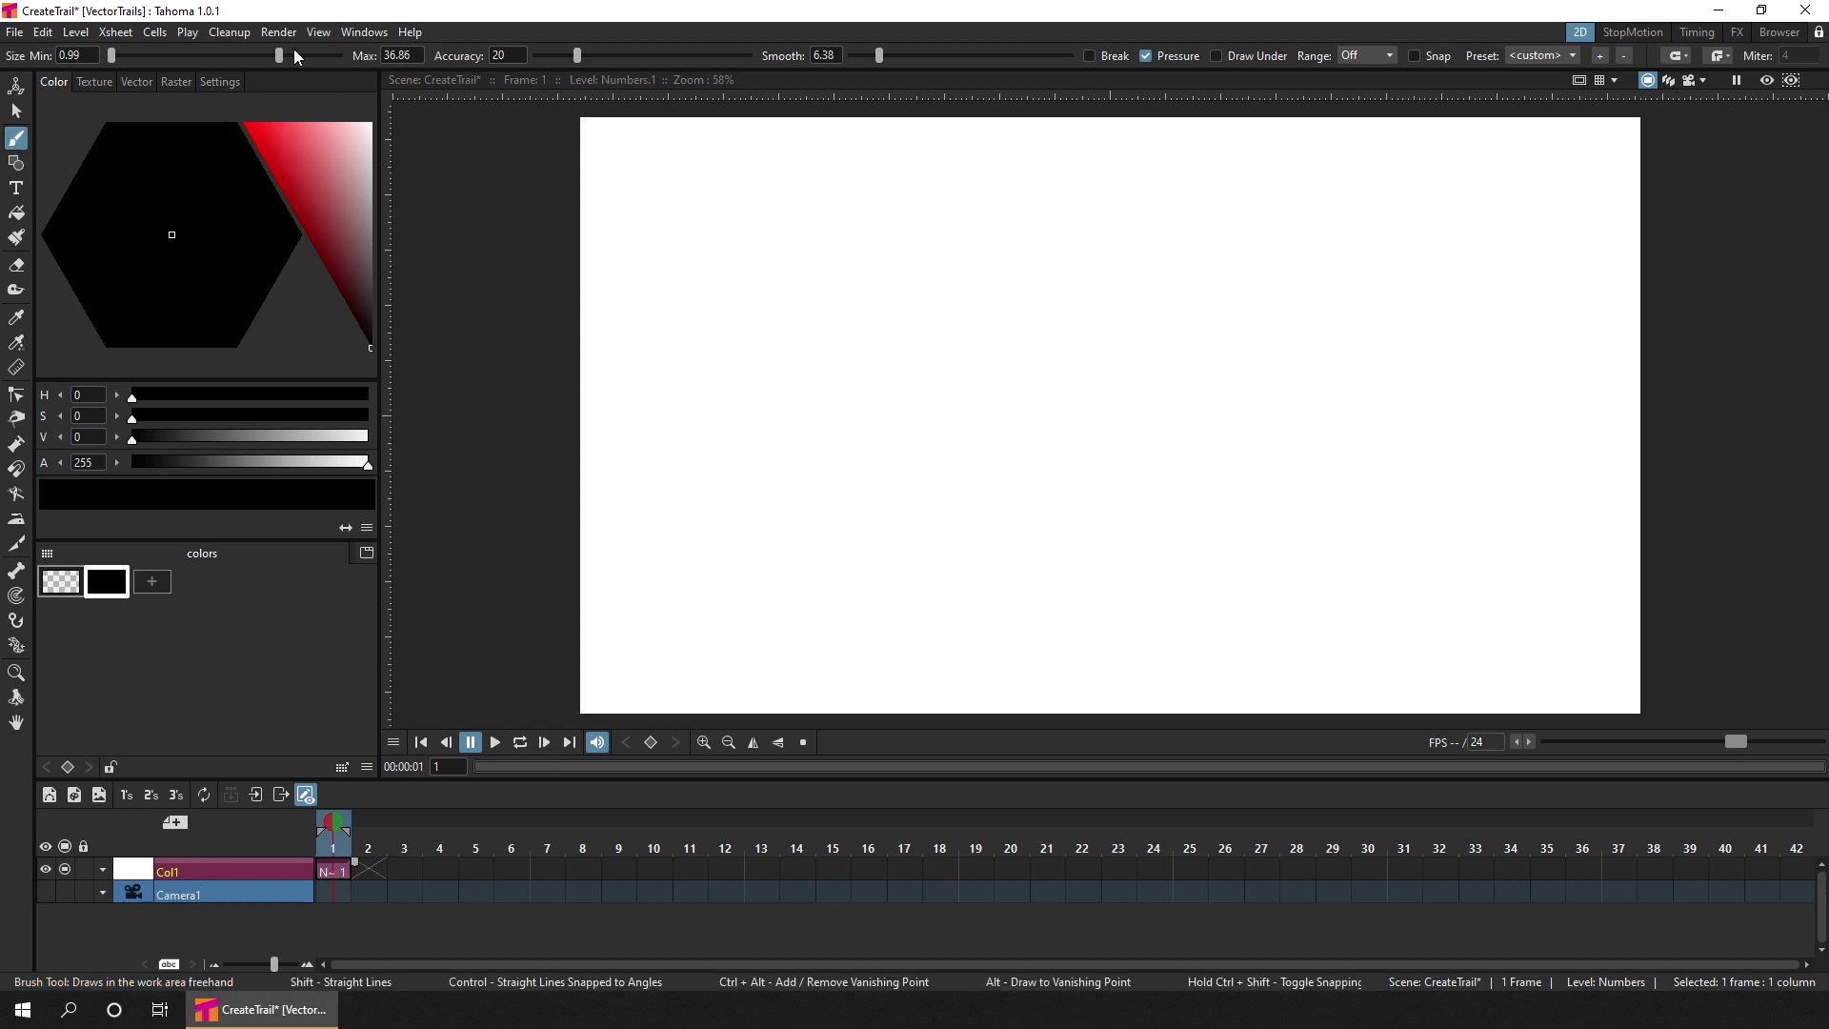
# Step: Set the brush to fixed size 7.27 and draw digits 1 and 2 on frames 1–2 with onion skin
pyautogui.moveTo(208, 56); pyautogui.dragTo(152, 57)
pyautogui.moveTo(753, 244)
pyautogui.mouseDown()
pyautogui.moveTo(780, 363)
pyautogui.moveTo(860, 360)
pyautogui.mouseUp()
pyautogui.click(374, 865)
pyautogui.click(334, 816)
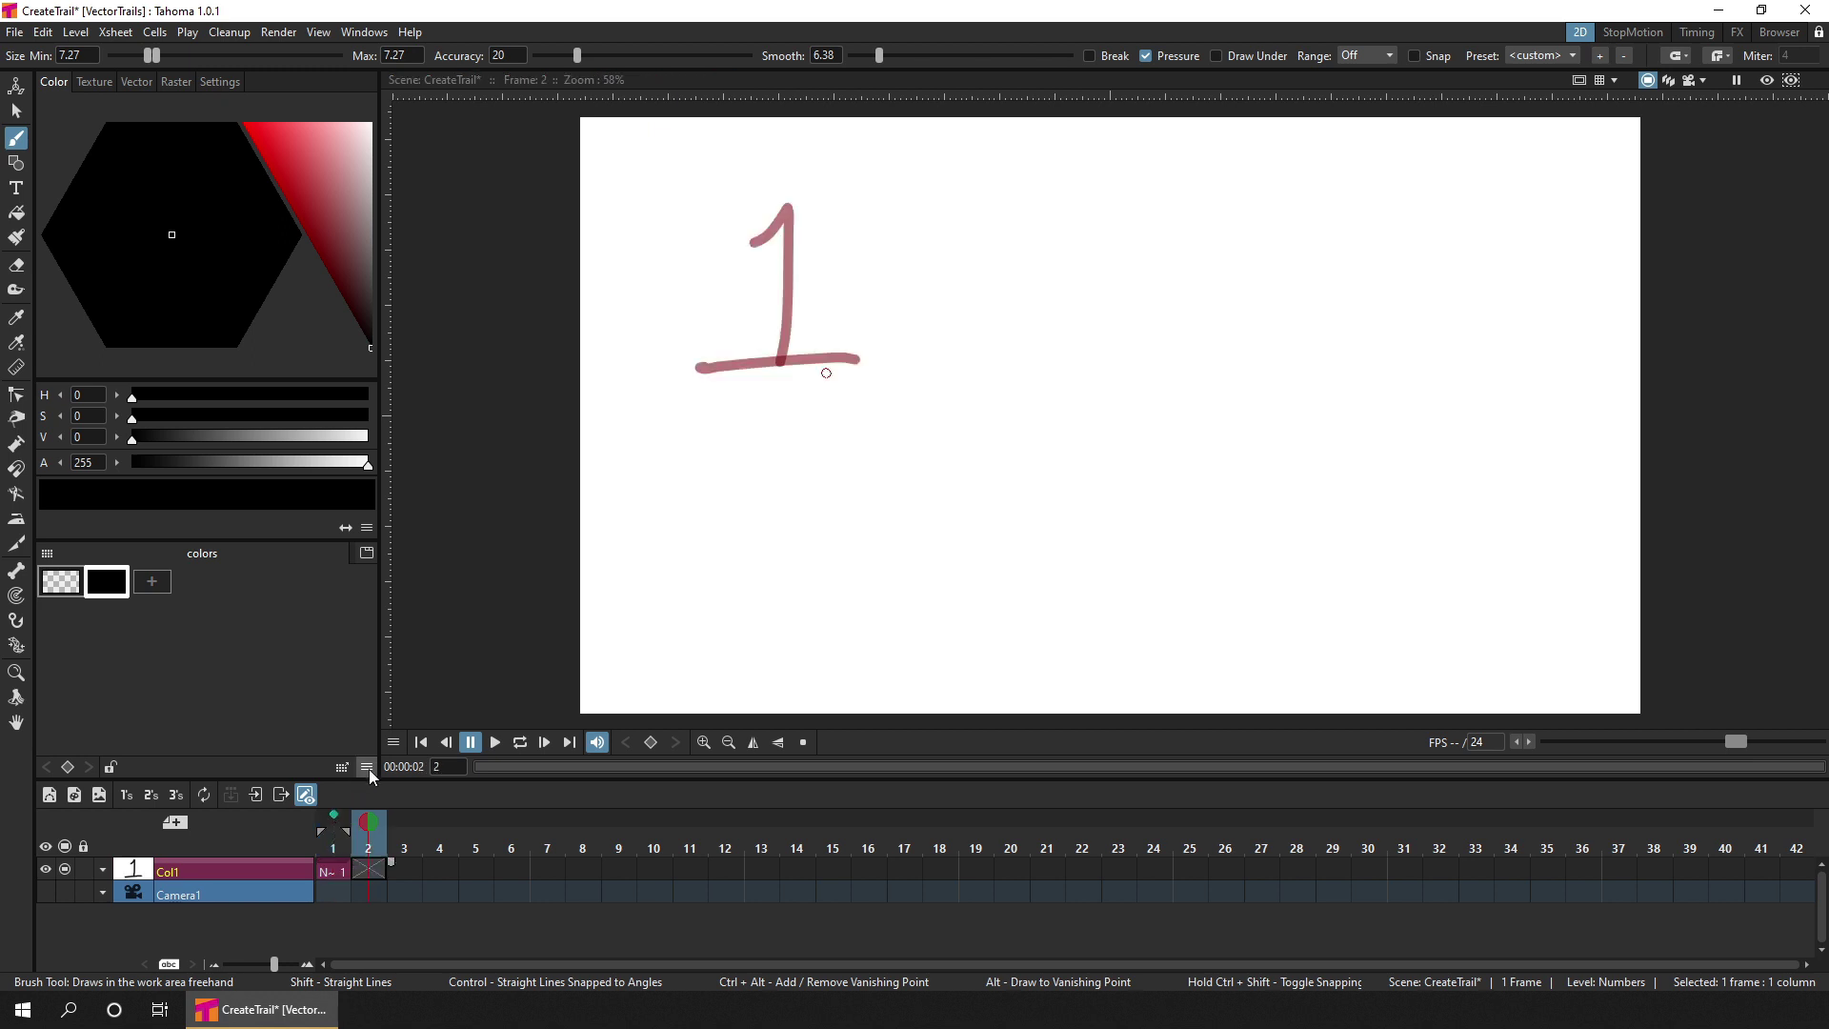
pyautogui.moveTo(710, 242)
pyautogui.mouseDown()
pyautogui.moveTo(721, 345)
pyautogui.moveTo(821, 298)
pyautogui.mouseUp()
# Step: Draw digits 3 through 9 on frames 3–9, then Save All
pyautogui.hotkey('shift', '.')
pyautogui.moveTo(748, 204); pyautogui.dragTo(819, 329)
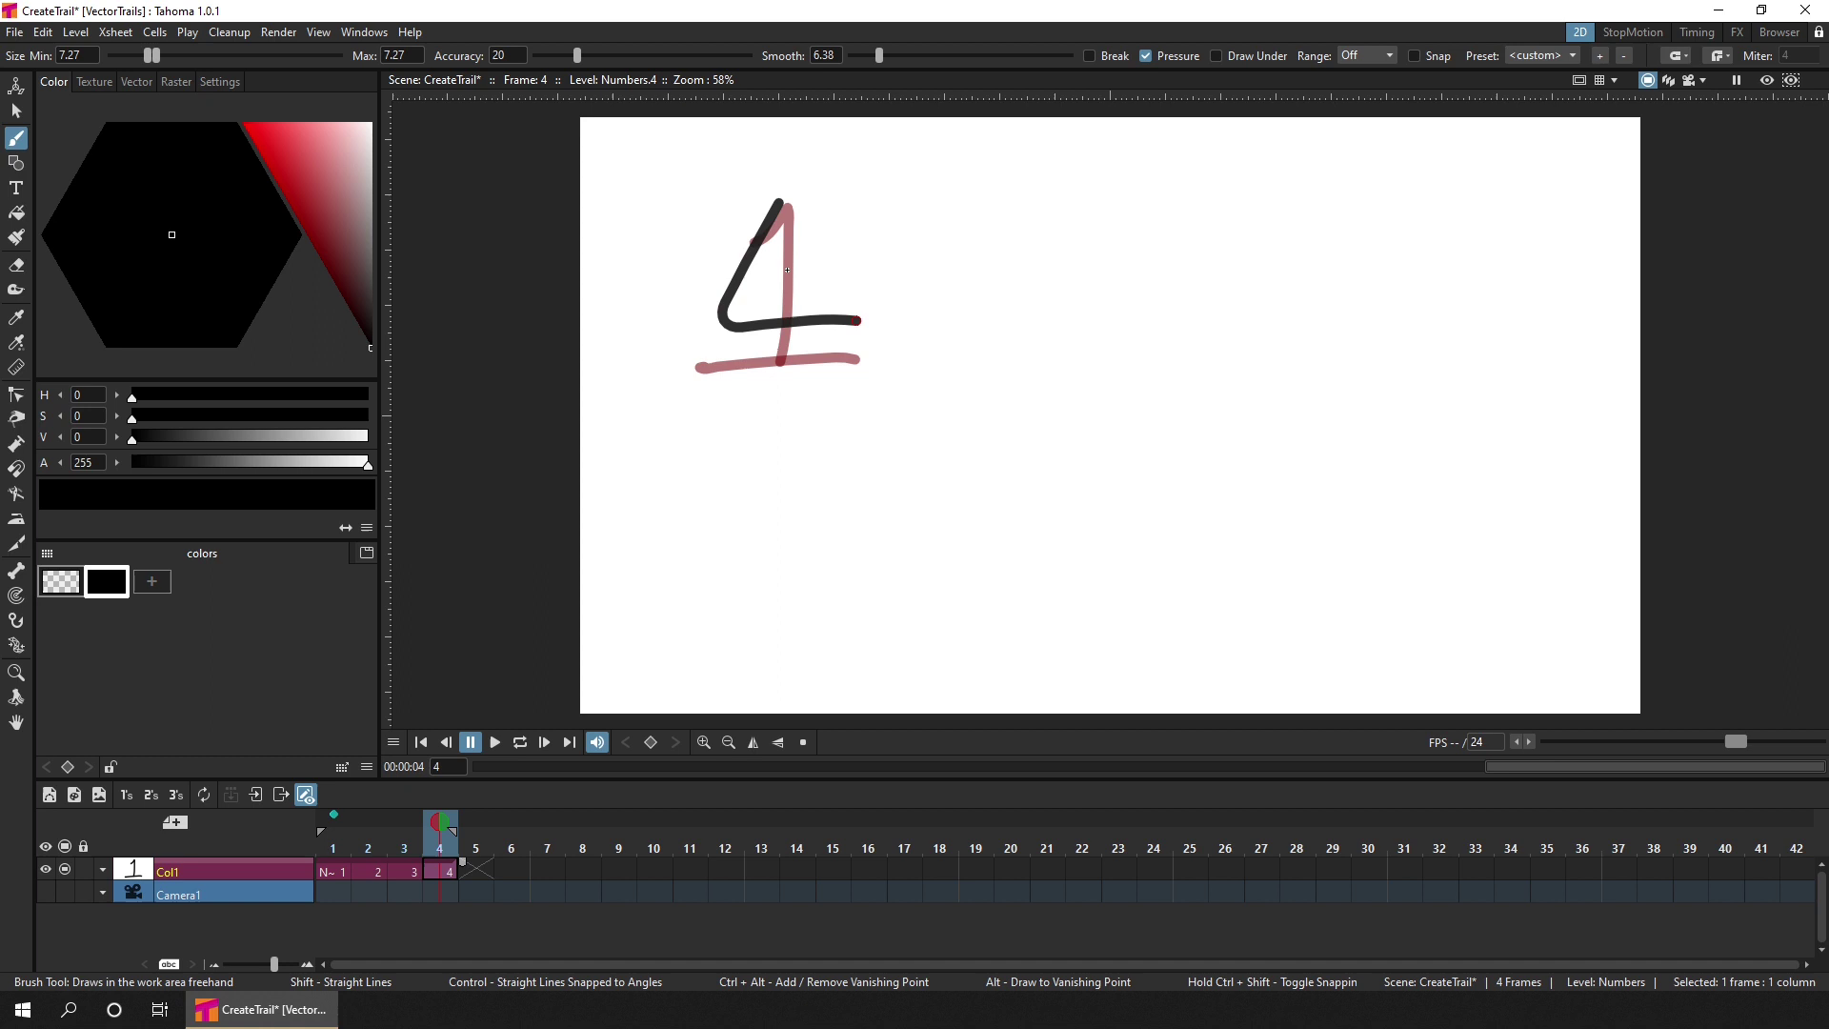
pyautogui.hotkey('shift', '.')
pyautogui.moveTo(821, 208); pyautogui.dragTo(842, 301)
pyautogui.hotkey('shift', '.')
pyautogui.hotkey('shift', '.')
pyautogui.moveTo(747, 204); pyautogui.dragTo(829, 362)
pyautogui.hotkey('shift', '.')
pyautogui.moveTo(727, 250); pyautogui.dragTo(845, 298)
pyautogui.hotkey('shift', '.')
pyautogui.moveTo(829, 224); pyautogui.dragTo(839, 360)
pyautogui.click(16, 32)
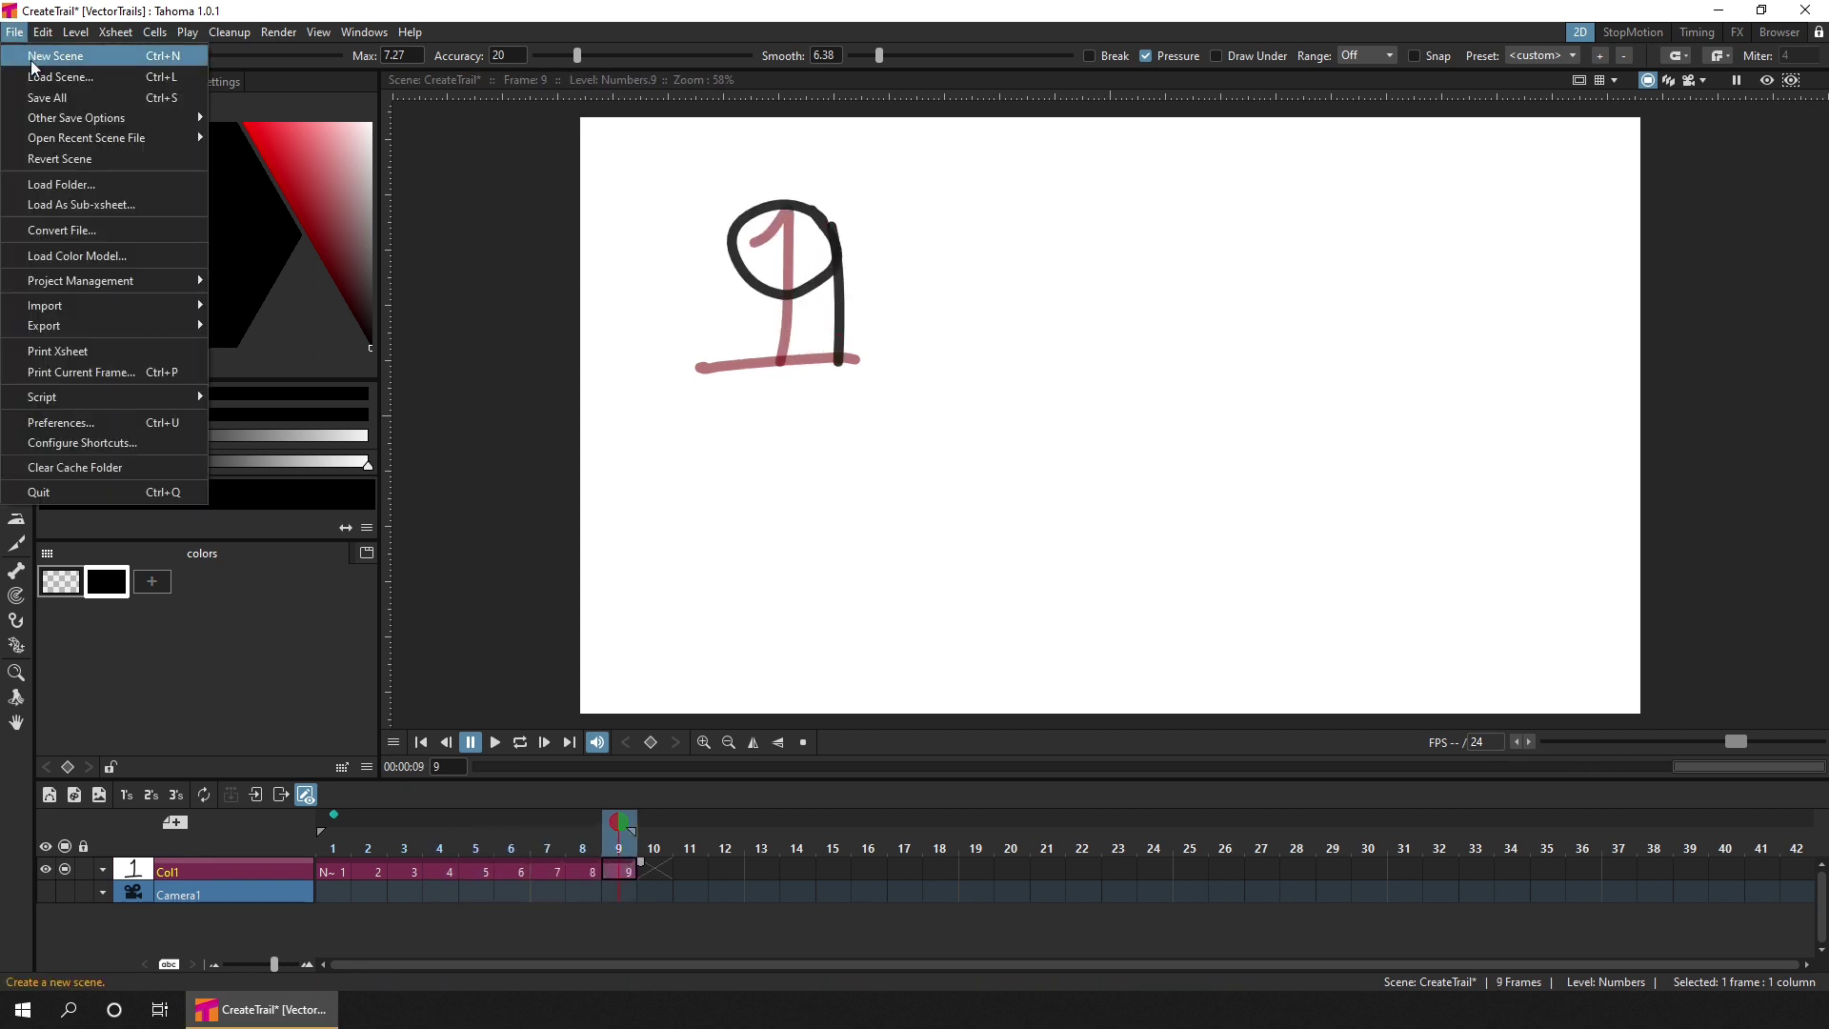
pyautogui.click(88, 97)
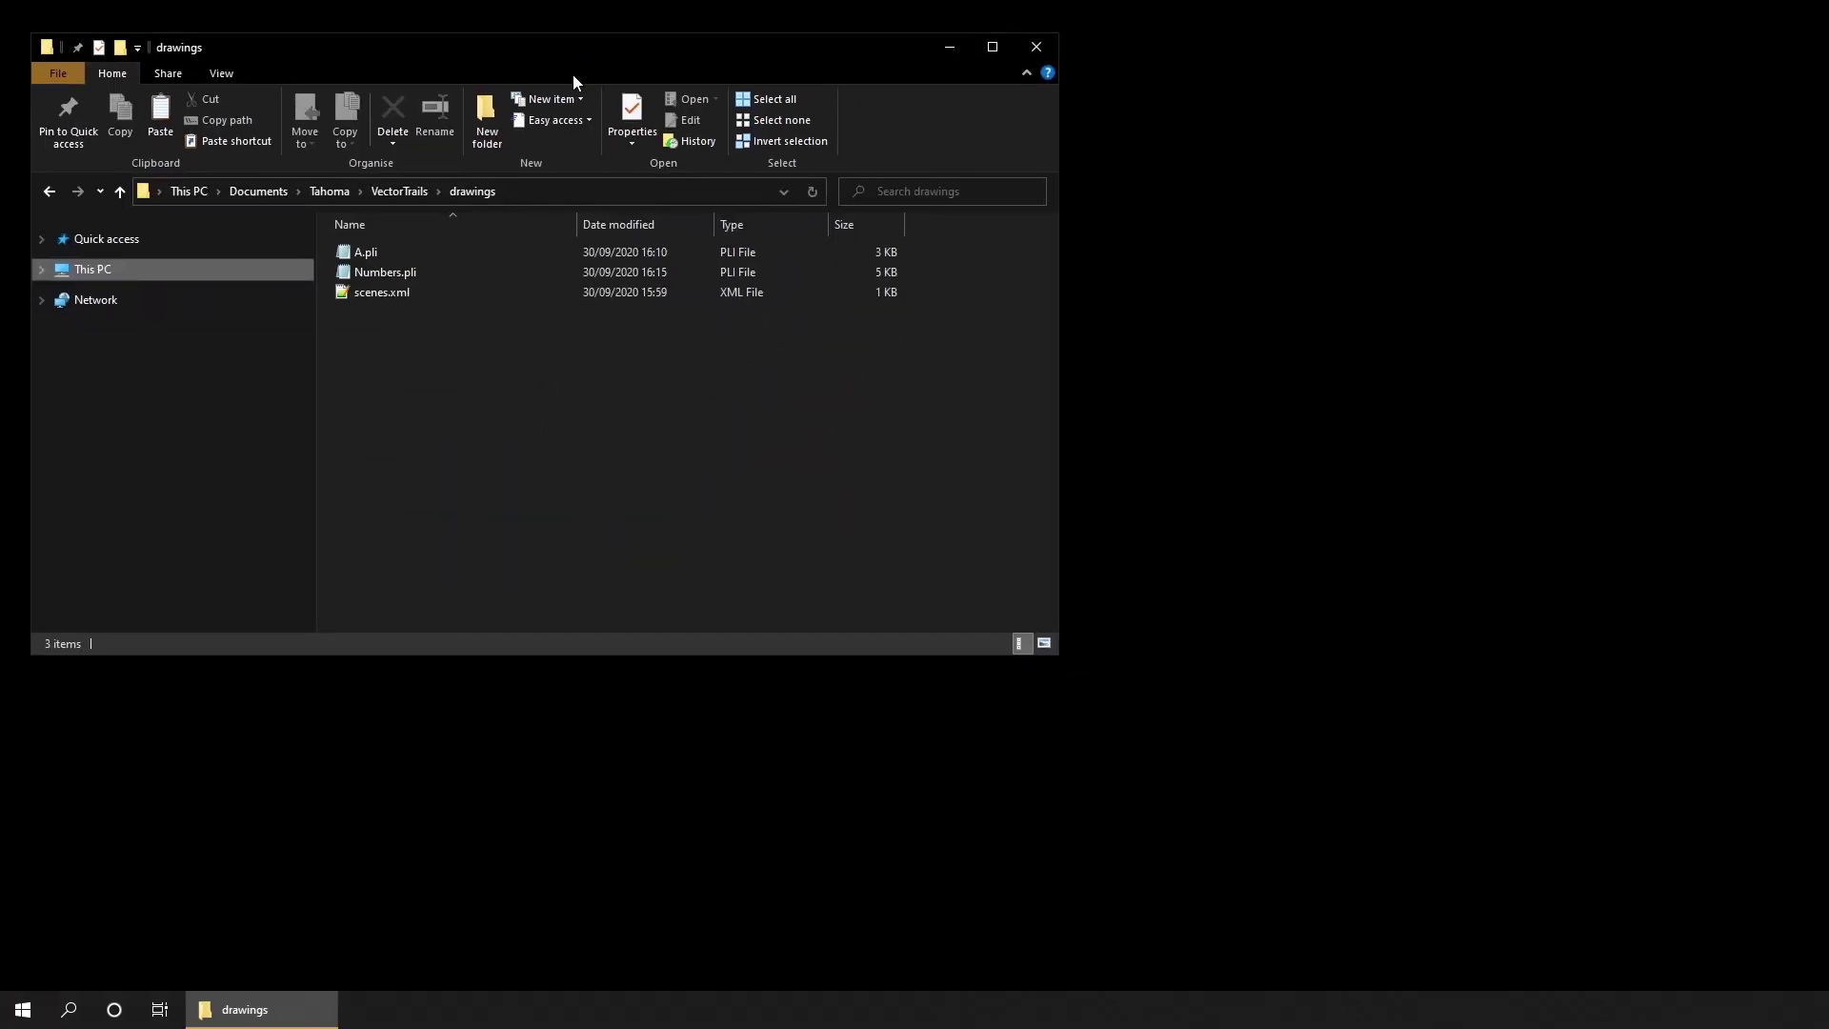
# Step: Select Numbers.pli and place the library custom styles window beside the drawings folder
pyautogui.click(381, 274)
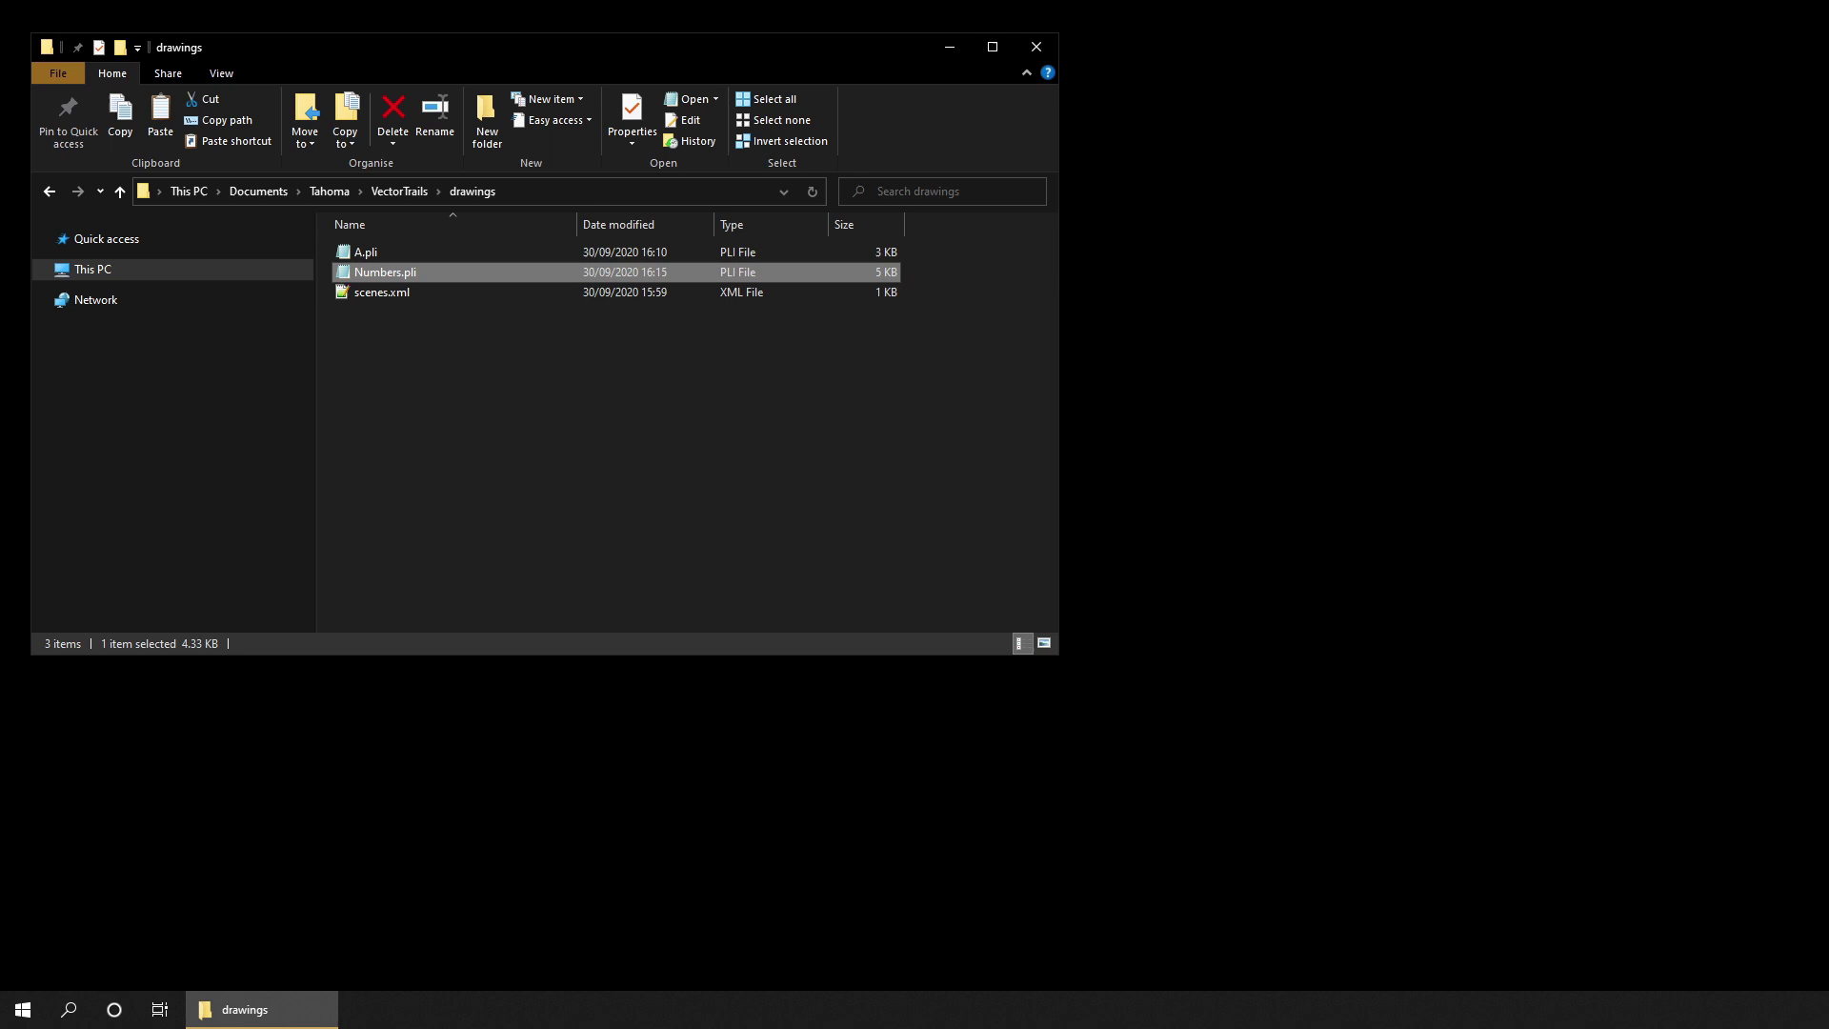
pyautogui.moveTo(118, 780); pyautogui.dragTo(1204, 272)
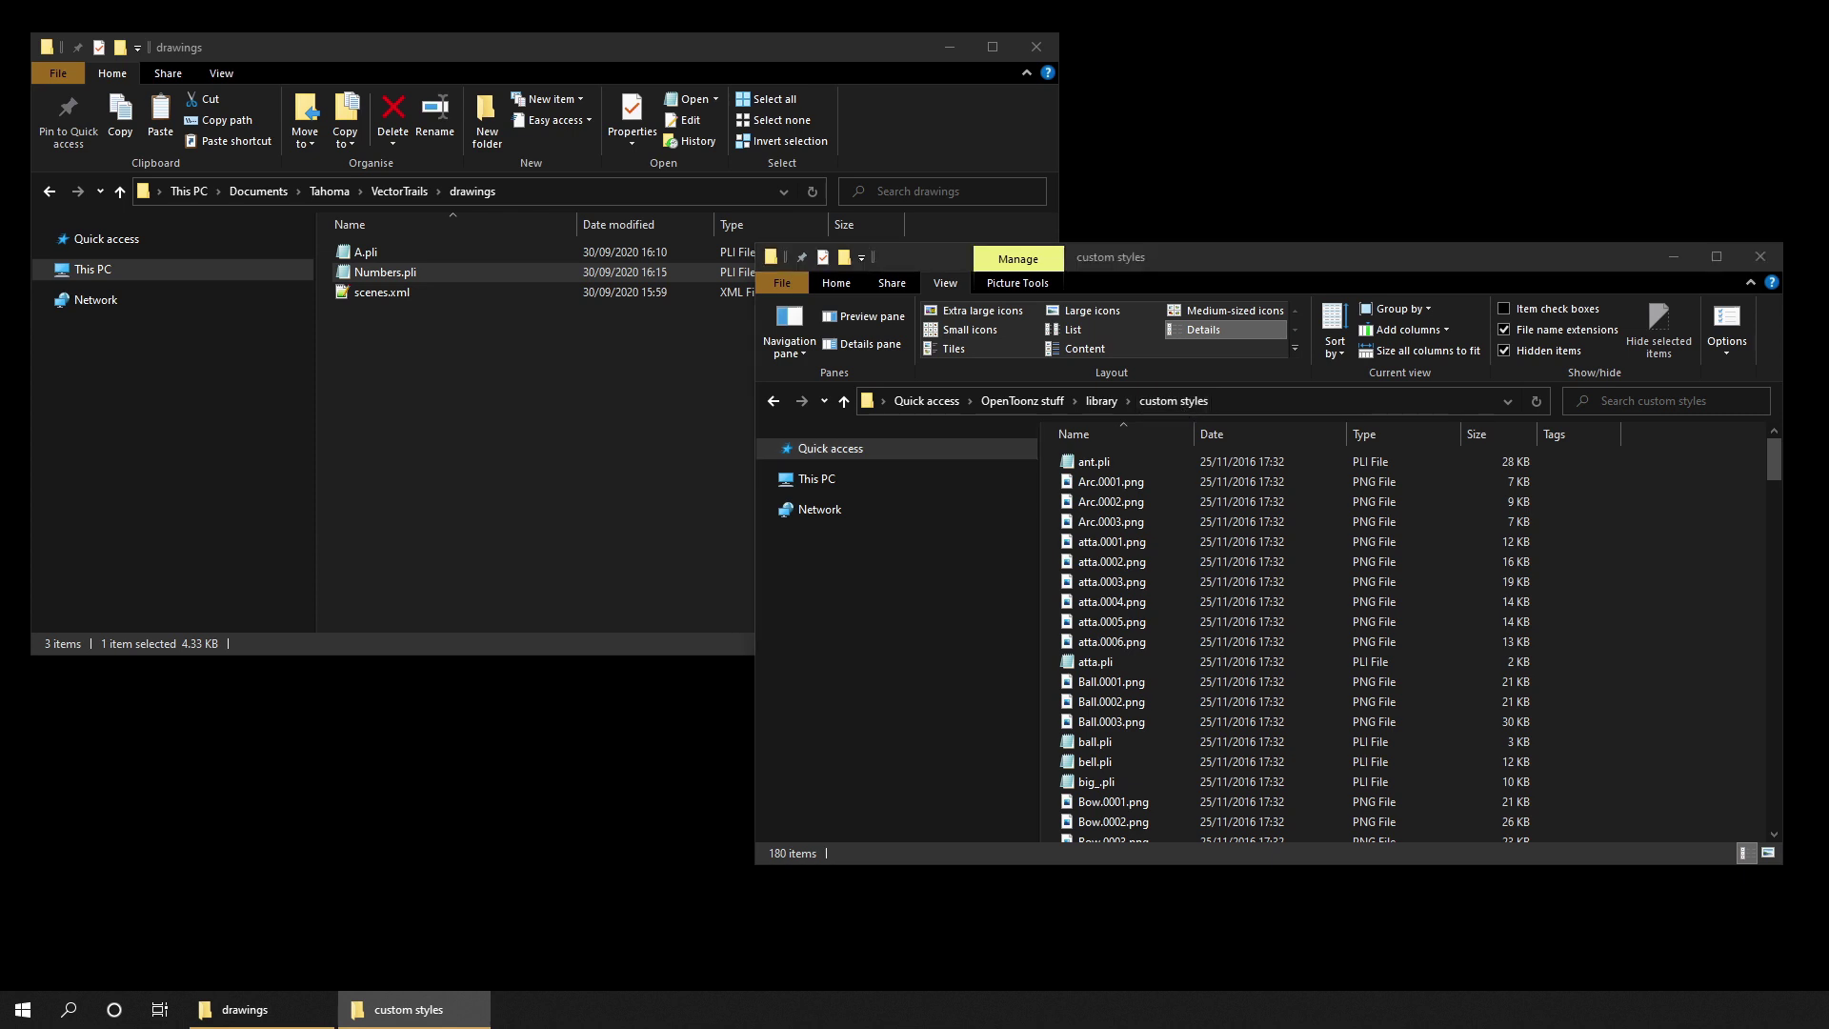
# Step: Replace the OpenToonz custom styles window with Tahoma's tahomastuff custom styles folder beside the drawings
pyautogui.moveTo(531, 434); pyautogui.dragTo(1157, 282)
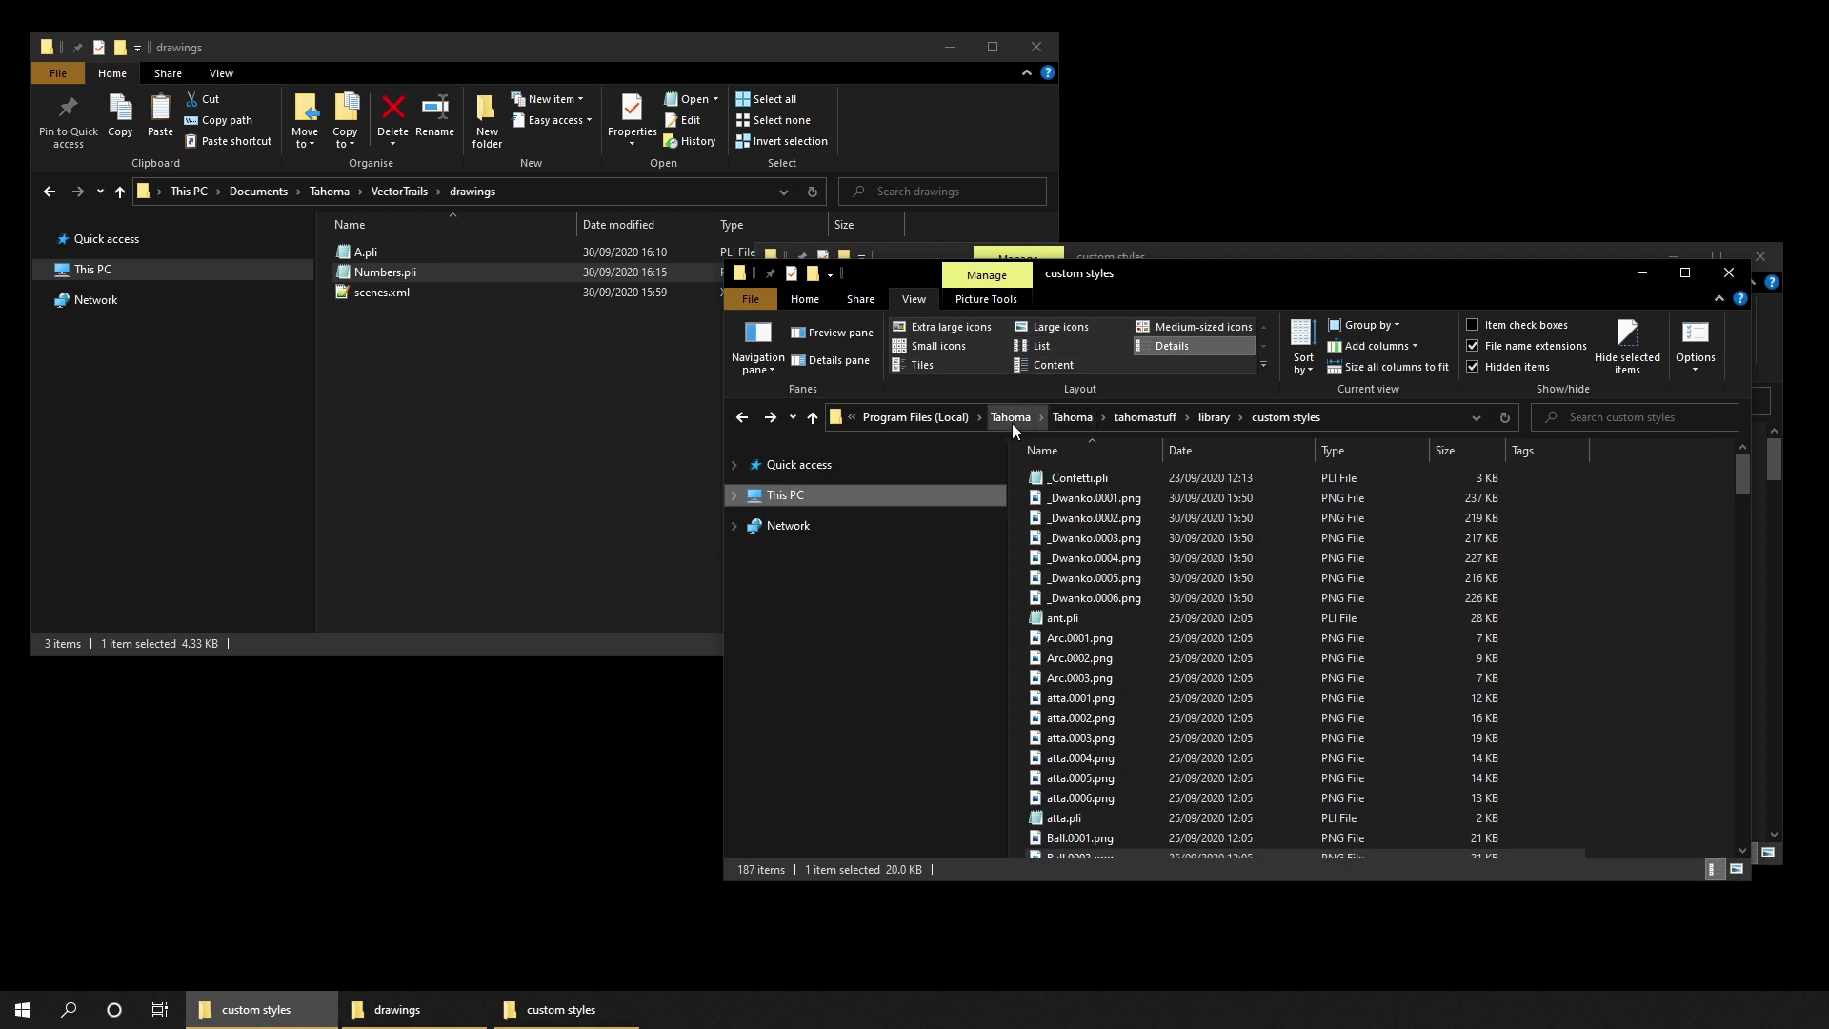
pyautogui.click(1605, 250)
pyautogui.hotkey('ctrl', 'w')
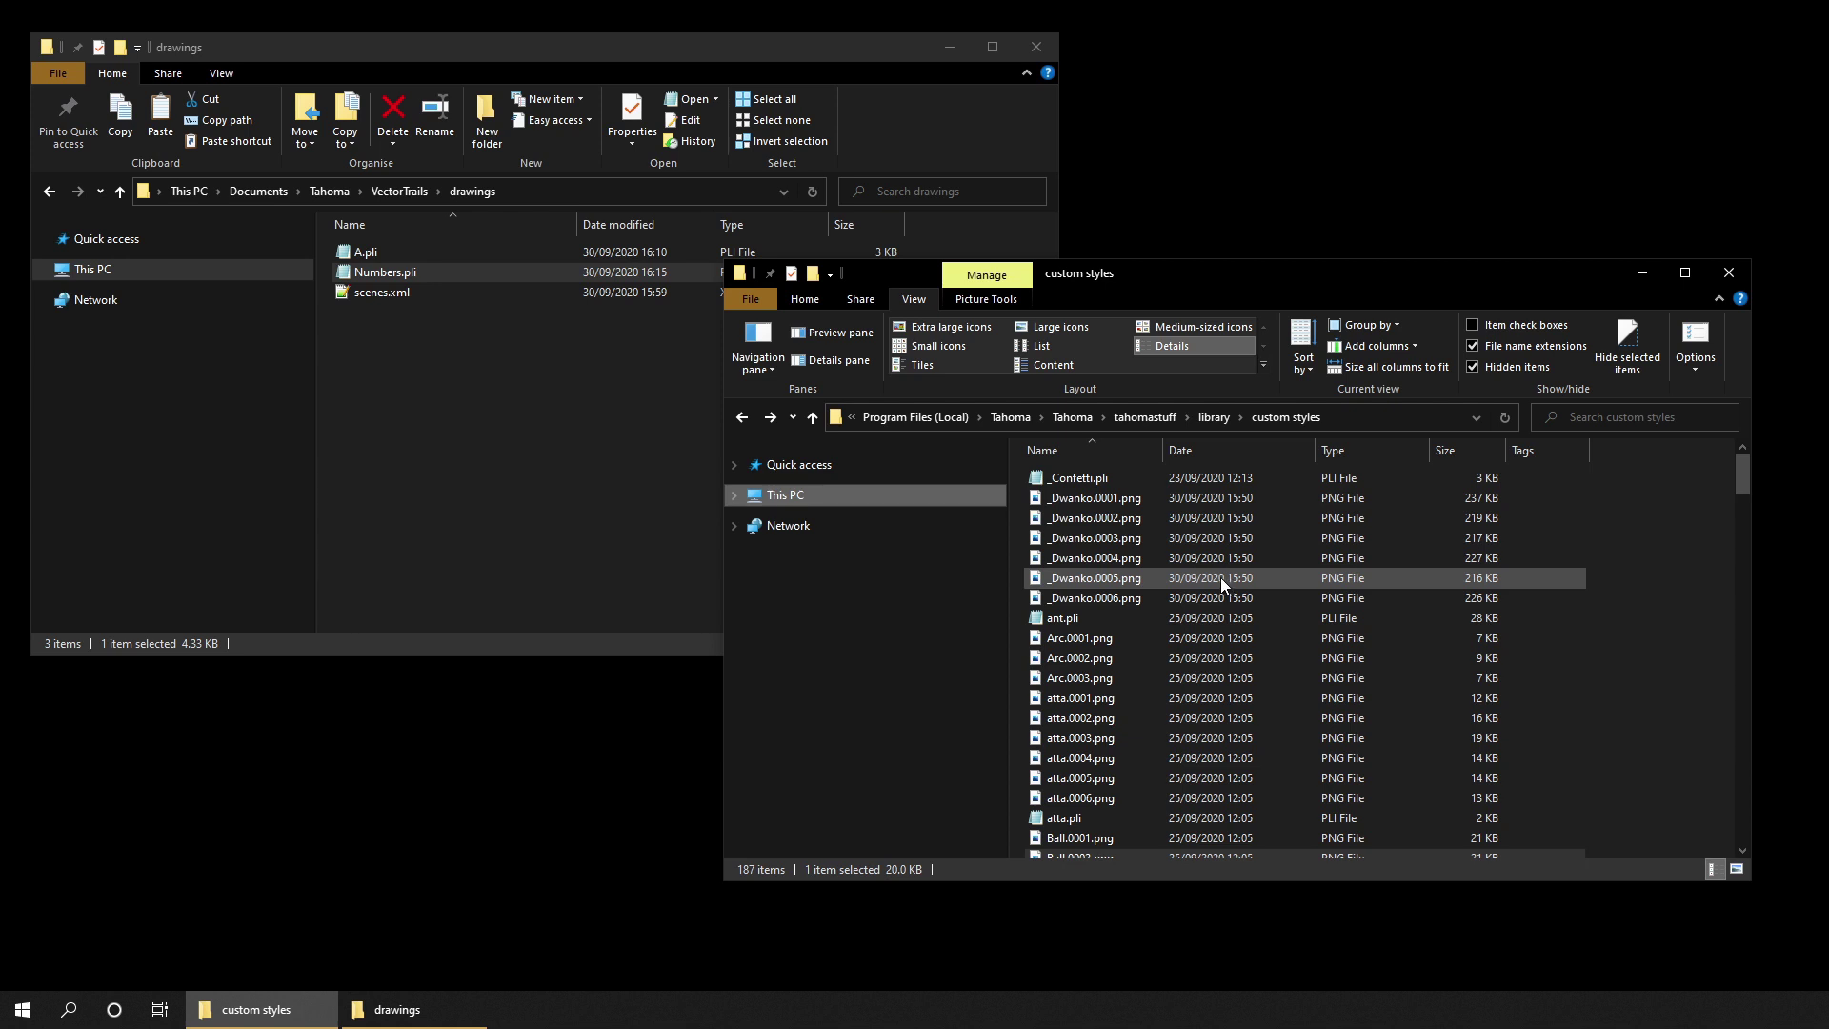
pyautogui.doubleClick(381, 270)
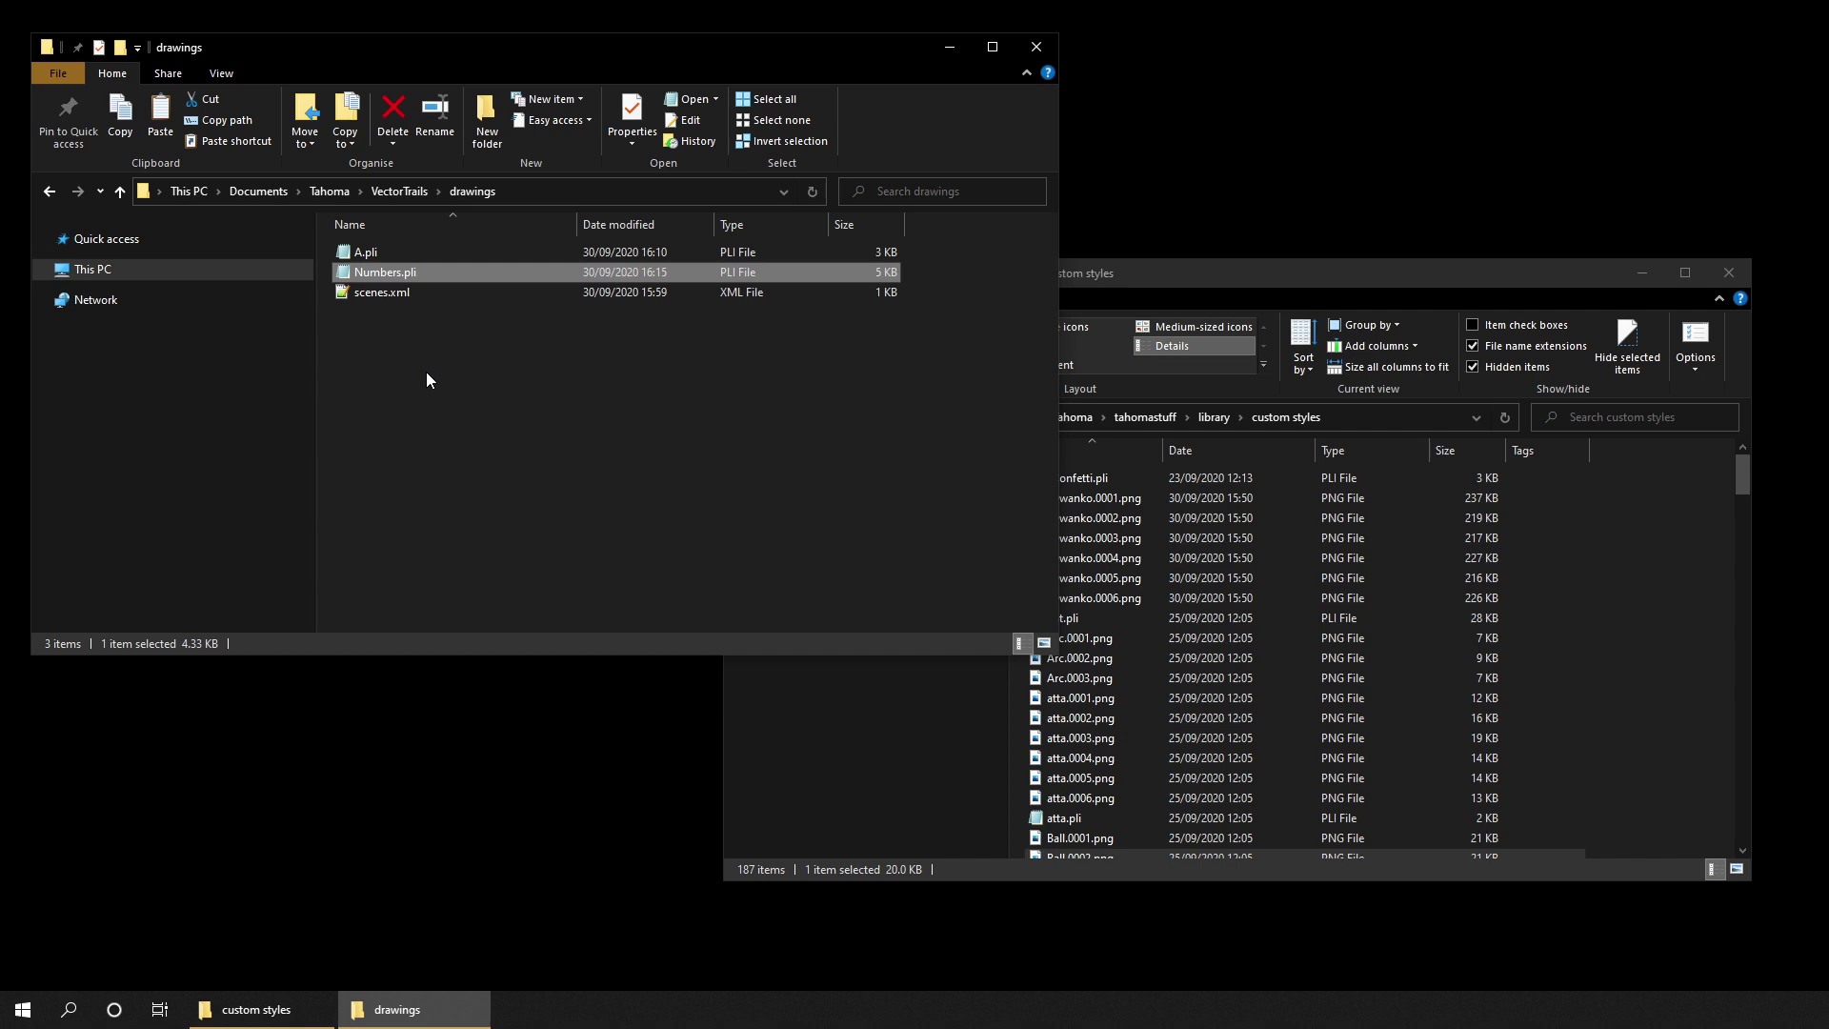
# Step: Rename Numbers.pli to _Numbers.pli and copy it into the custom styles folder
pyautogui.press('F2')
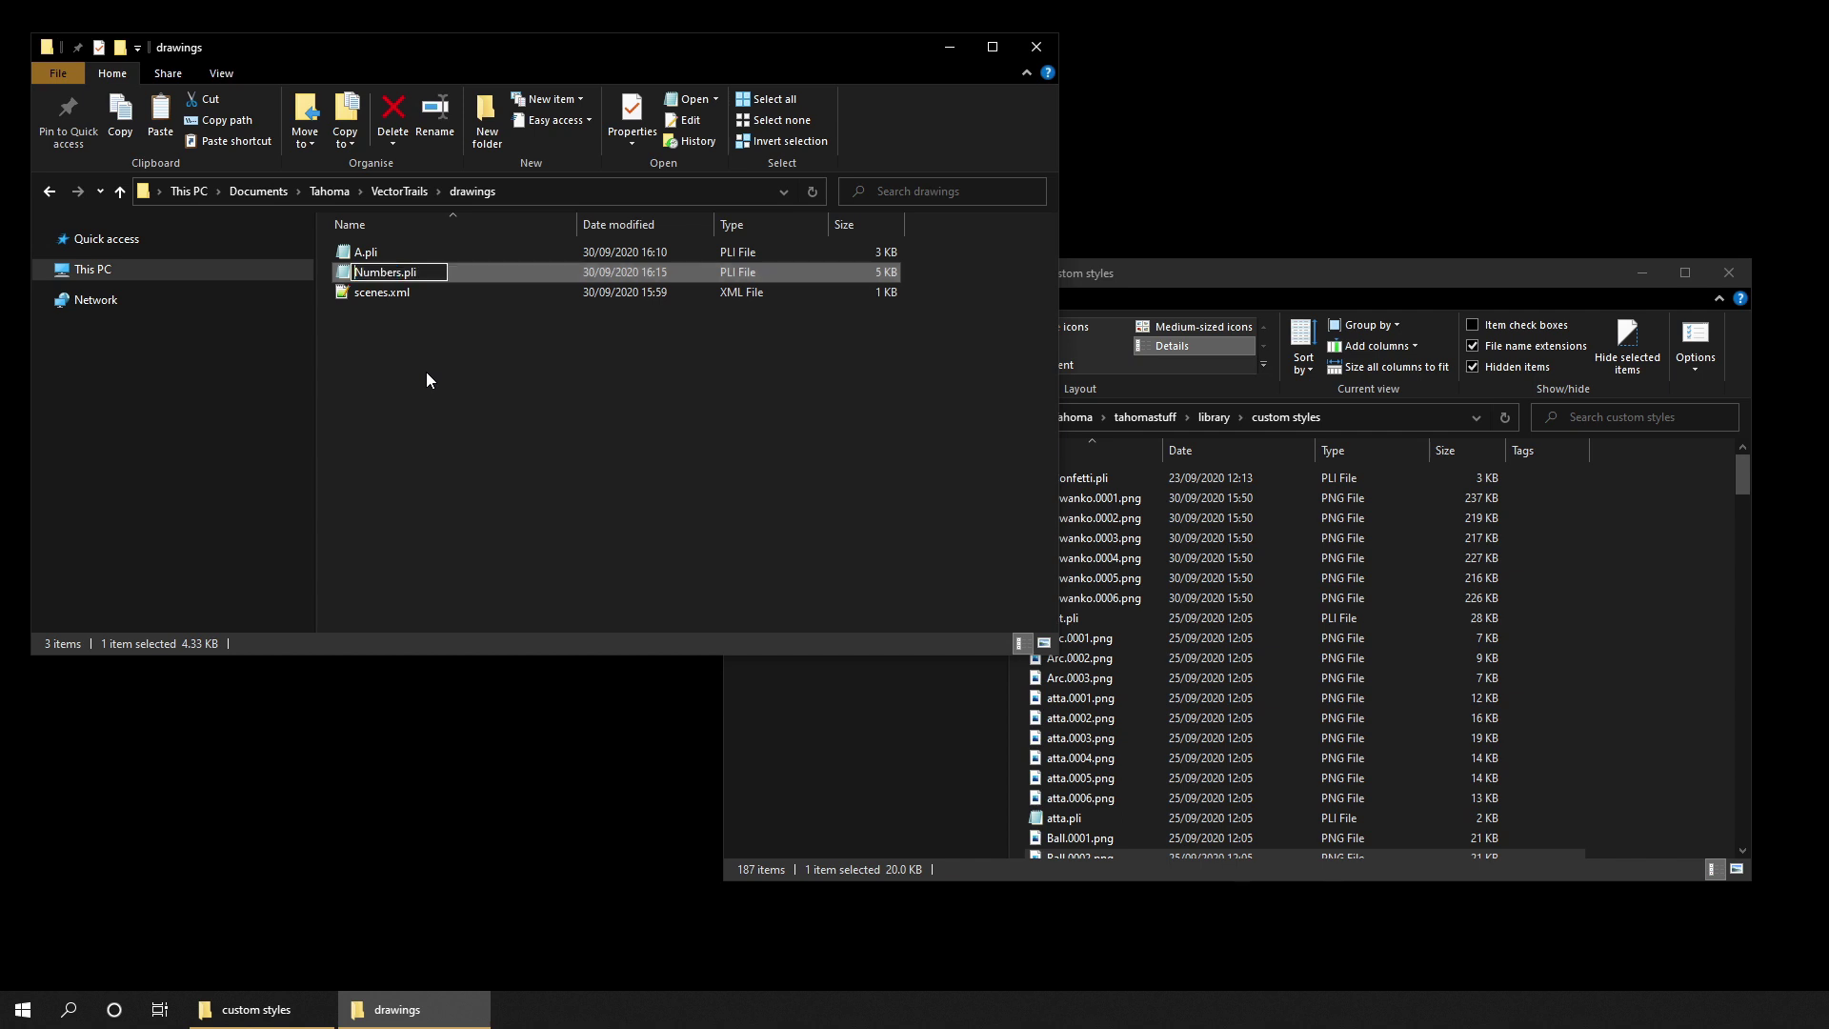
pyautogui.write('_')
pyautogui.press('Return')
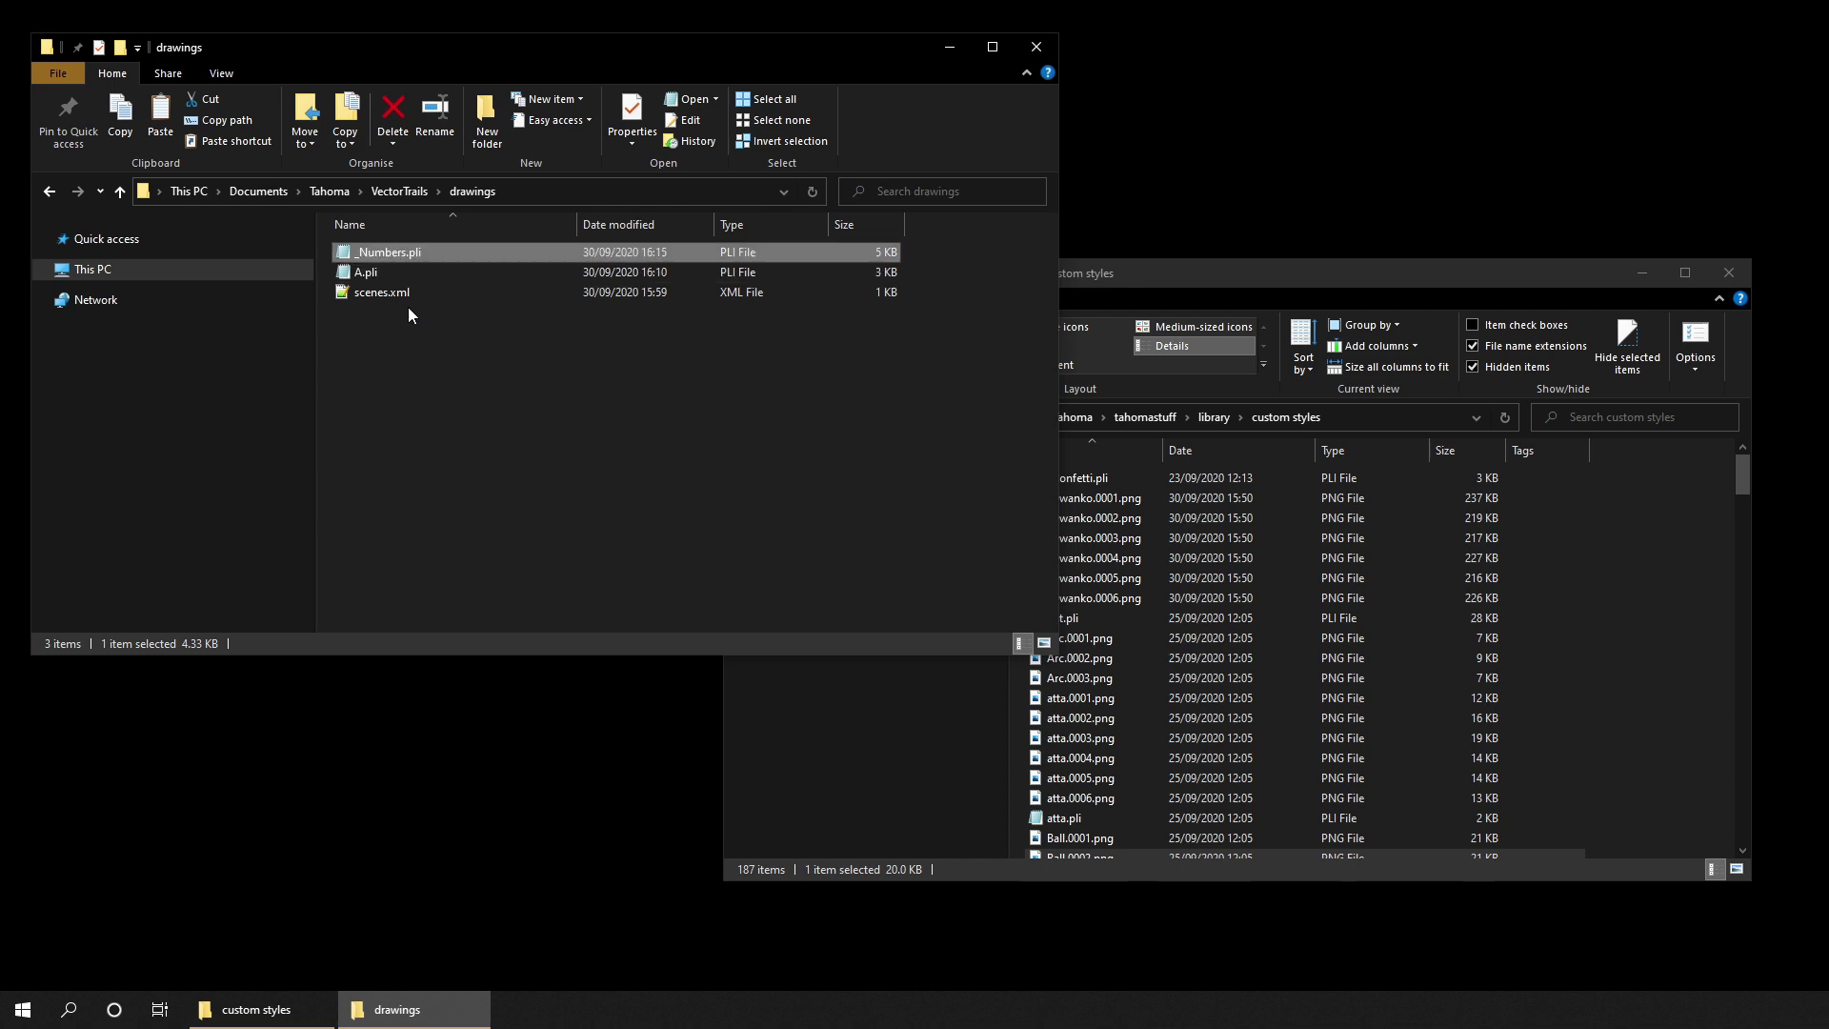
pyautogui.moveTo(404, 250); pyautogui.dragTo(1329, 657)
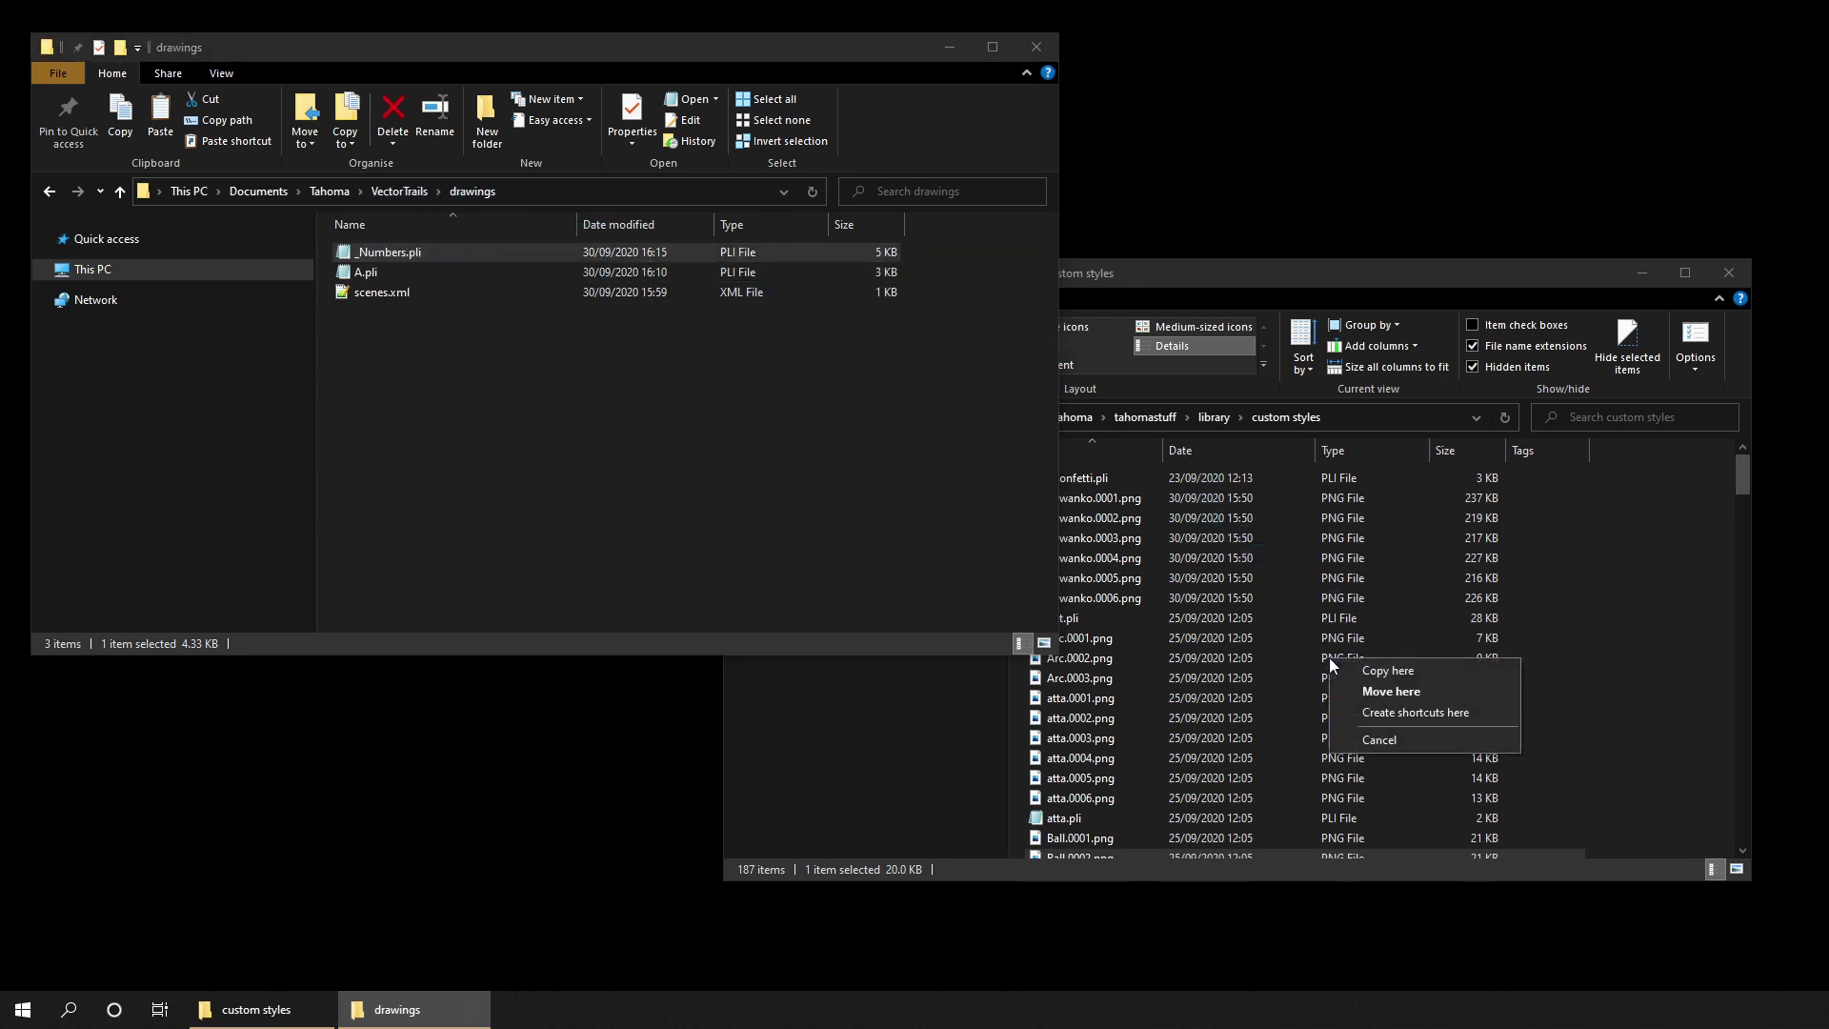
pyautogui.click(1419, 672)
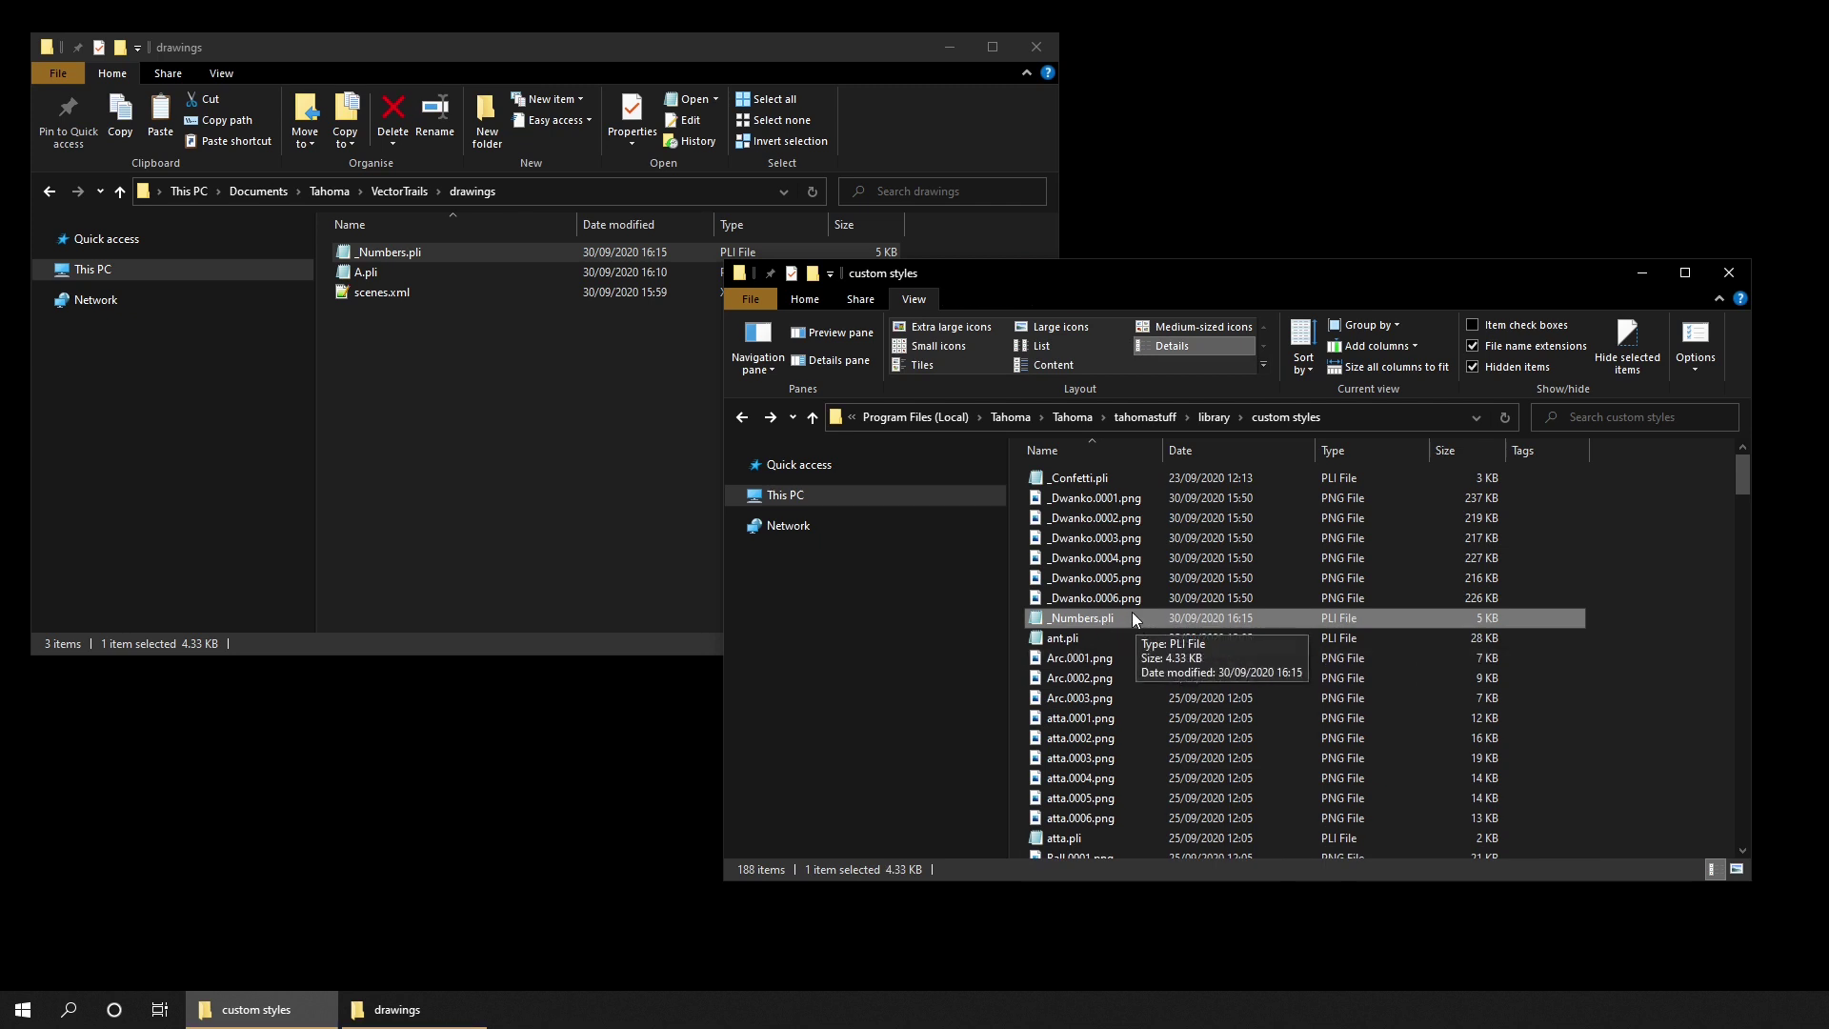
# Step: Show custom styles as maximized large icons and preview the six _Dwanko dog-run images
pyautogui.click(1088, 326)
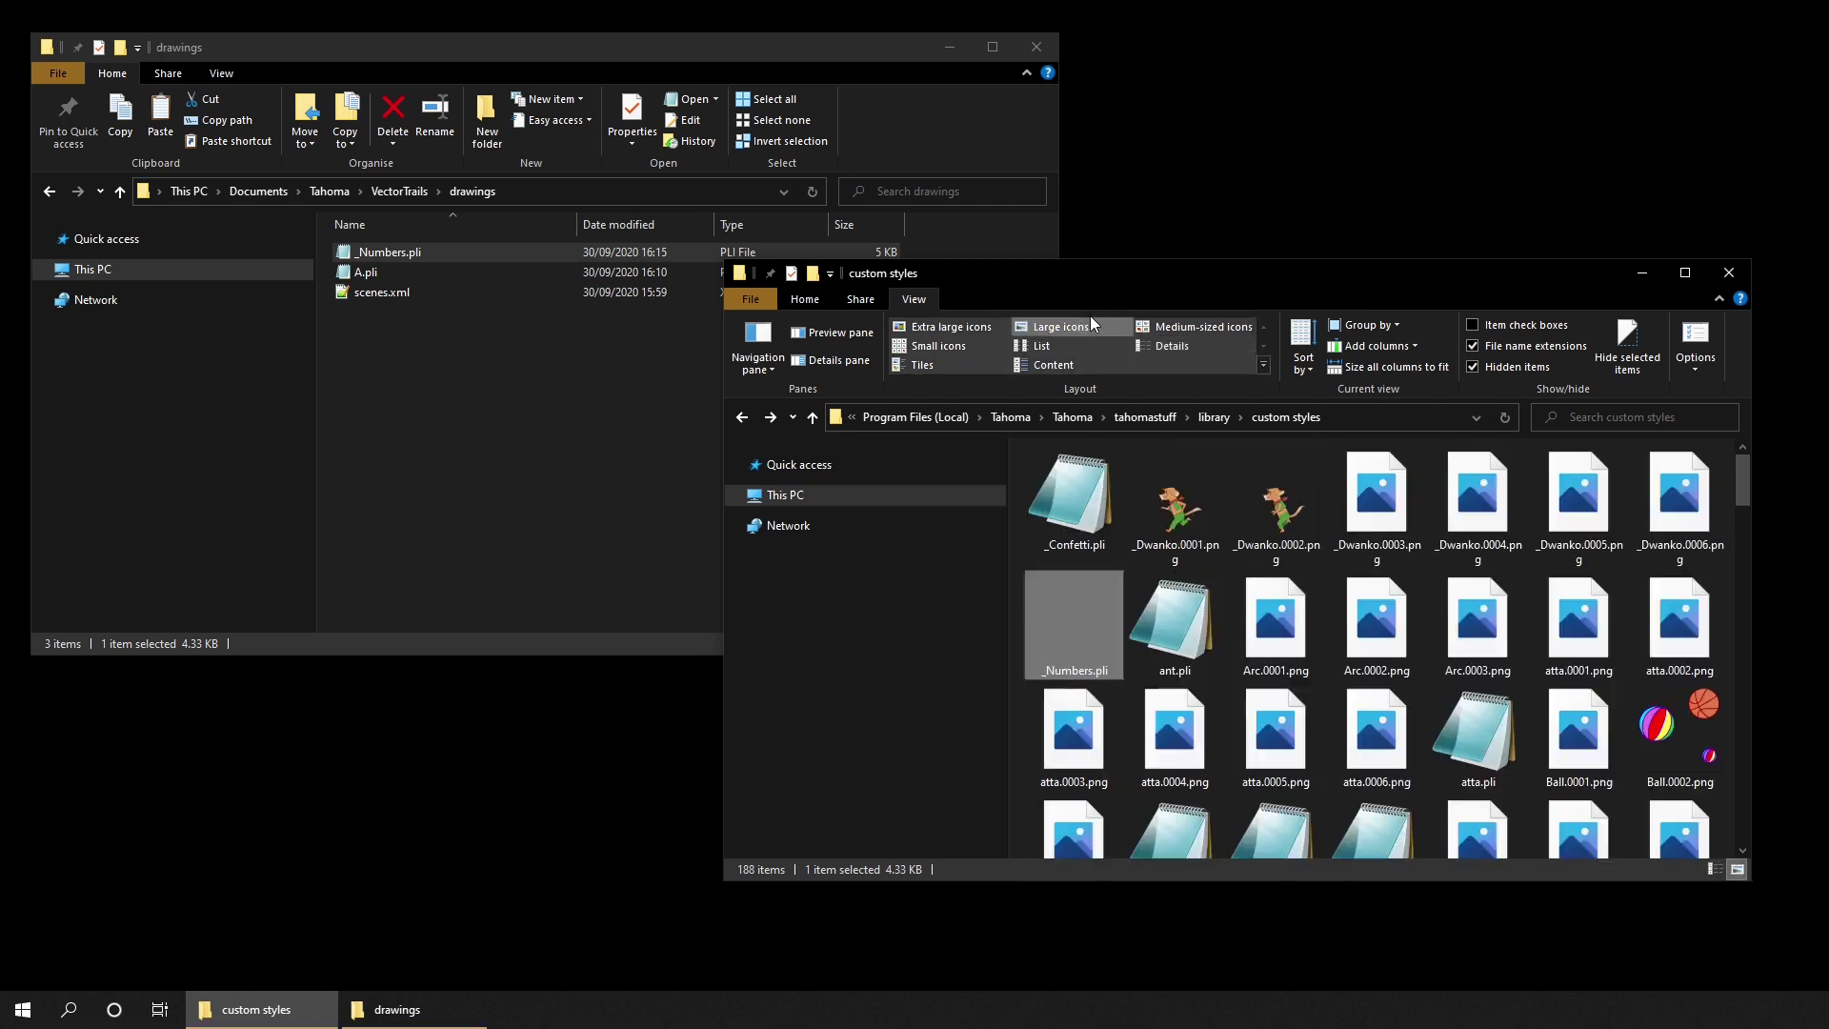
pyautogui.click(1685, 275)
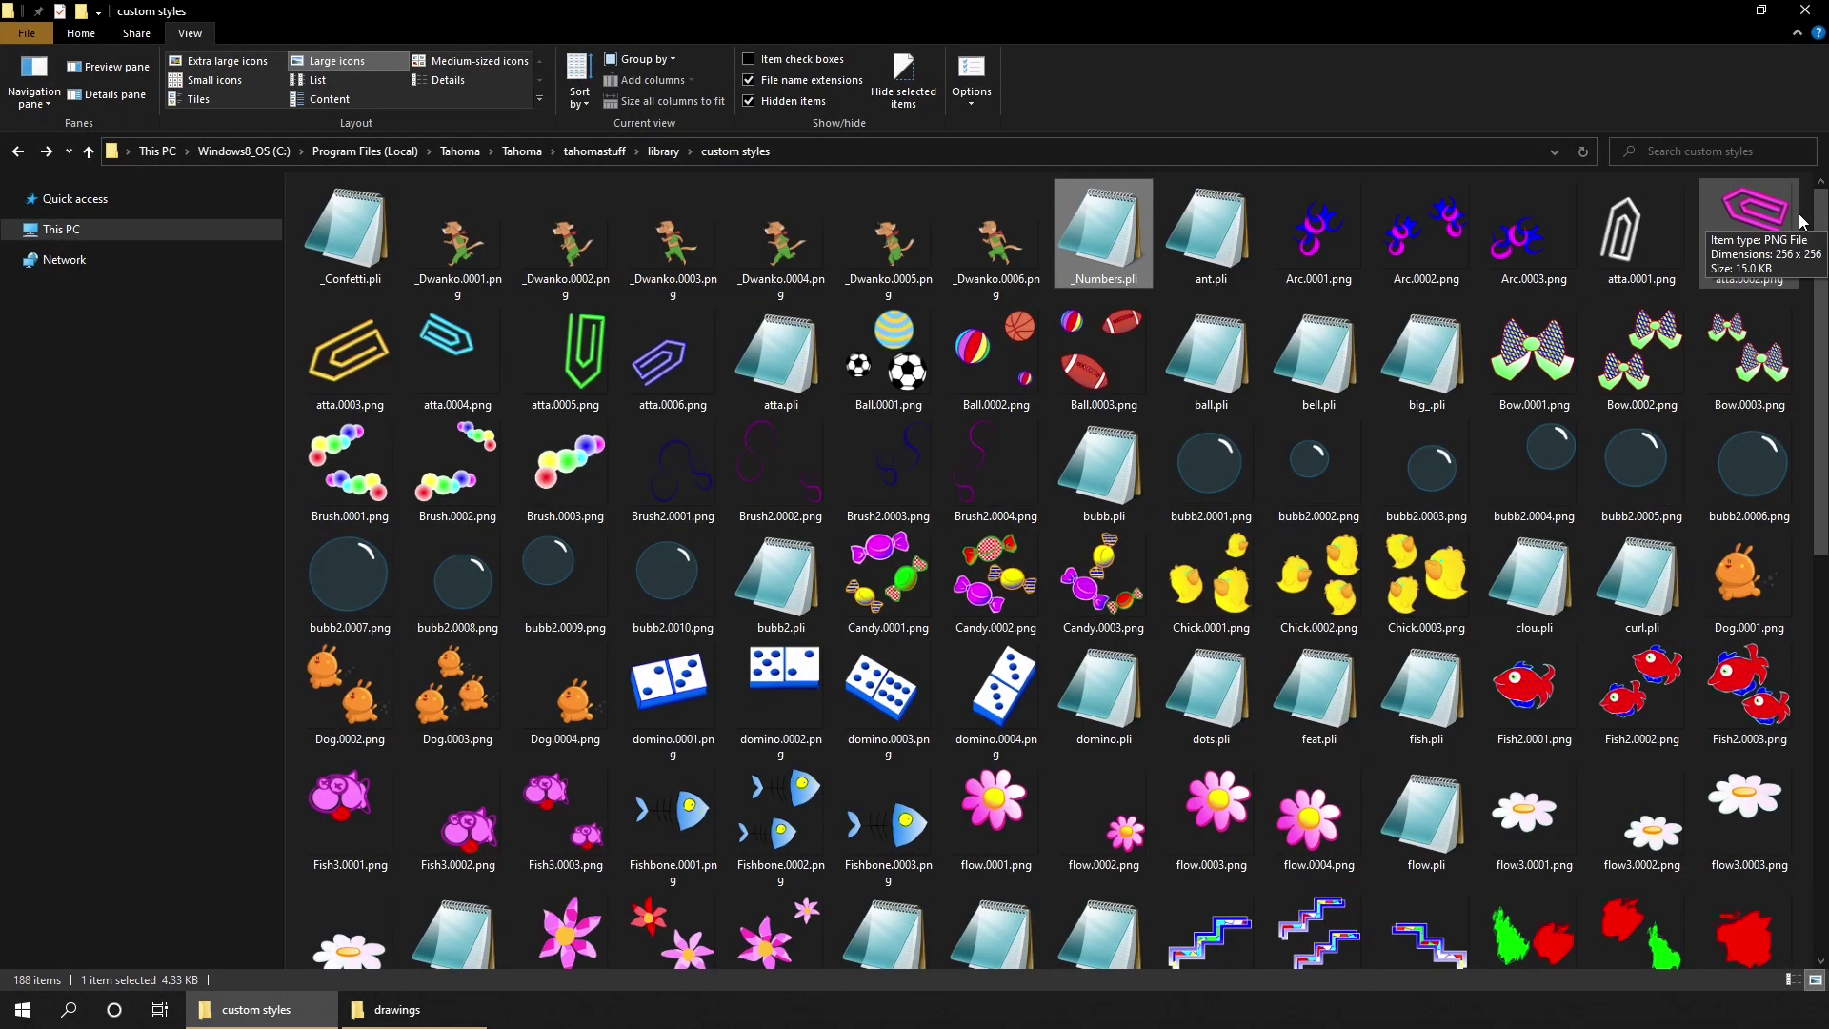
pyautogui.click(467, 247)
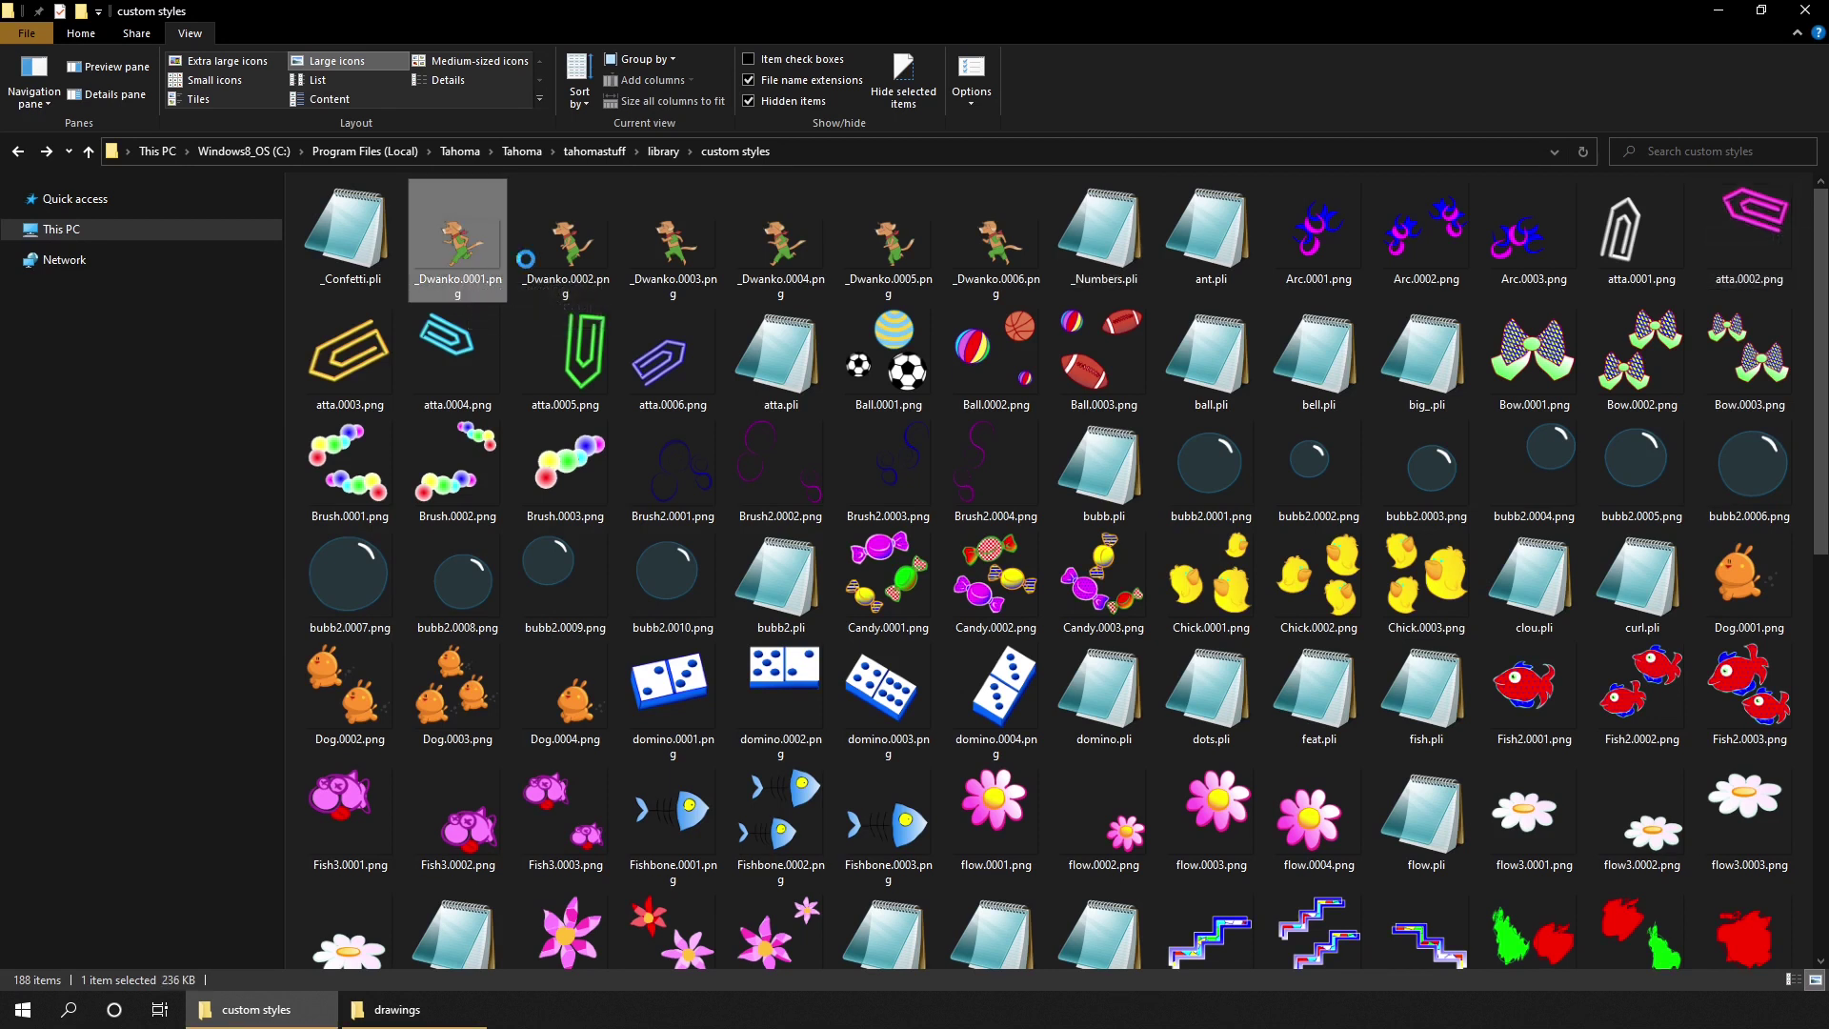
pyautogui.click(572, 248)
pyautogui.click(688, 262)
pyautogui.click(782, 257)
pyautogui.click(892, 259)
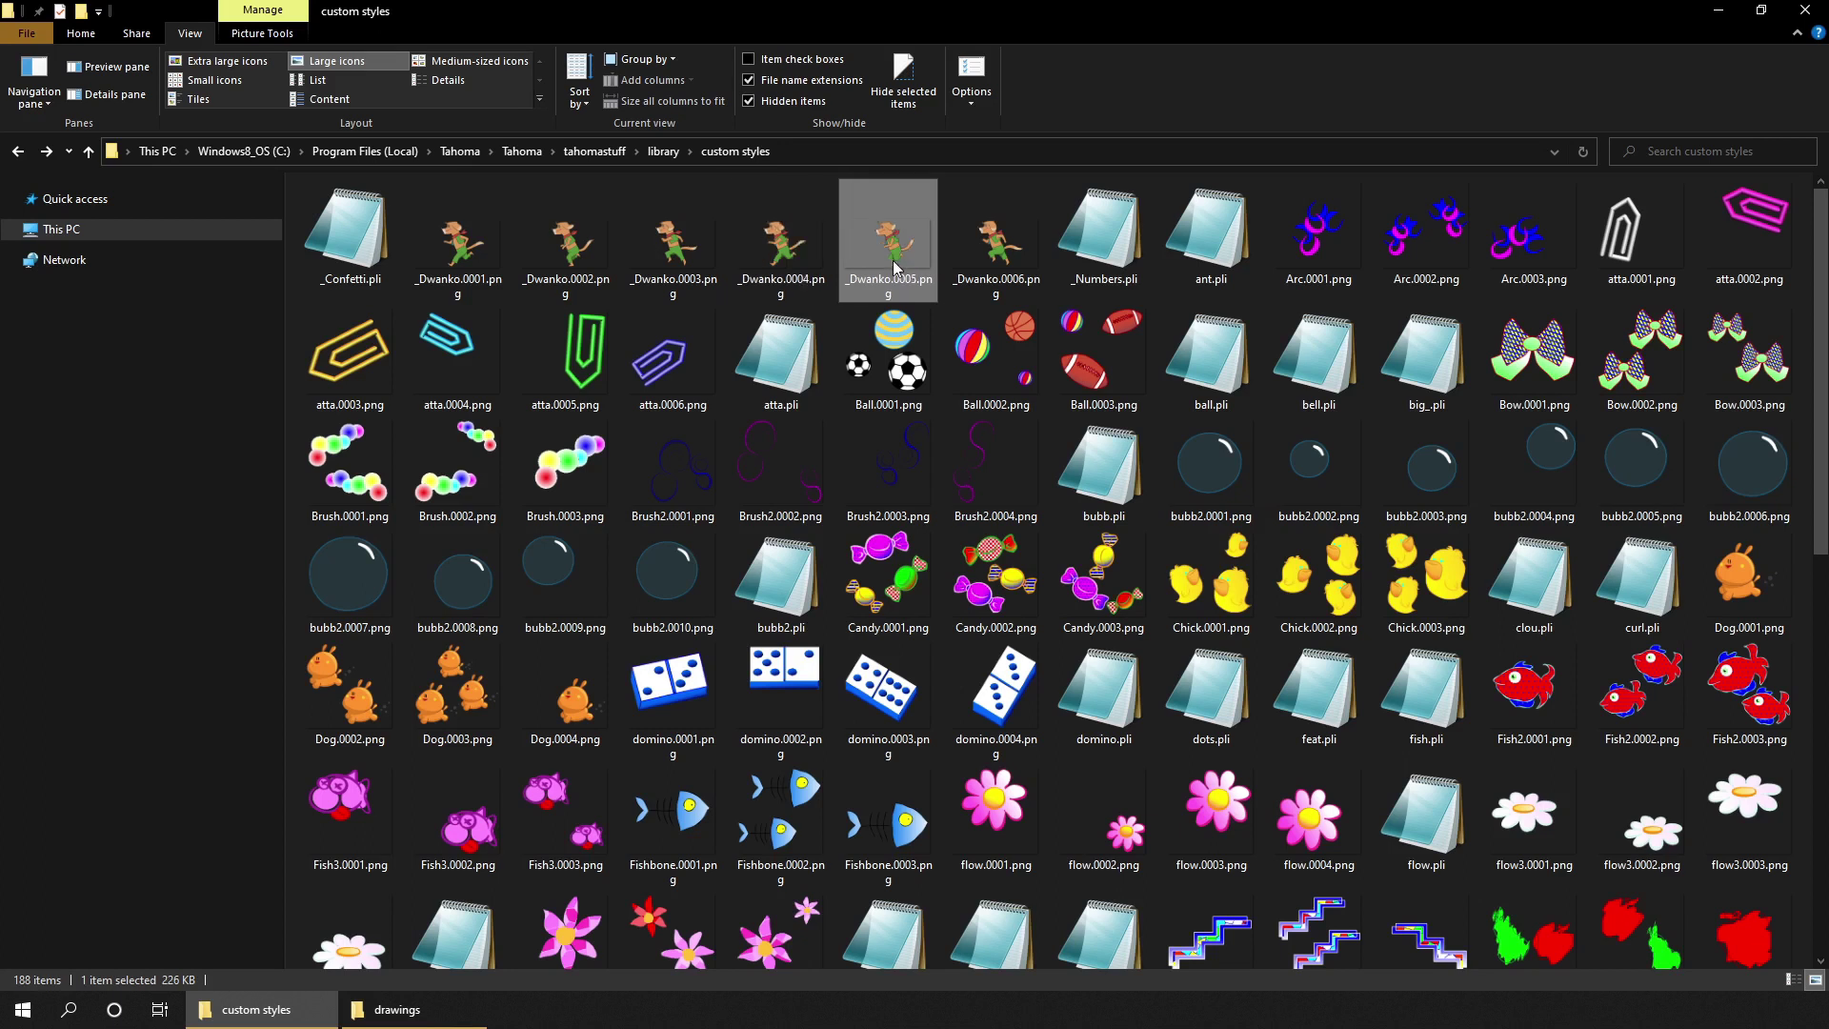
pyautogui.click(987, 252)
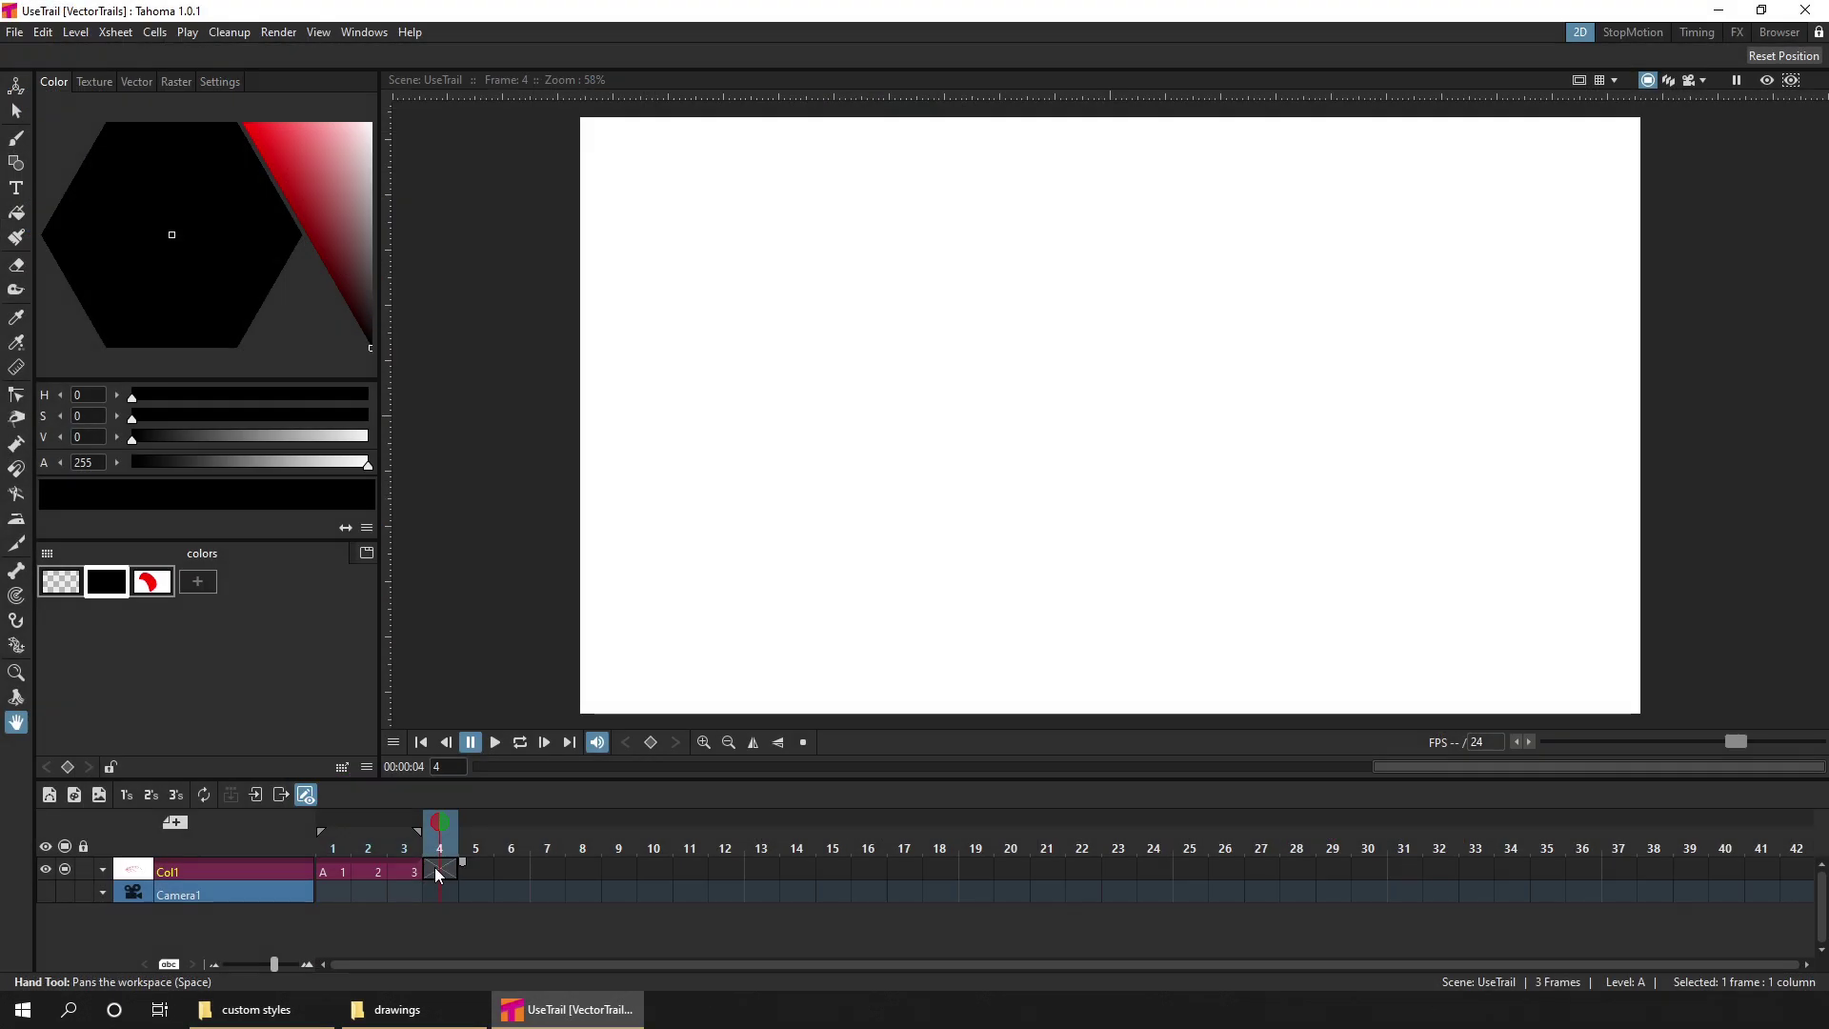
# Step: Add the _Numbers trail style and paint a number line and a looping S-curve
pyautogui.click(136, 83)
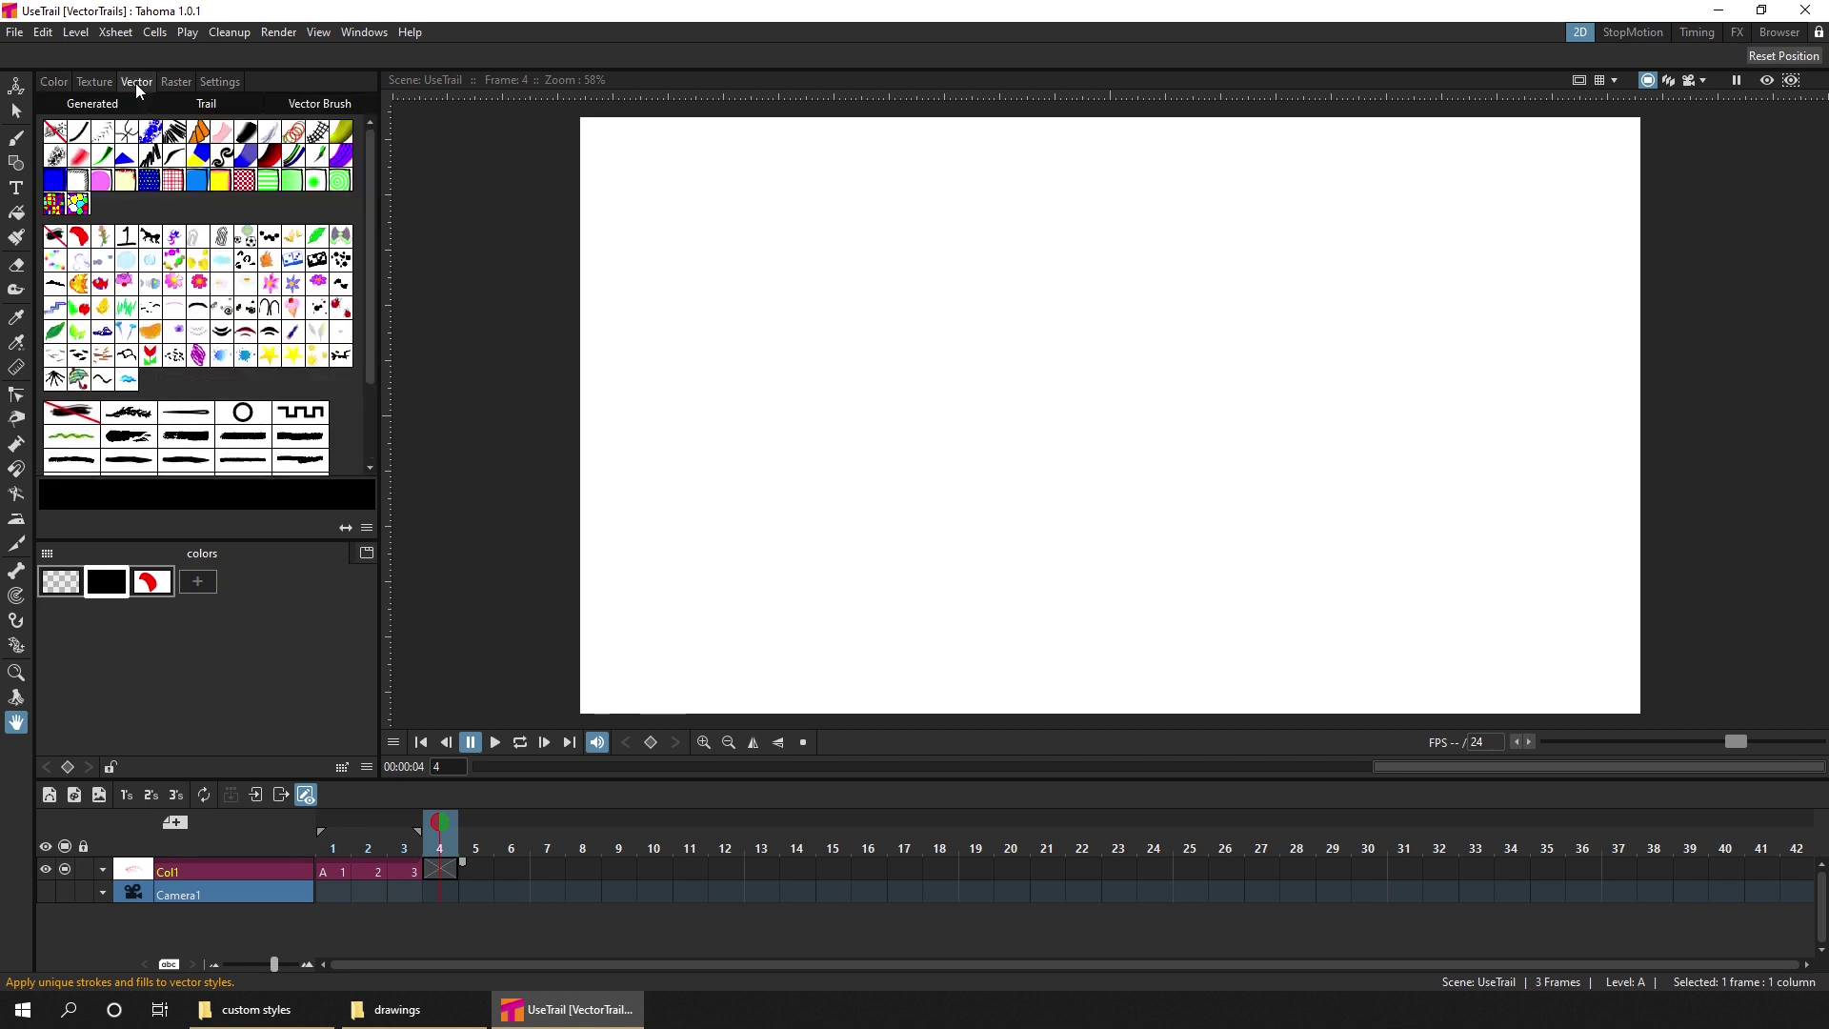
pyautogui.click(128, 238)
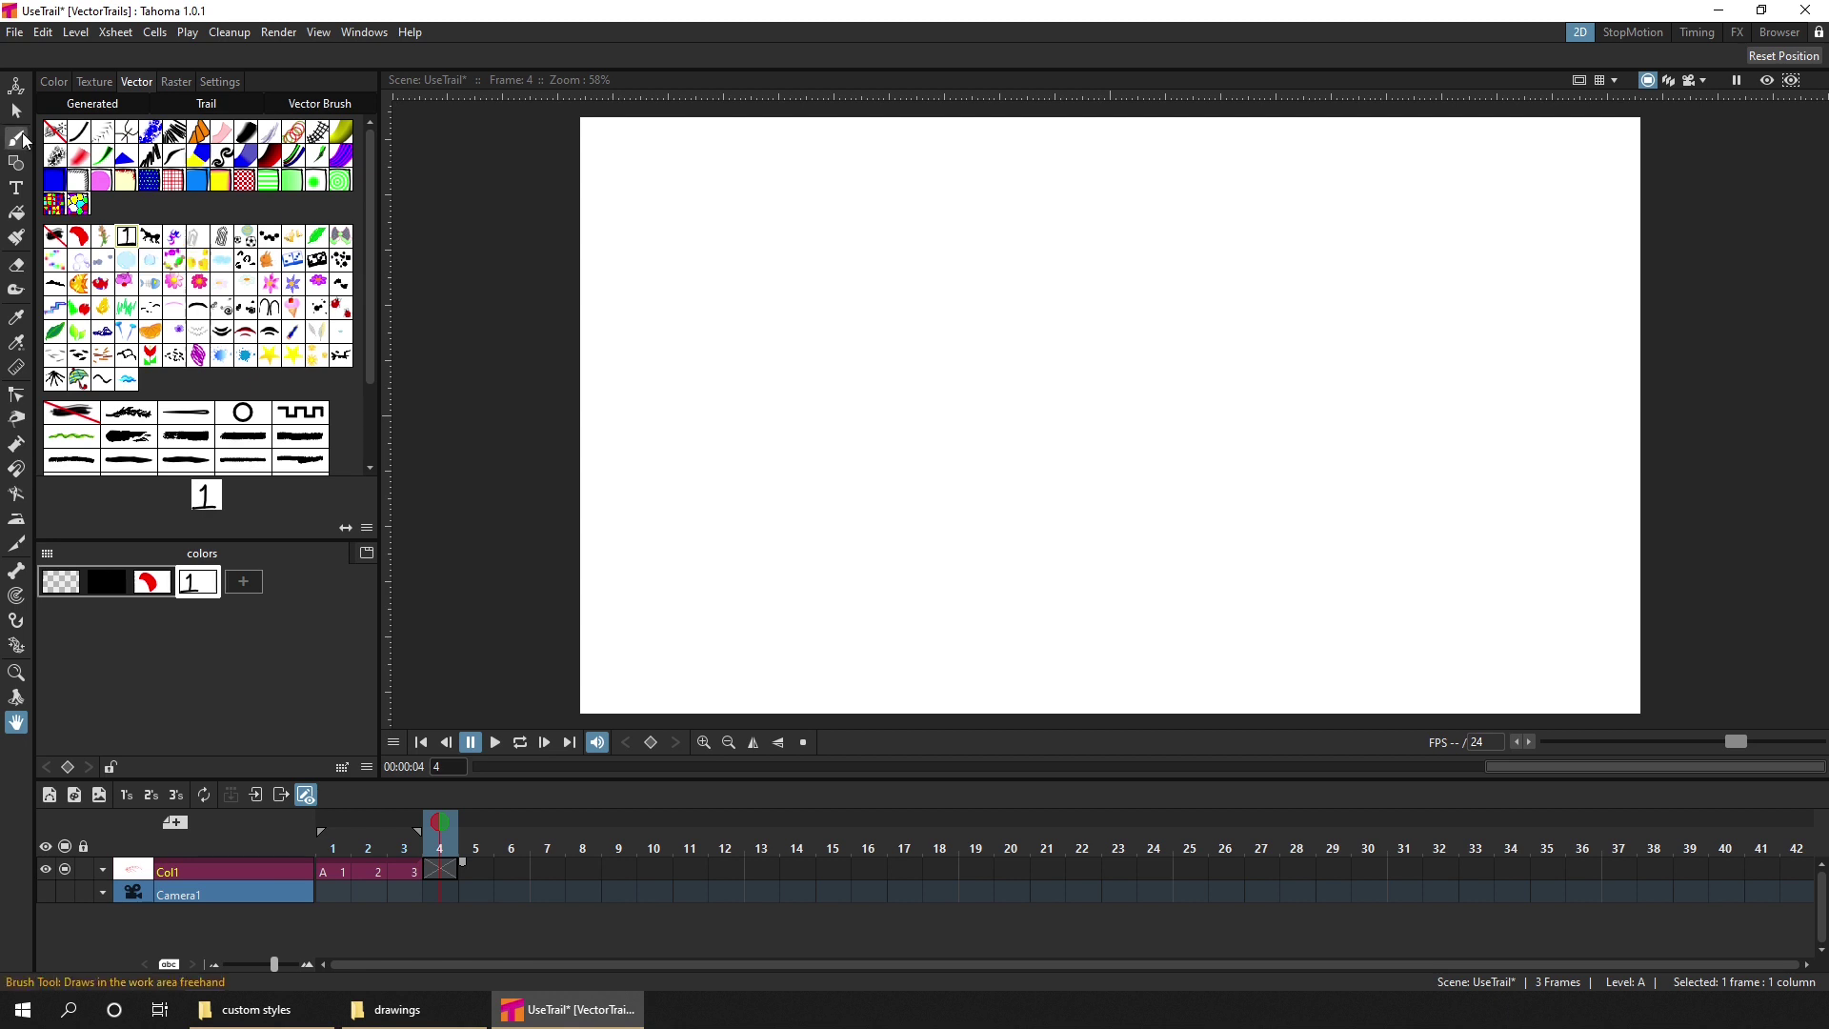
pyautogui.click(18, 139)
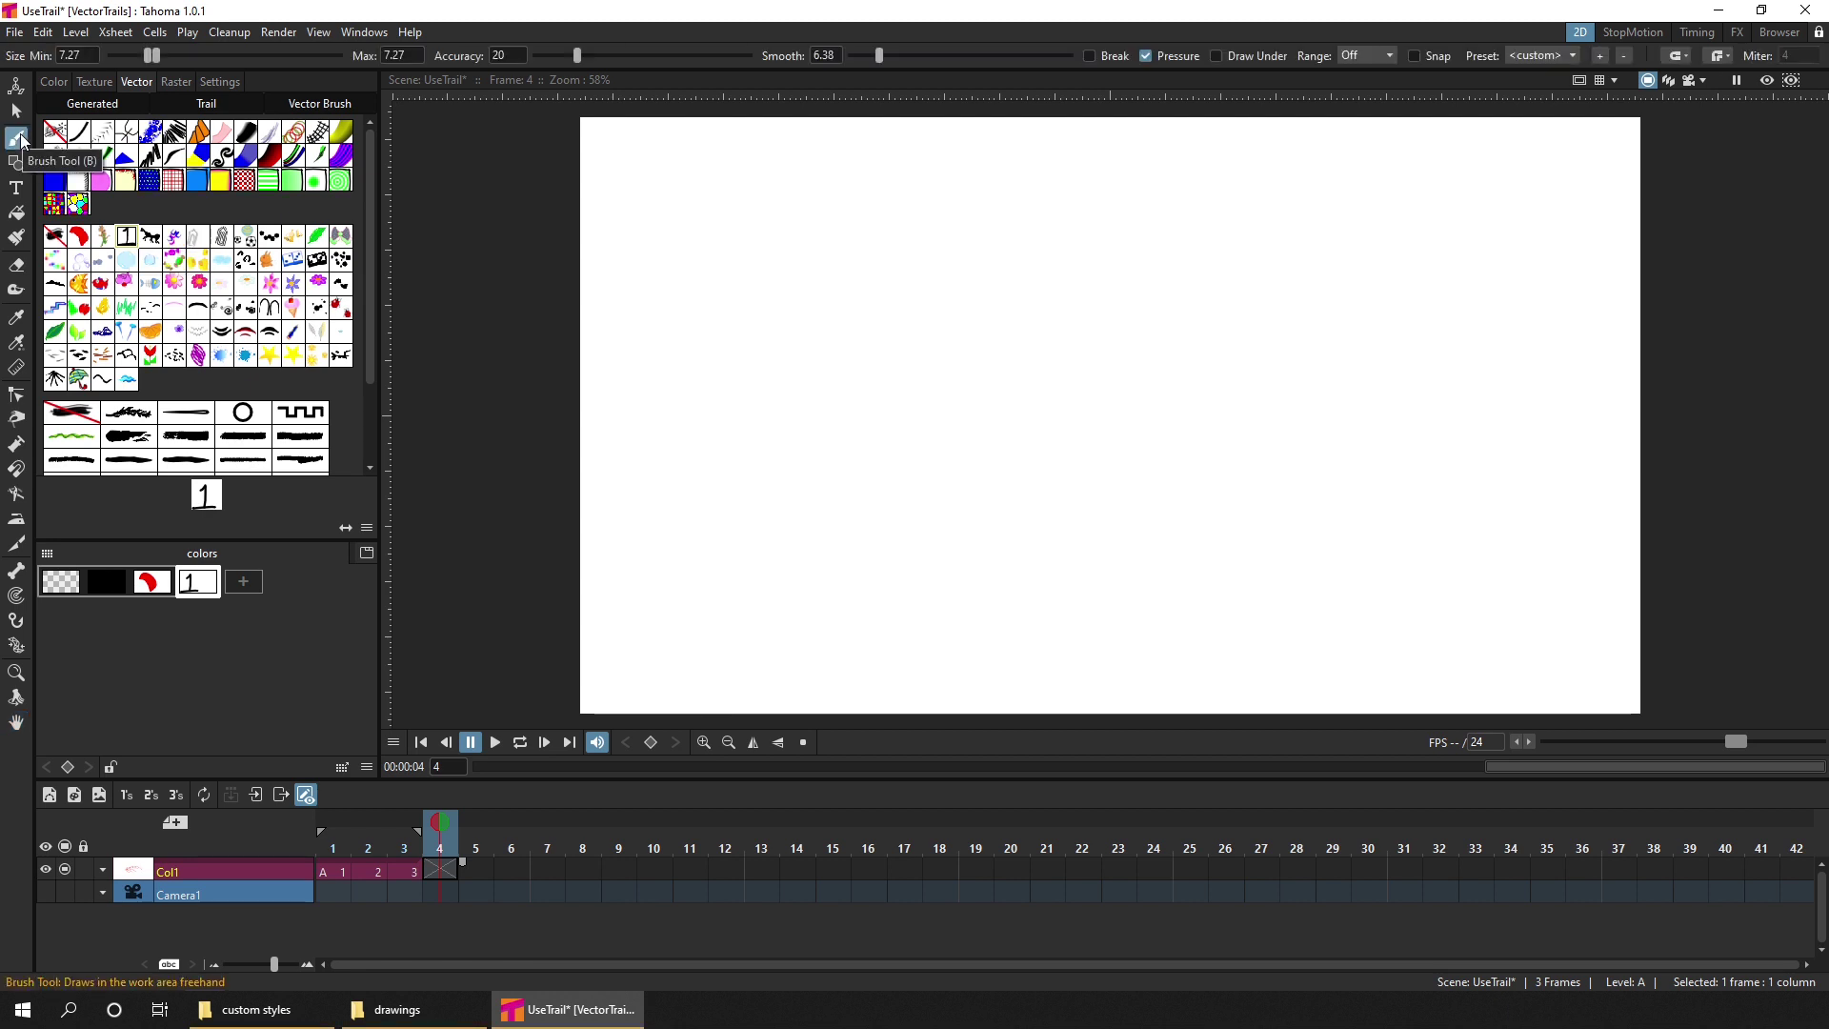
pyautogui.moveTo(617, 172); pyautogui.dragTo(1161, 165)
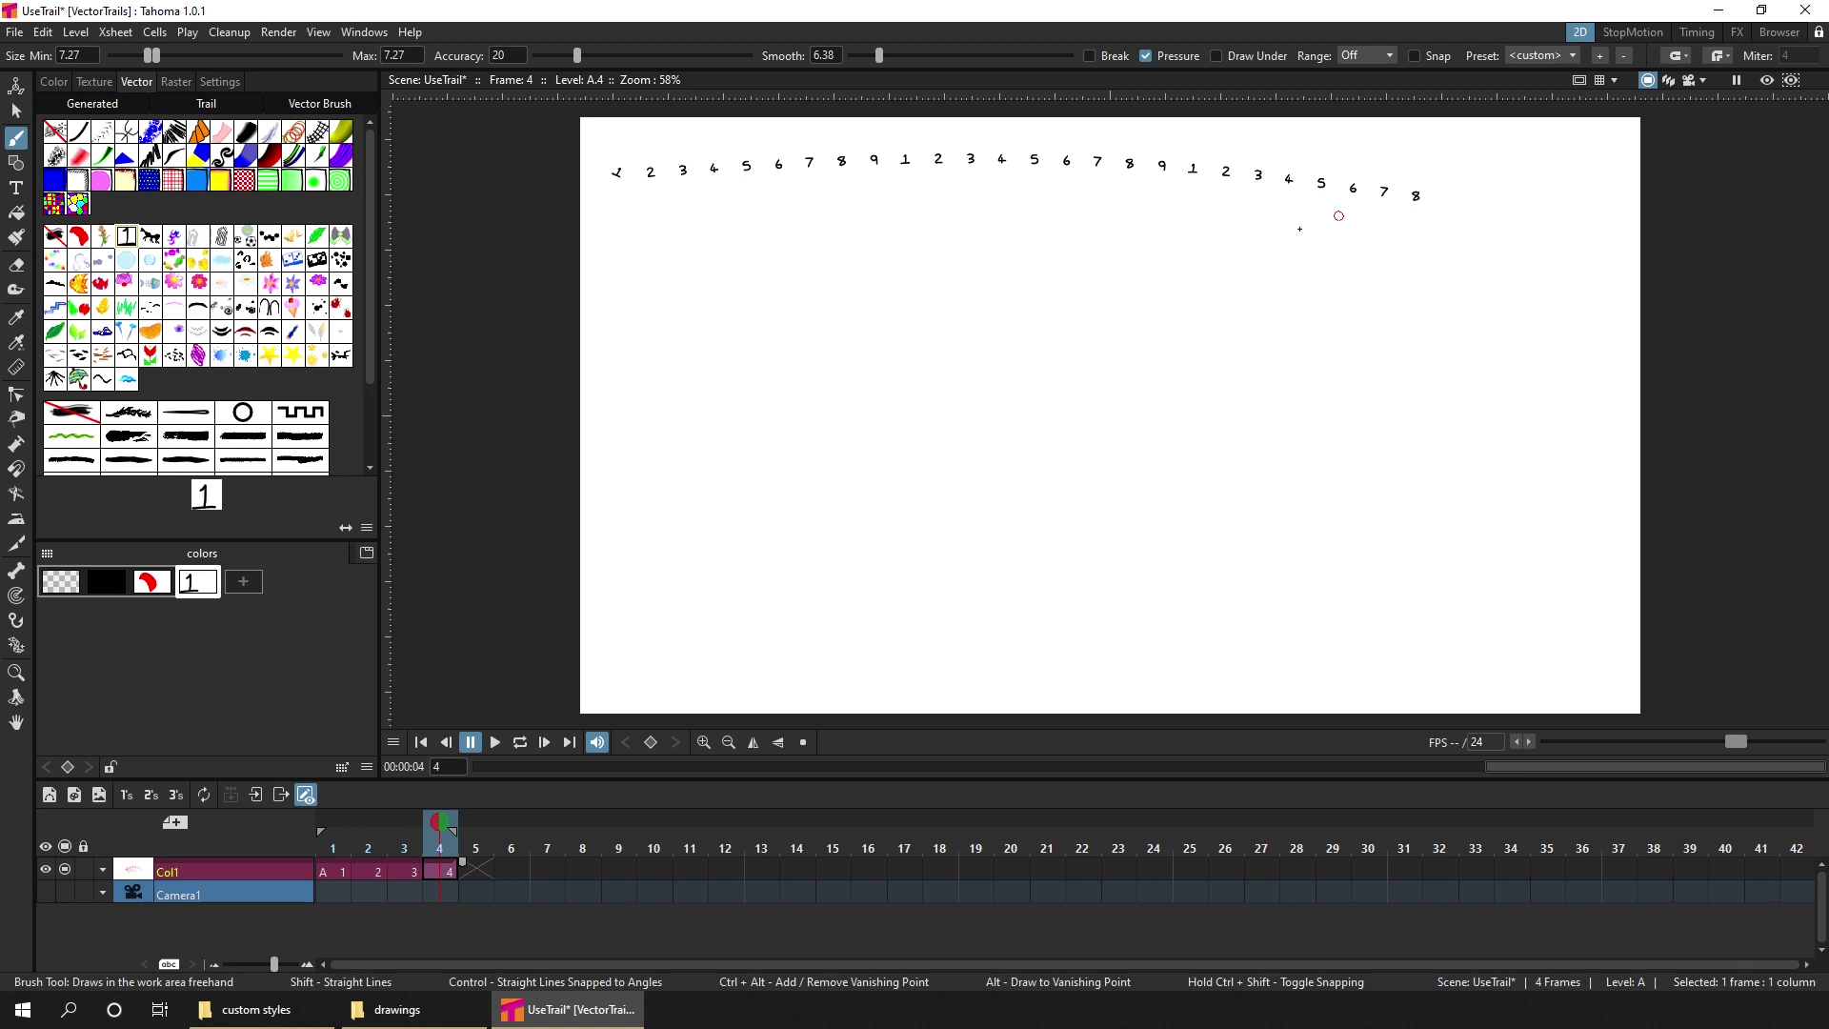
pyautogui.moveTo(615, 239)
pyautogui.mouseDown()
pyautogui.moveTo(773, 221)
pyautogui.moveTo(1058, 260)
pyautogui.moveTo(975, 341)
pyautogui.moveTo(690, 306)
pyautogui.moveTo(676, 462)
pyautogui.moveTo(981, 422)
pyautogui.moveTo(941, 555)
pyautogui.moveTo(680, 561)
pyautogui.moveTo(789, 664)
pyautogui.moveTo(934, 662)
pyautogui.mouseUp()
# Step: Draw a circle ring of number glyphs on the right and save the scene
pyautogui.click(16, 163)
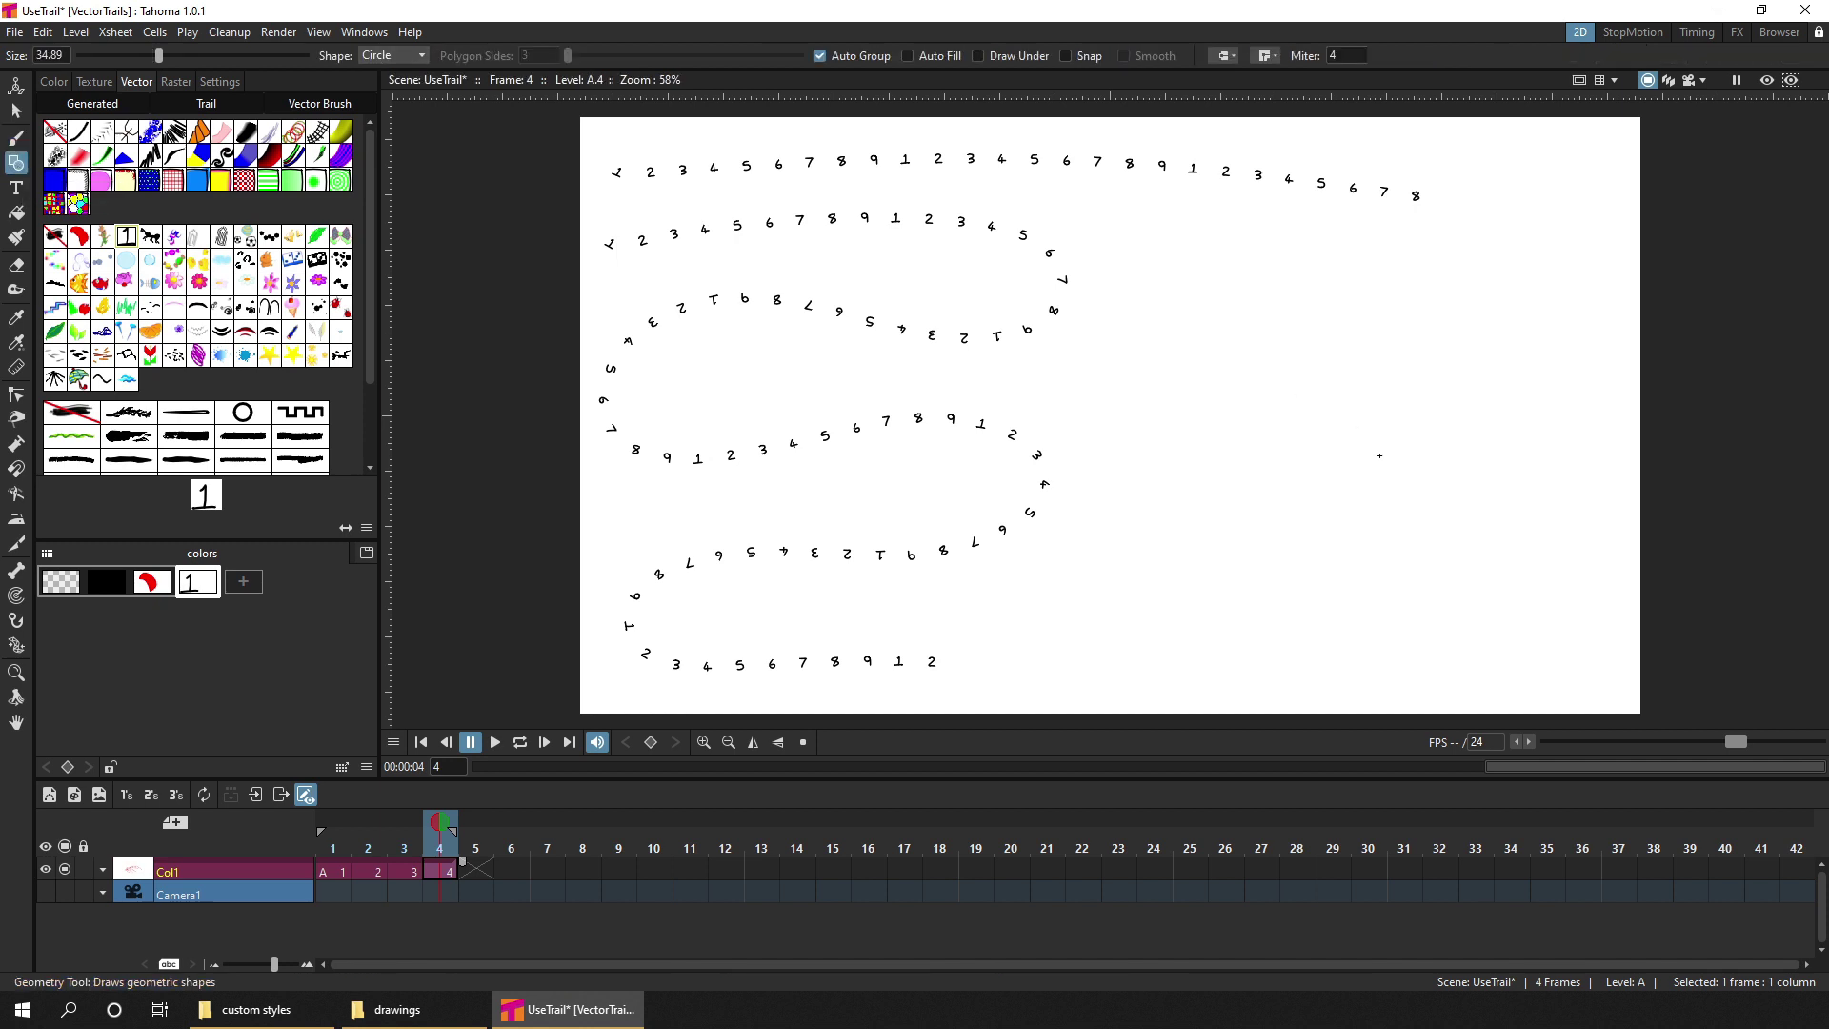
pyautogui.moveTo(1389, 460); pyautogui.dragTo(1500, 374)
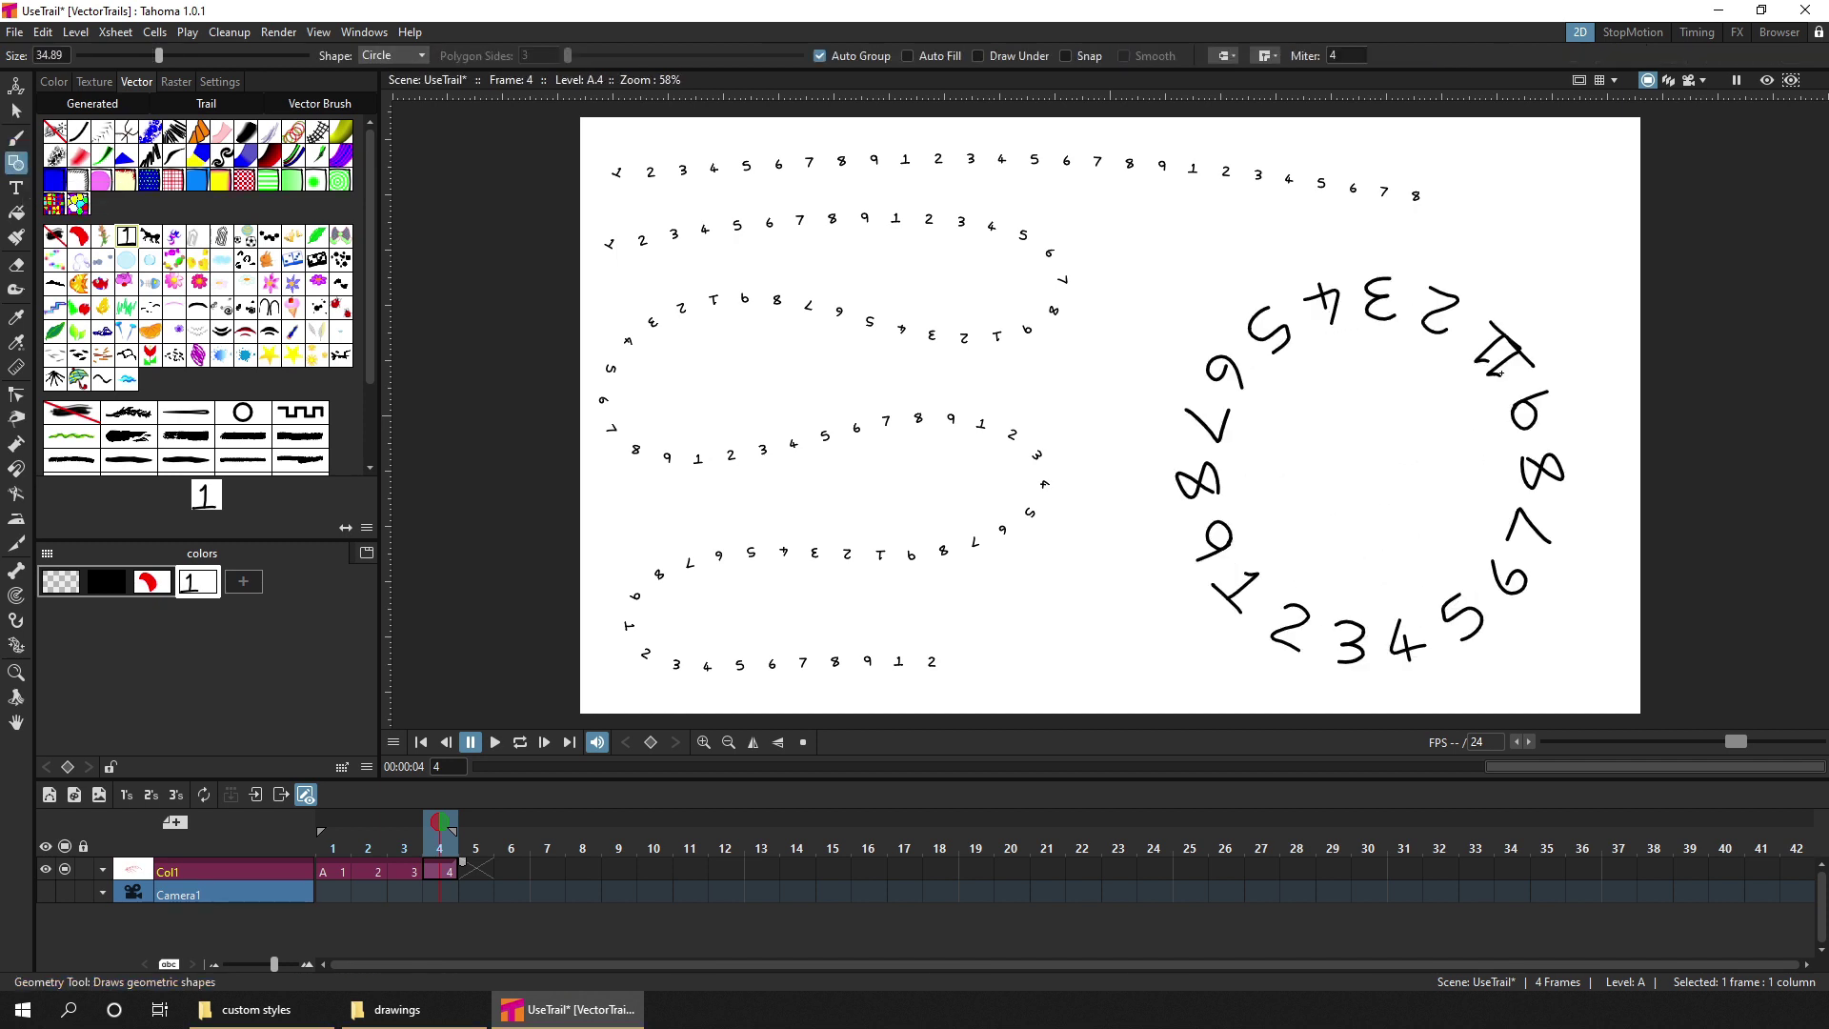
pyautogui.hotkey('ctrl', 's')
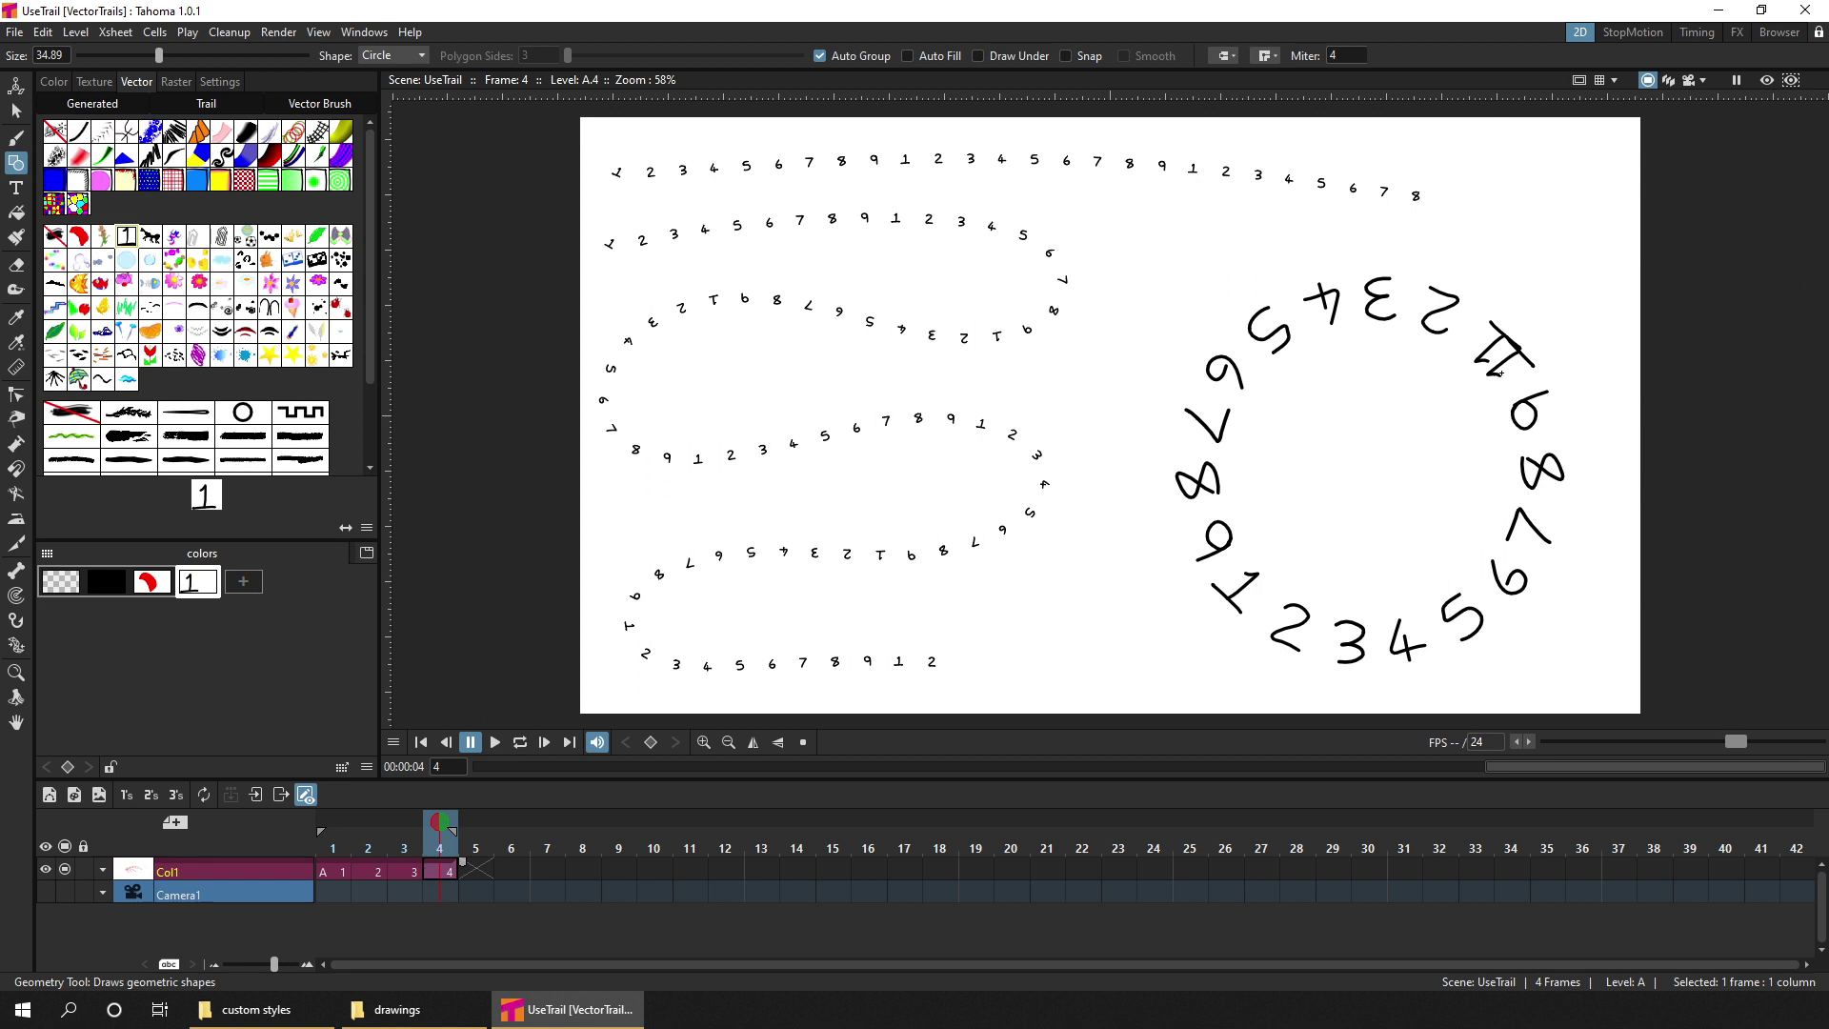
# Step: Reopen the recent FromRasterImages.tnz scene and scrub through the six _Dwanko running-dog frames
pyautogui.click(14, 31)
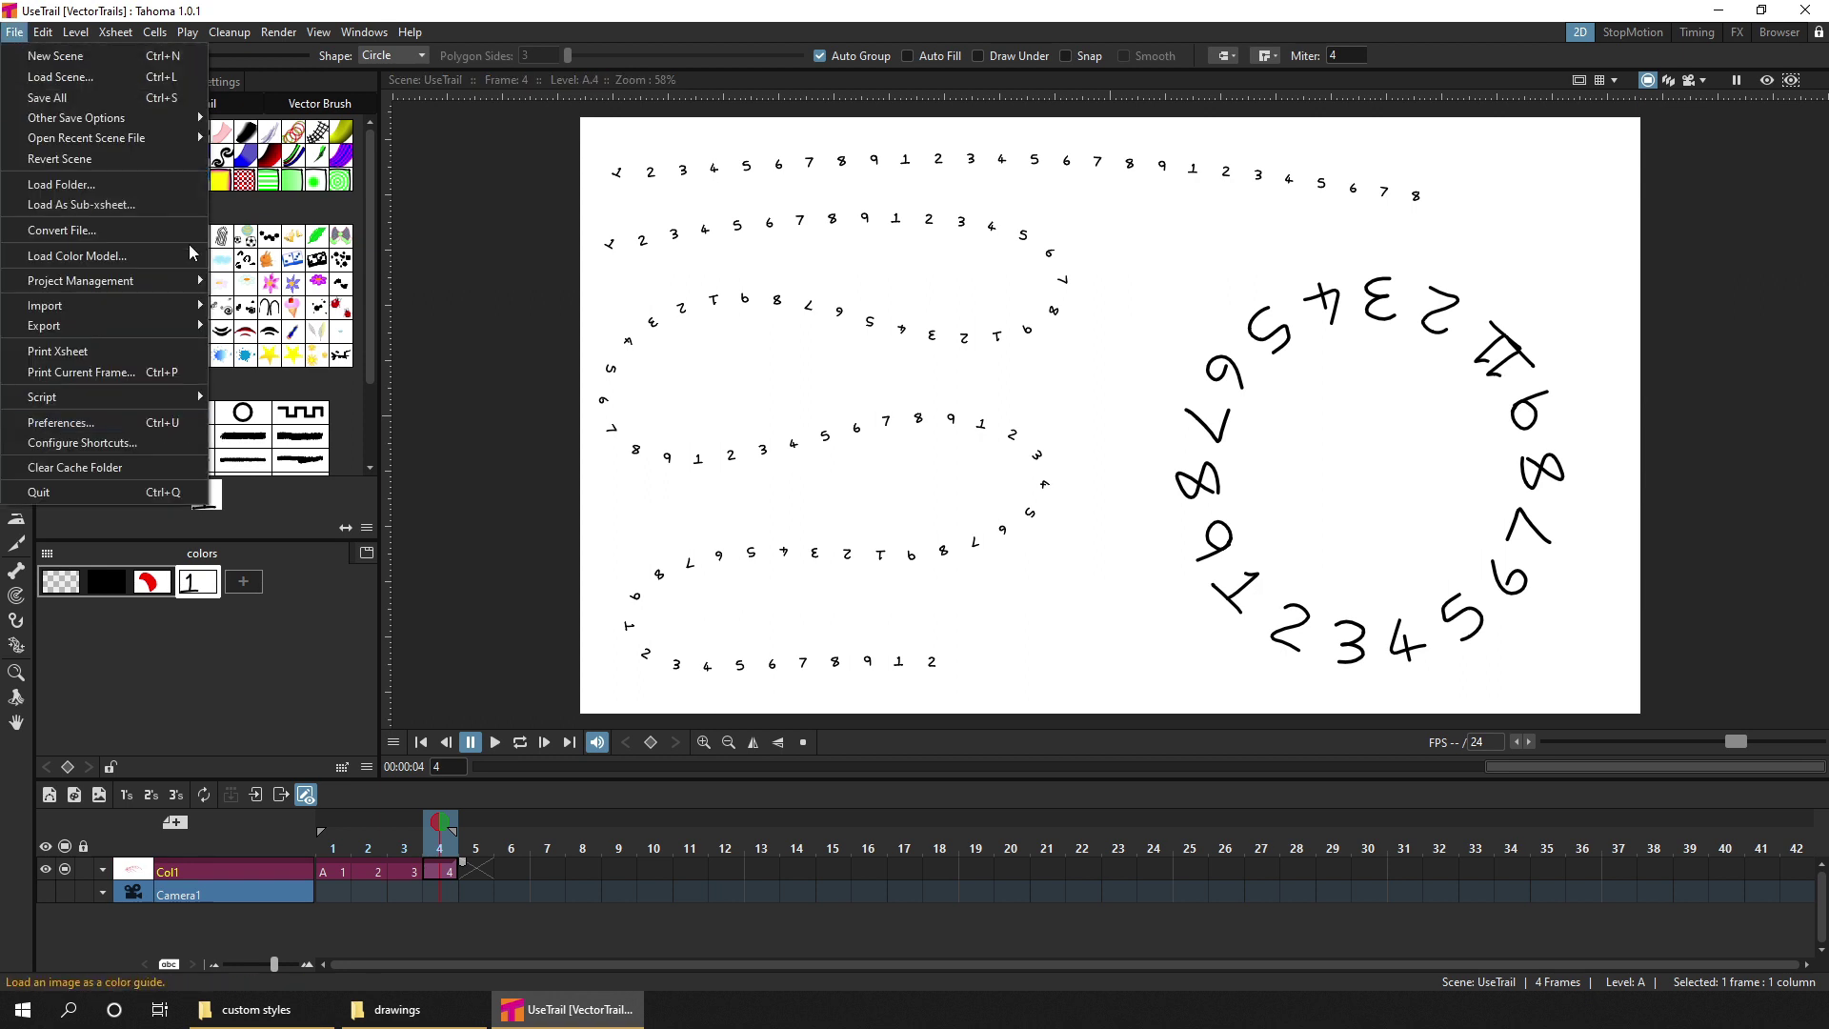
pyautogui.moveTo(190, 139)
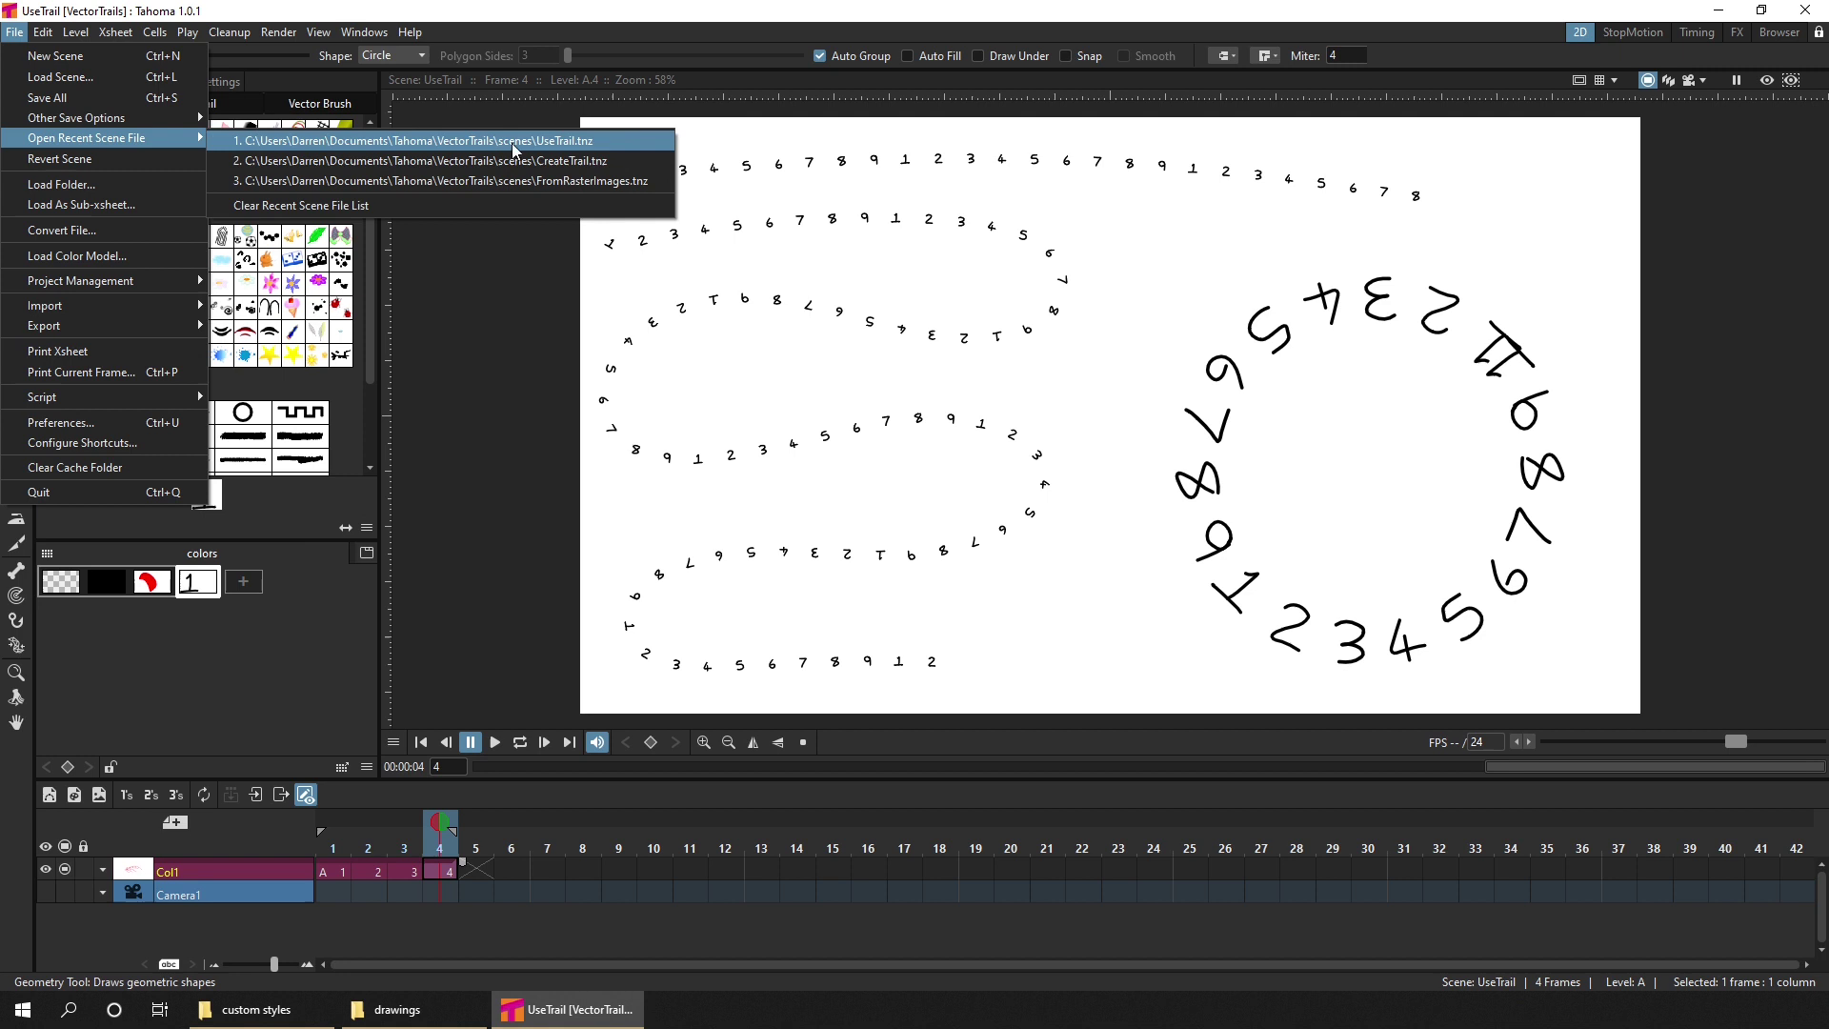
pyautogui.click(639, 180)
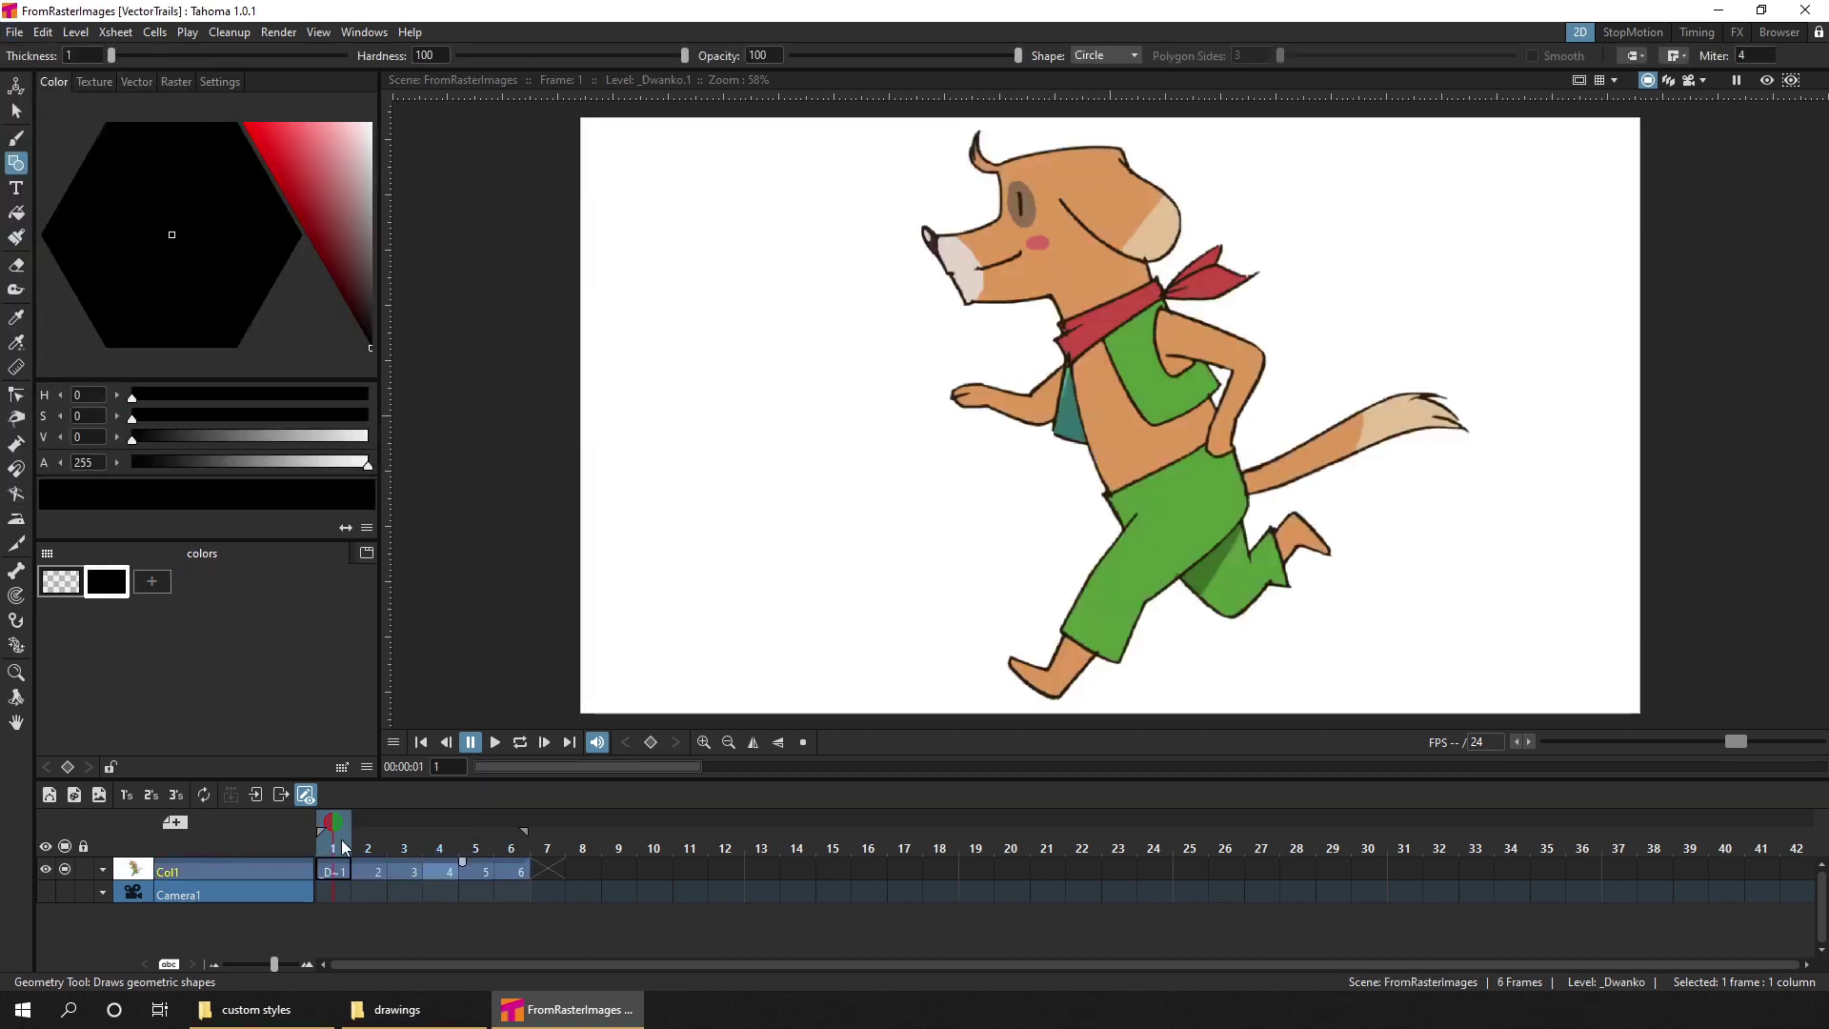
pyautogui.moveTo(334, 839); pyautogui.dragTo(296, 838)
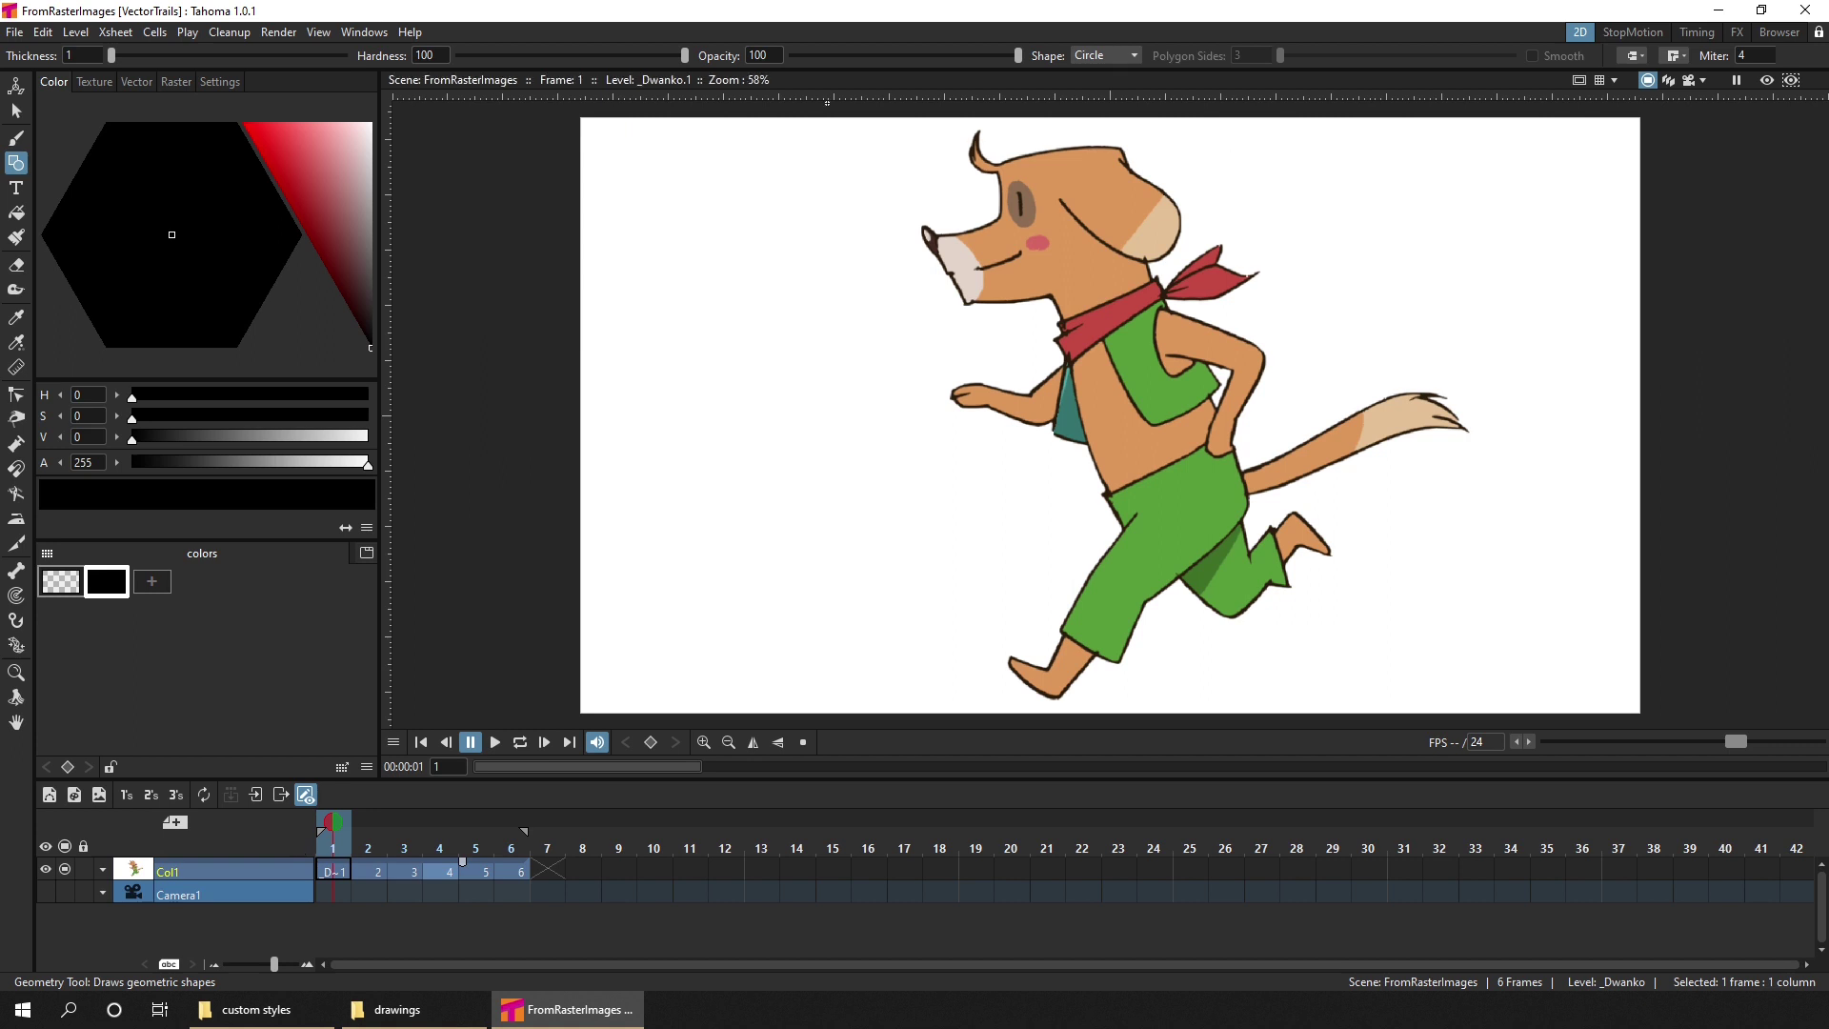
# Step: Show the Output Settings for frames 1–6 as _Dwanko PNGs, with the dialog moved up
pyautogui.click(278, 32)
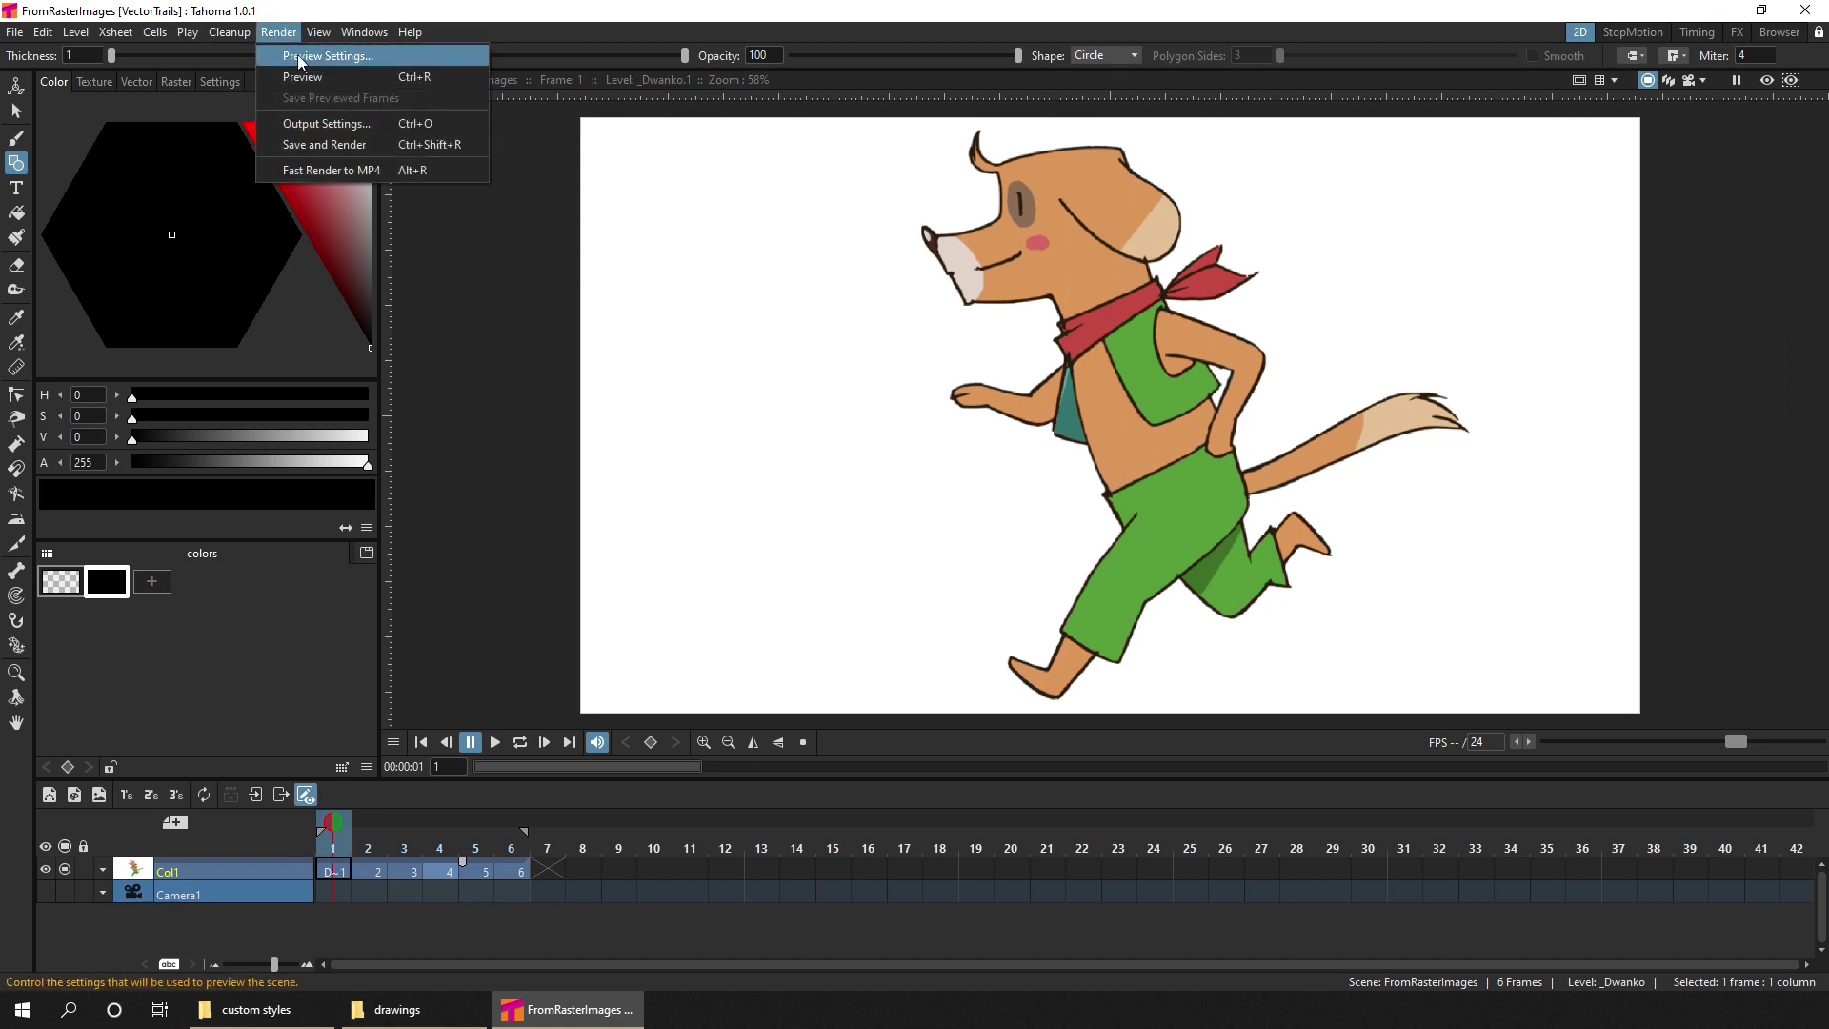
pyautogui.click(303, 130)
pyautogui.moveTo(1020, 473); pyautogui.dragTo(743, 220)
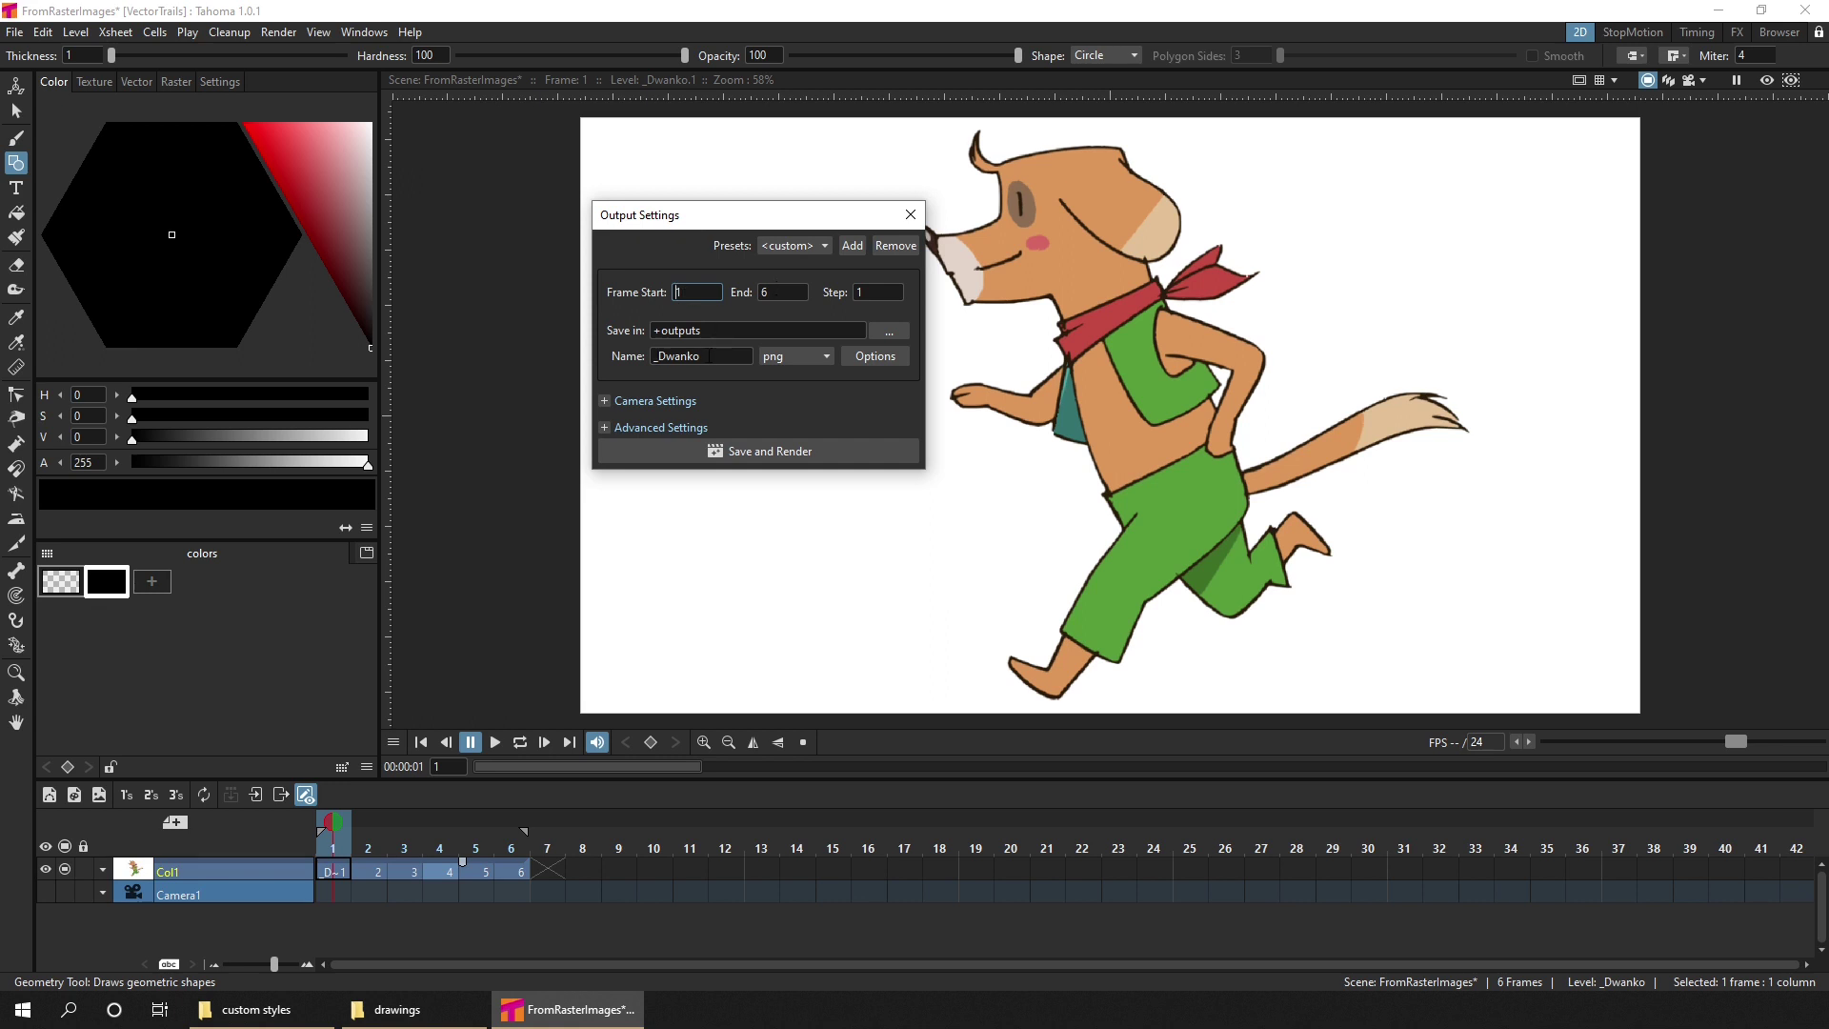
# Step: In File Explorer, view the six rendered _Dwanko PNG frames in VectorTrails' outputs folder
pyautogui.click(391, 1010)
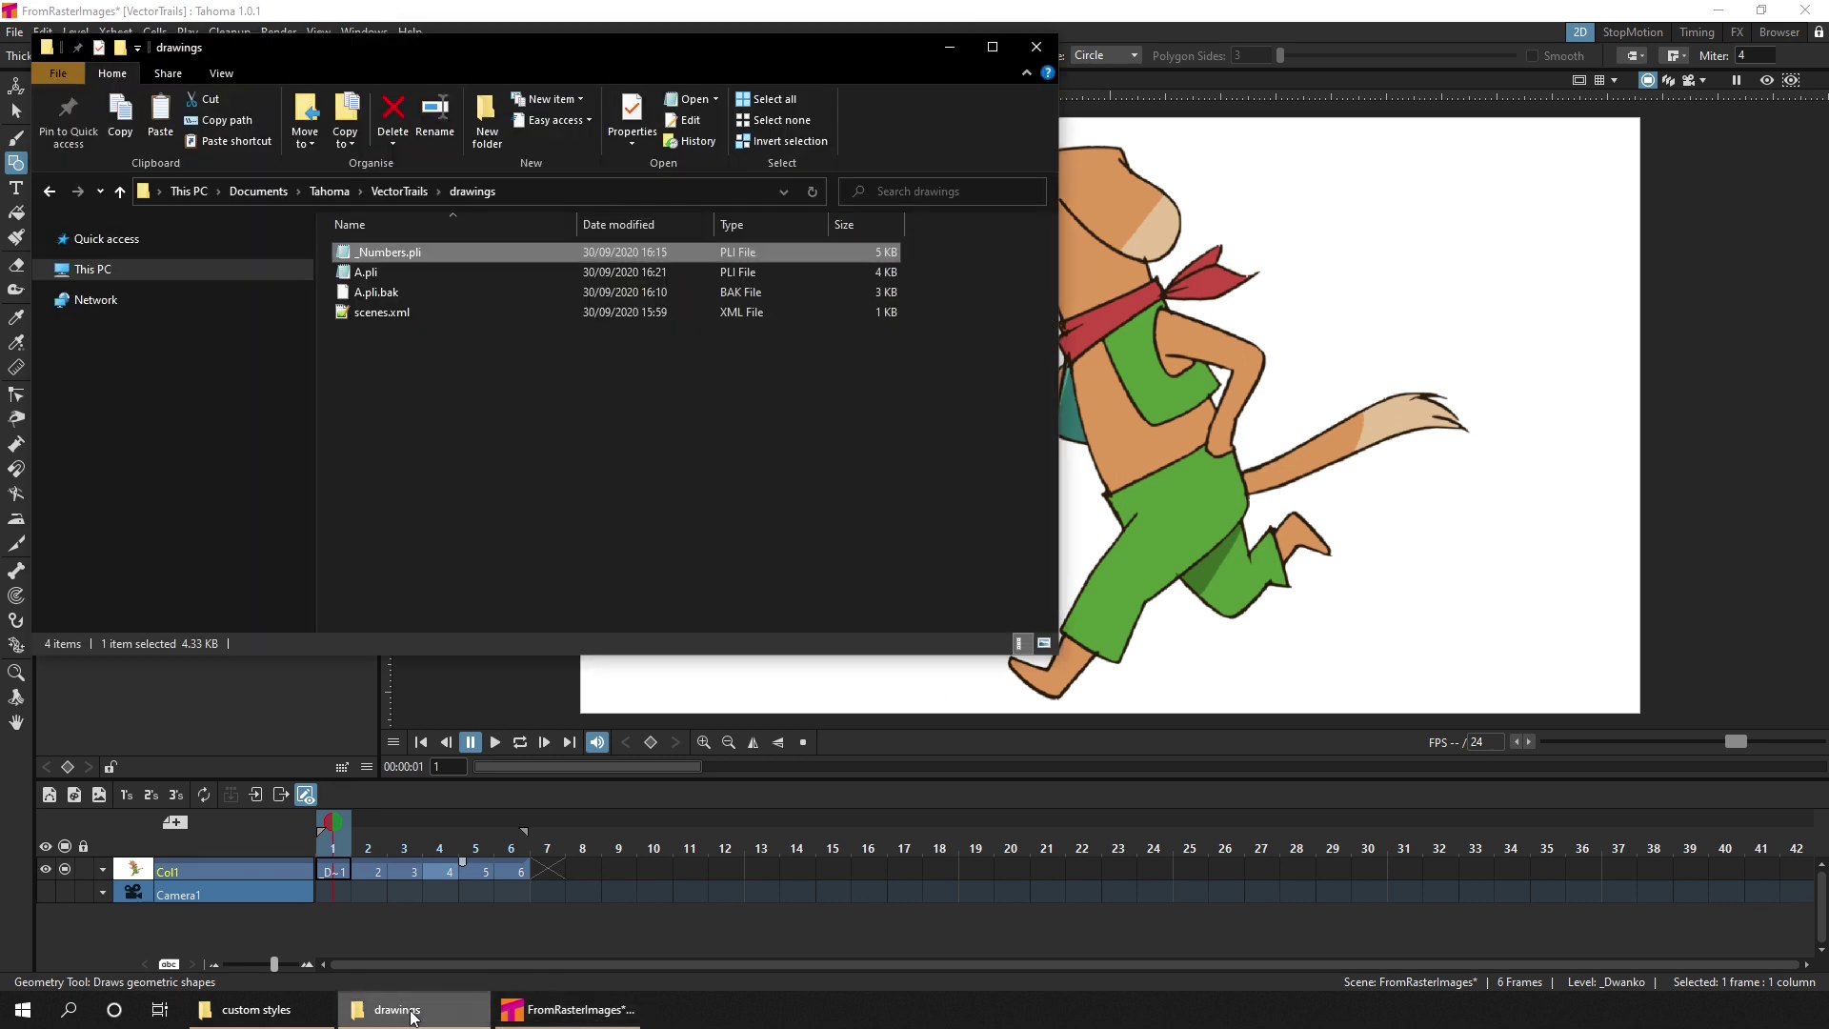
pyautogui.click(405, 192)
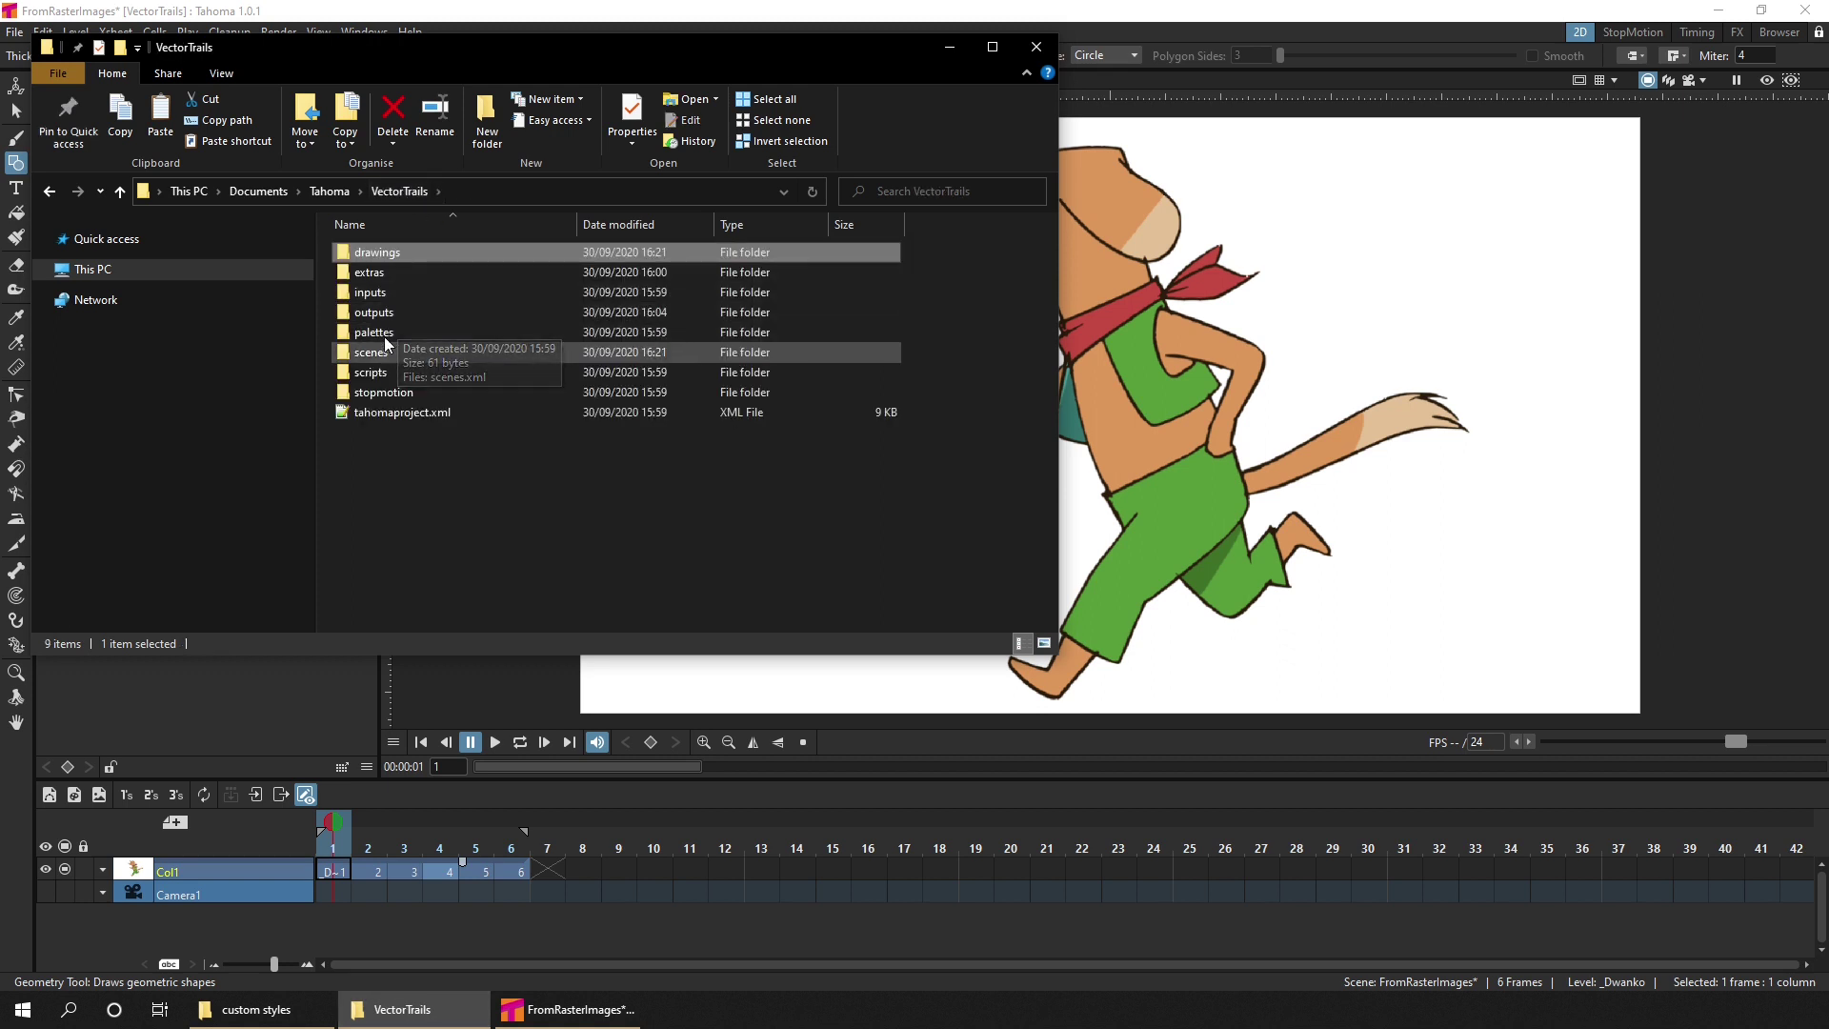
pyautogui.doubleClick(389, 310)
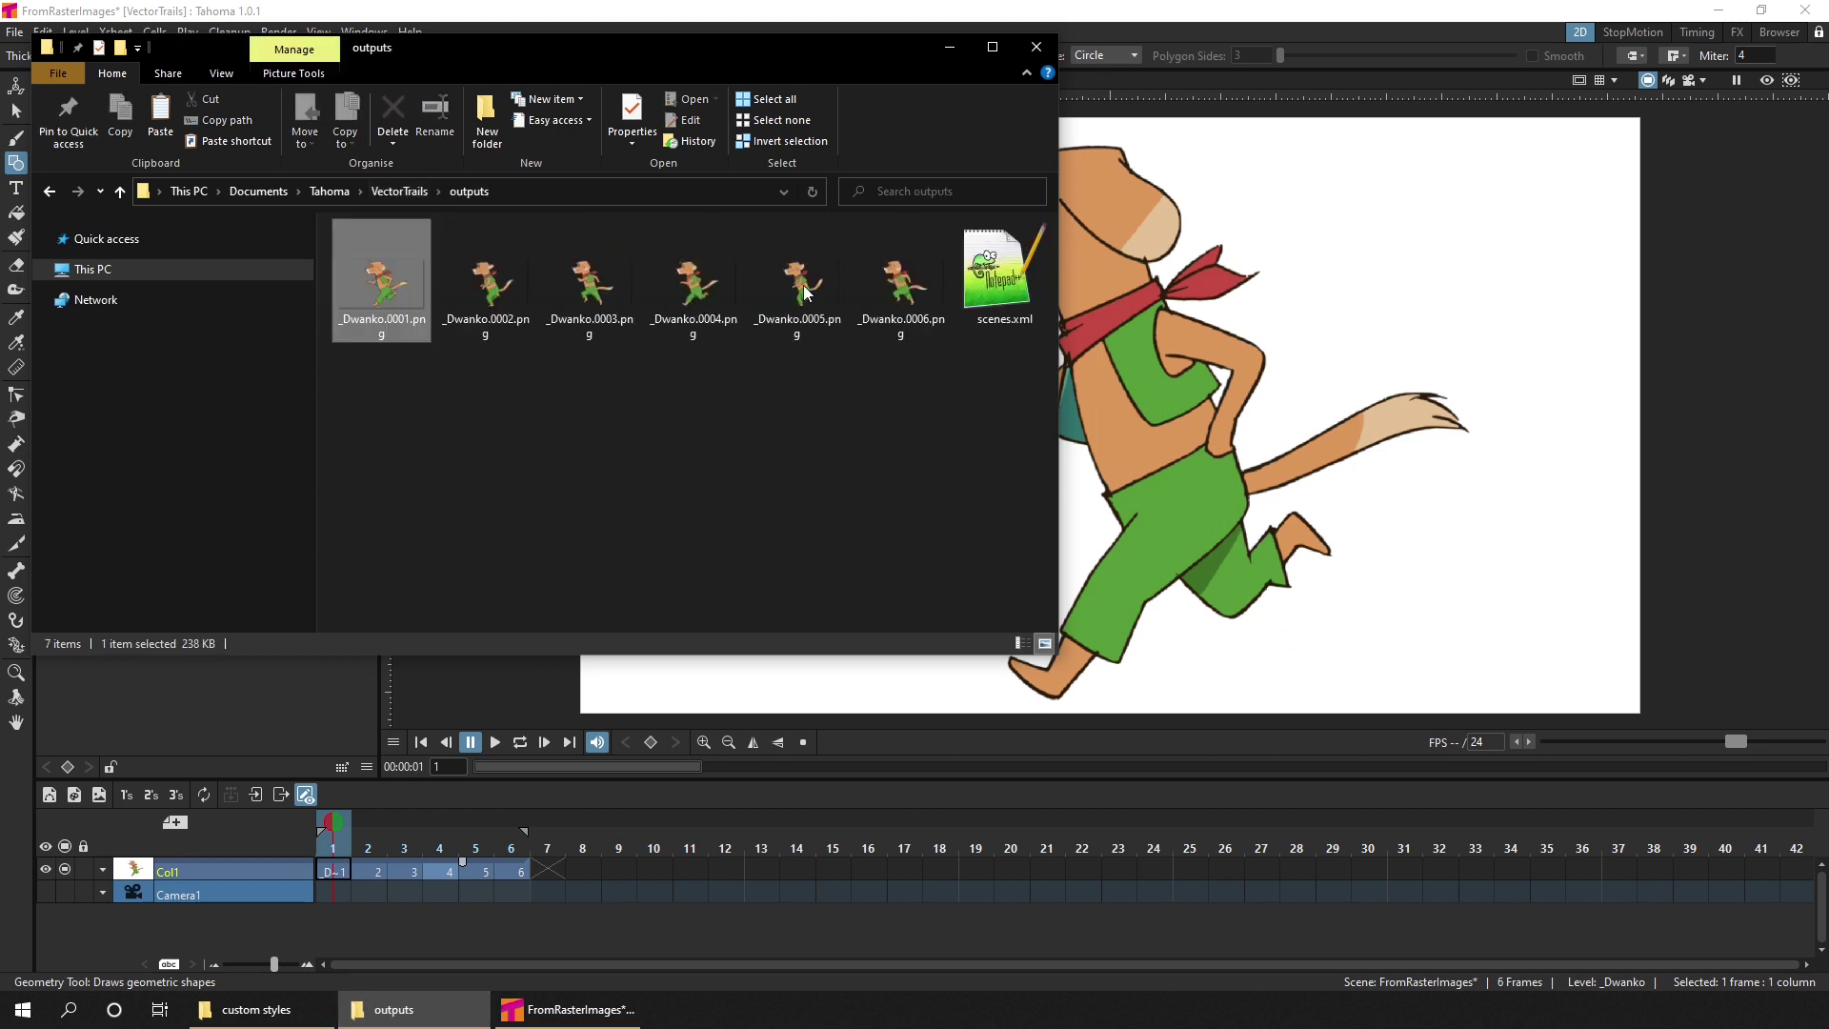
pyautogui.click(893, 298)
# Step: Check the matching _Dwanko frames in the custom styles folder, then close Tahoma's Output Settings
pyautogui.click(283, 1013)
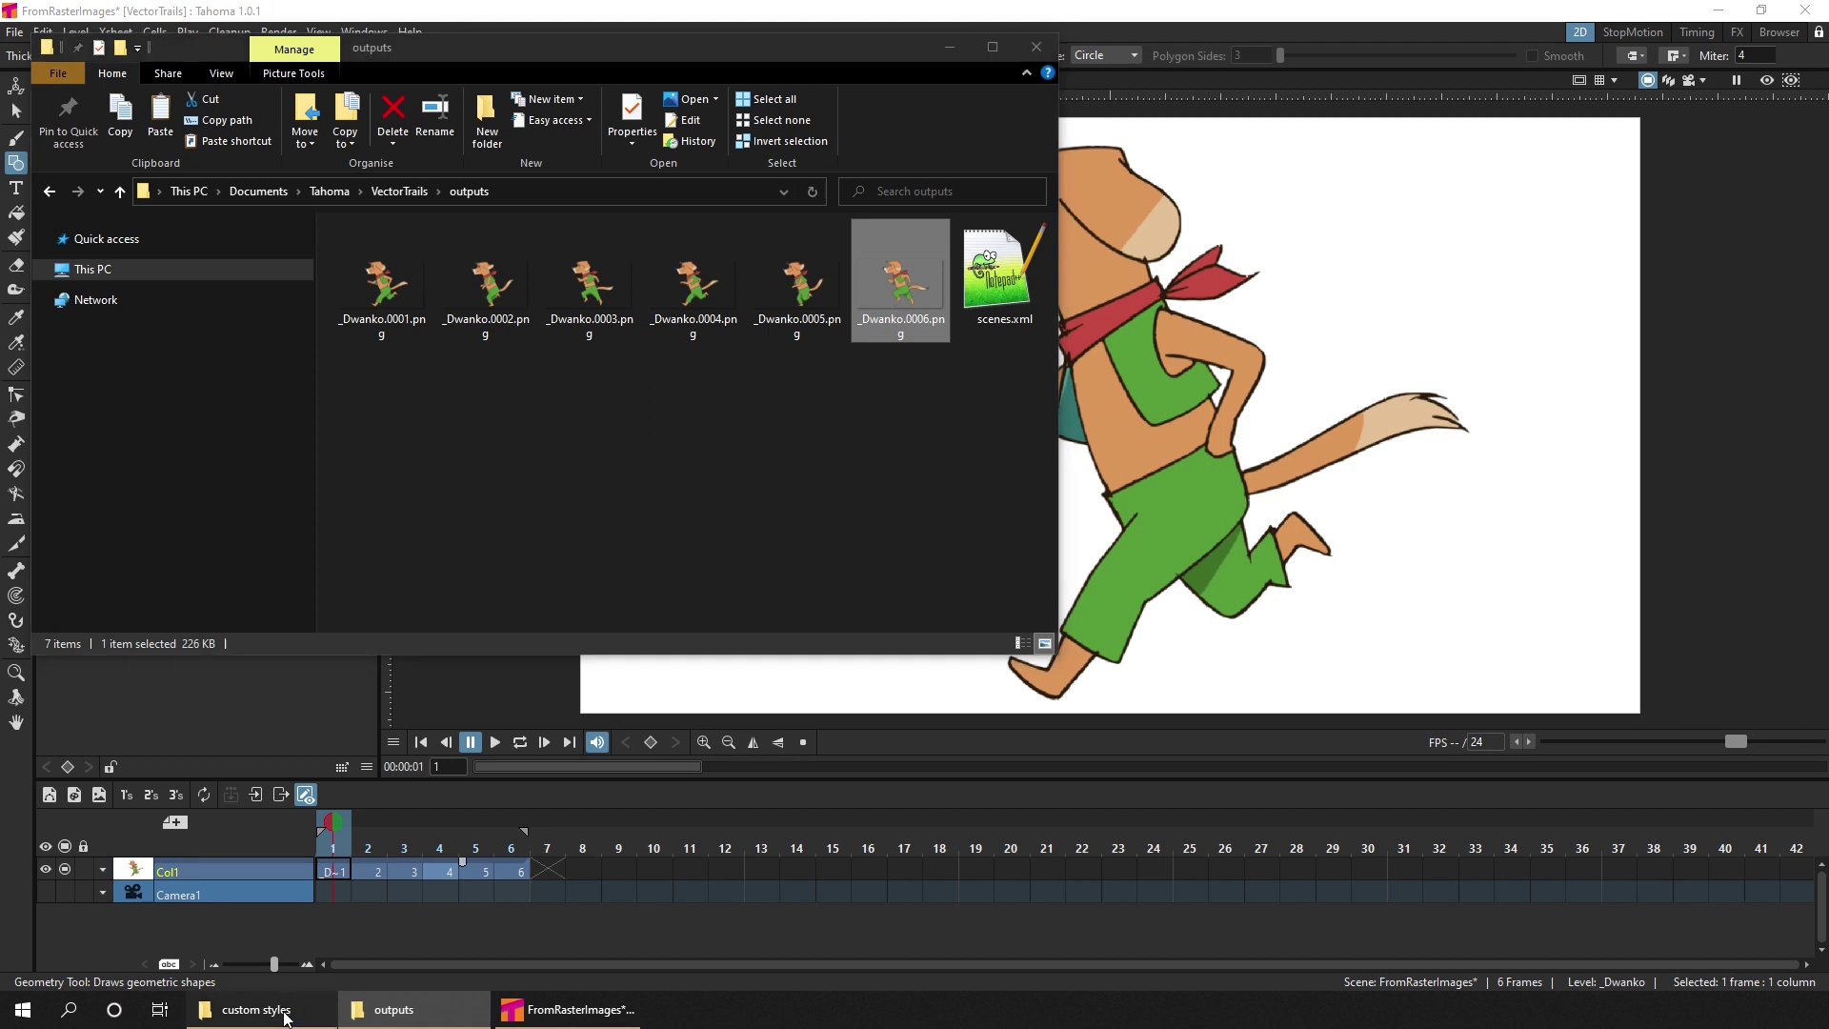
pyautogui.click(1175, 520)
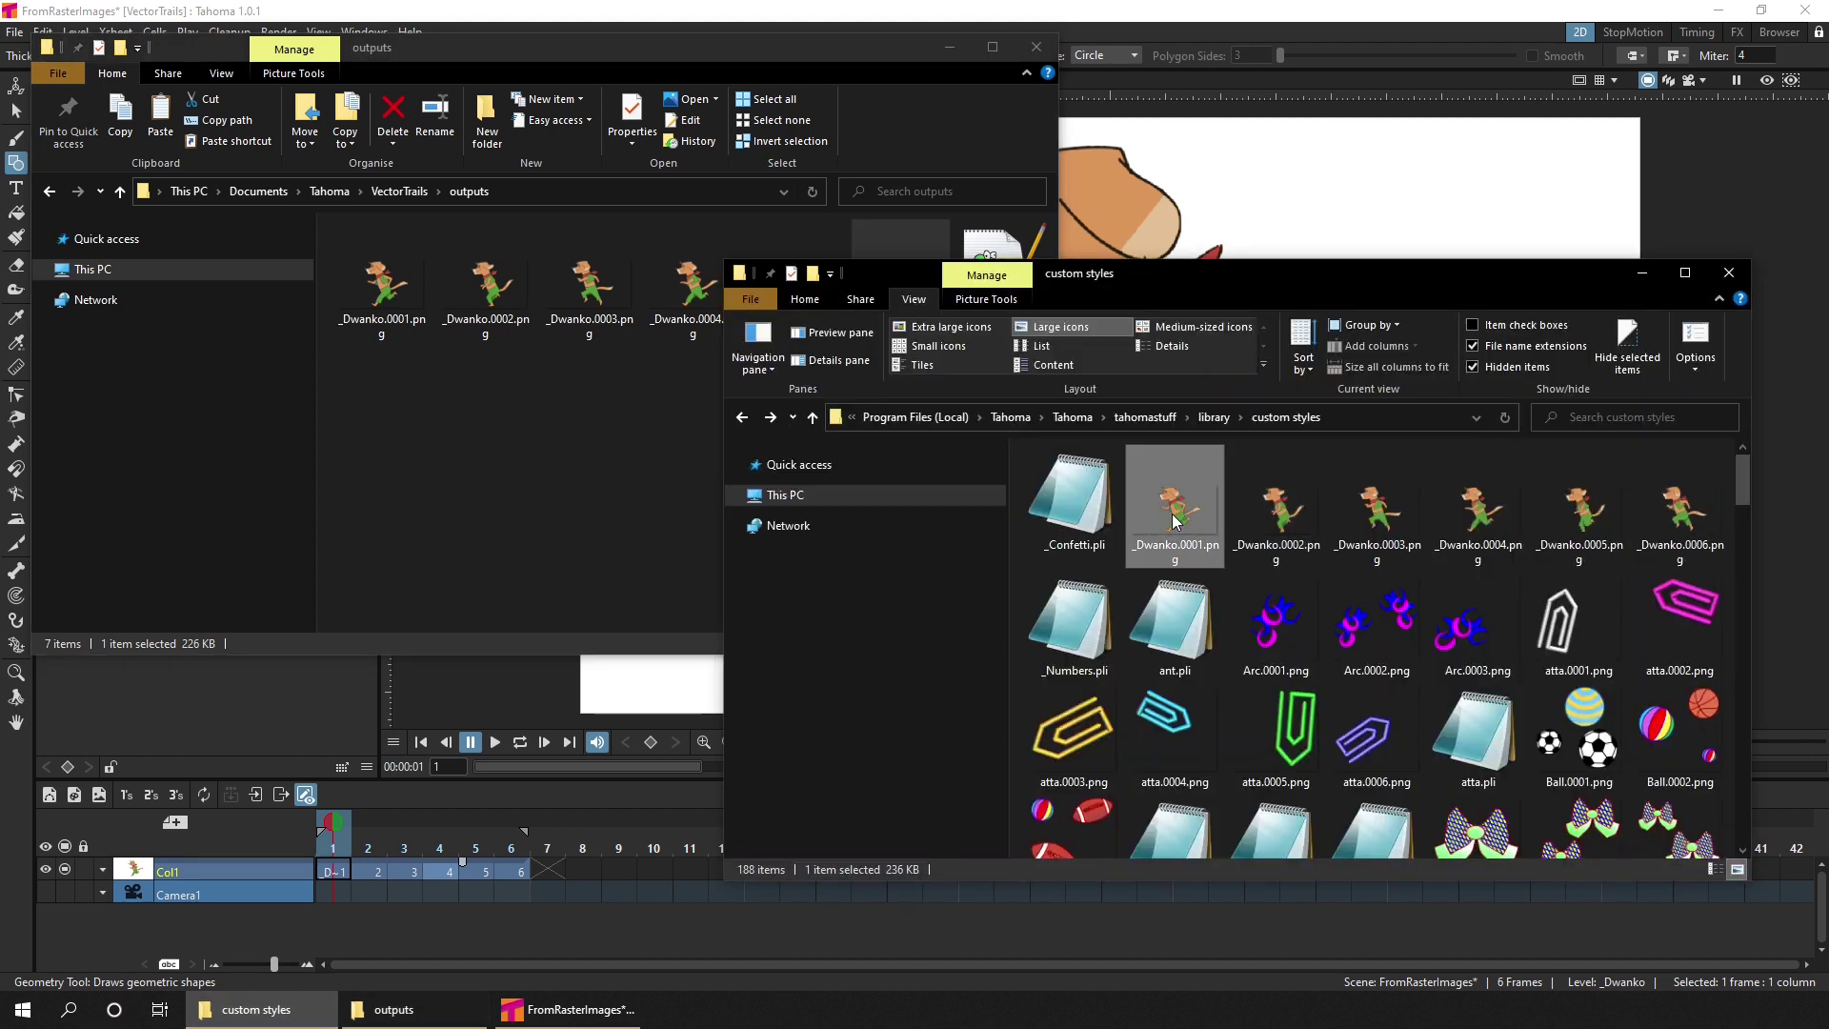
pyautogui.click(1198, 17)
pyautogui.click(911, 215)
# Step: Reopen the recent UseTrail scene, discarding unsaved changes to the dog scene
pyautogui.click(14, 31)
pyautogui.moveTo(105, 138)
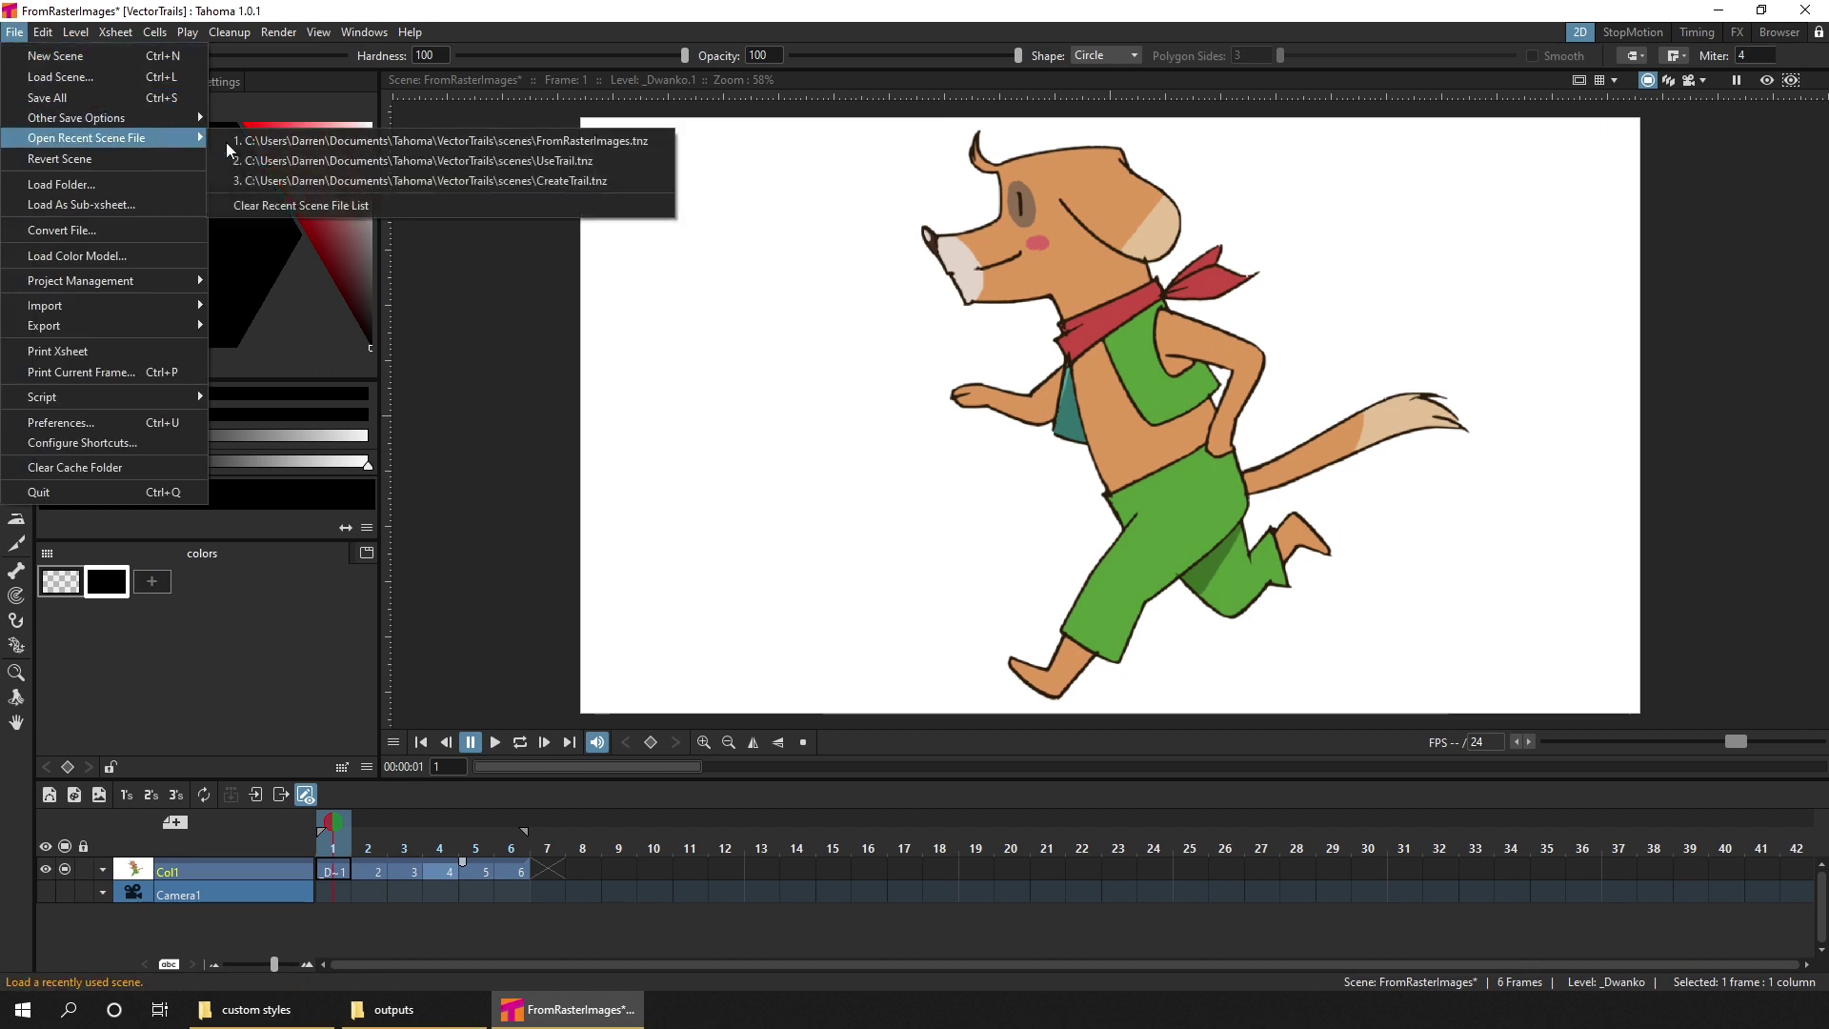
pyautogui.click(602, 161)
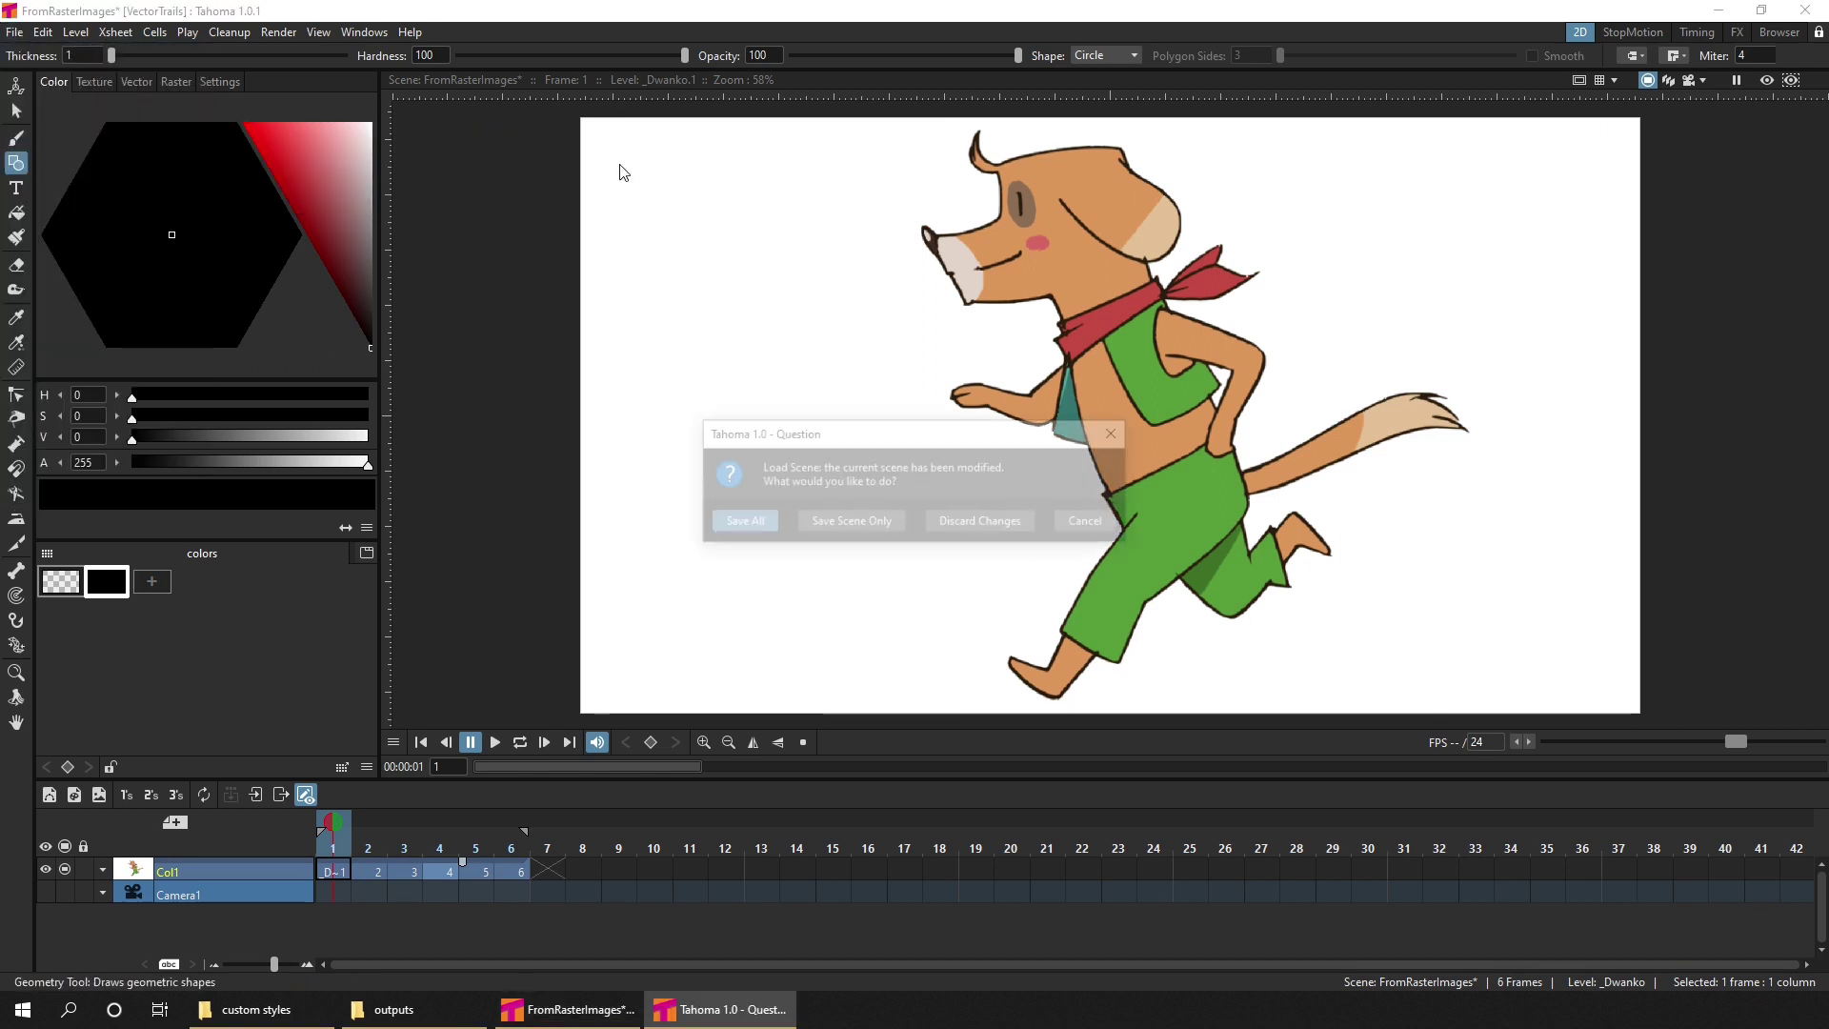
pyautogui.click(976, 522)
# Step: On frame 5, paint a _Dwanko dog trail at brush size 32.89 along the top and right edges
pyautogui.click(243, 582)
pyautogui.click(136, 81)
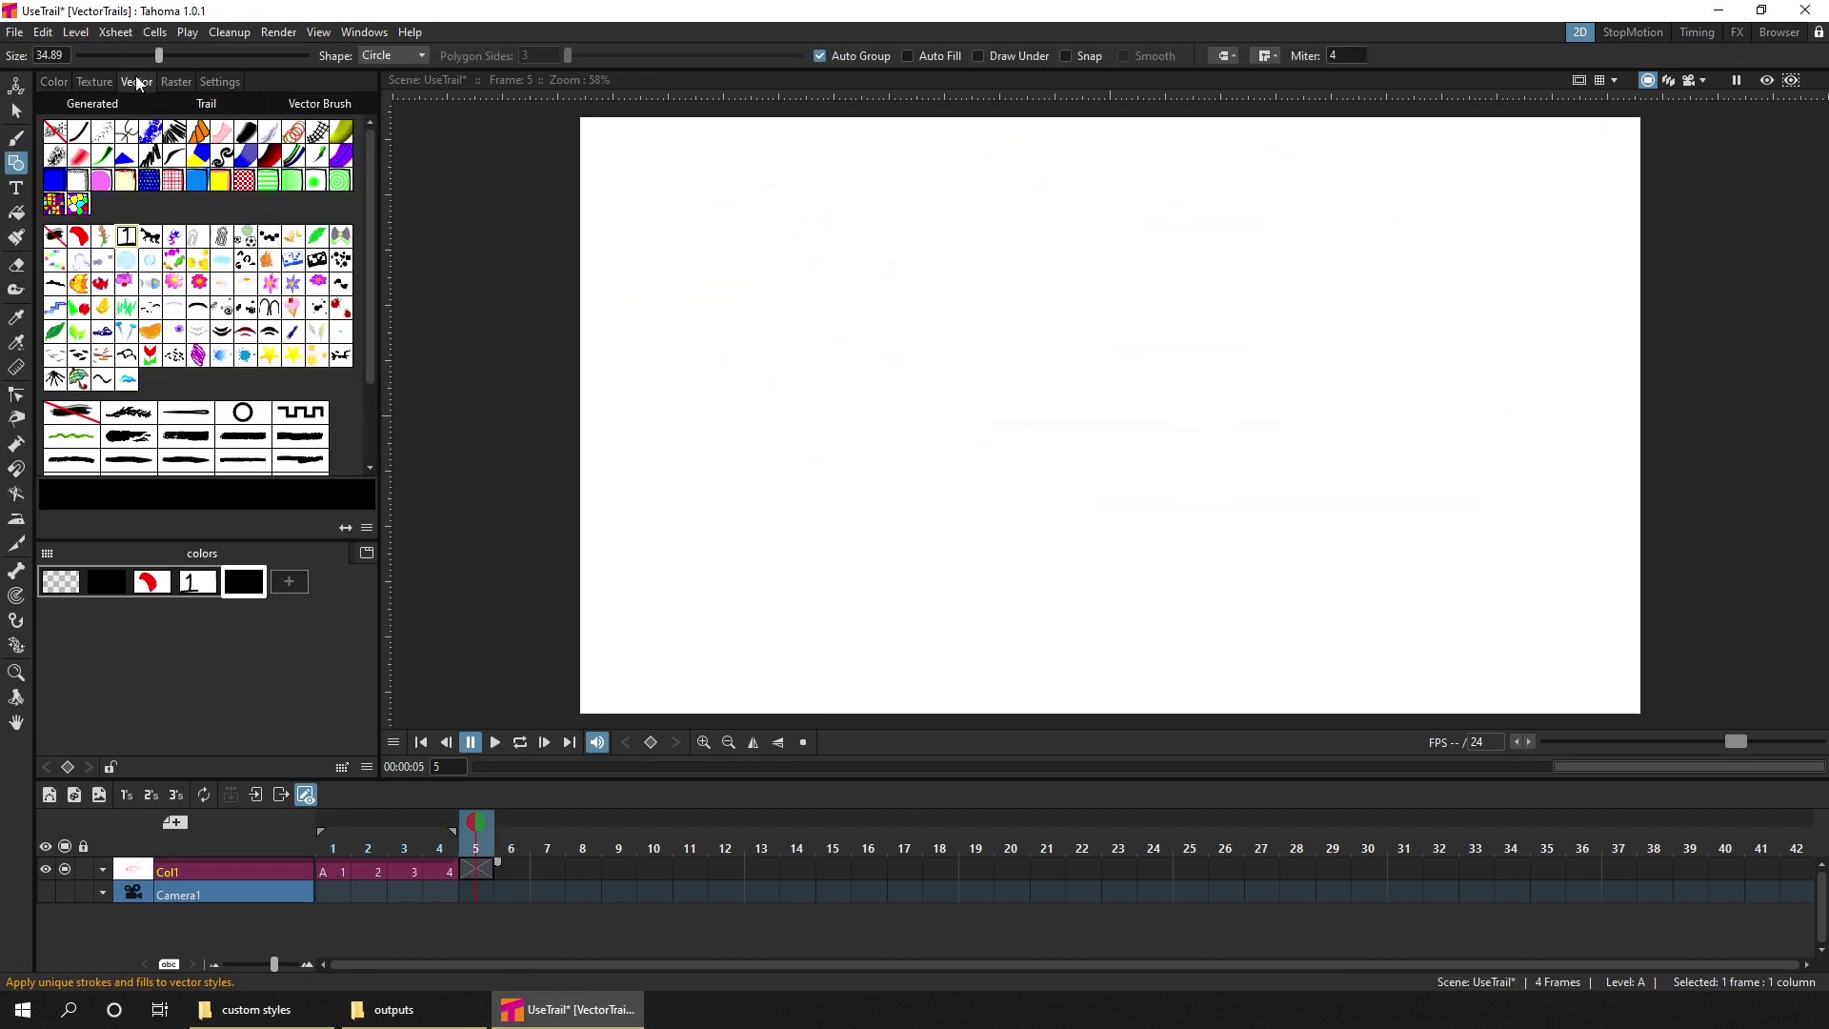
pyautogui.click(104, 242)
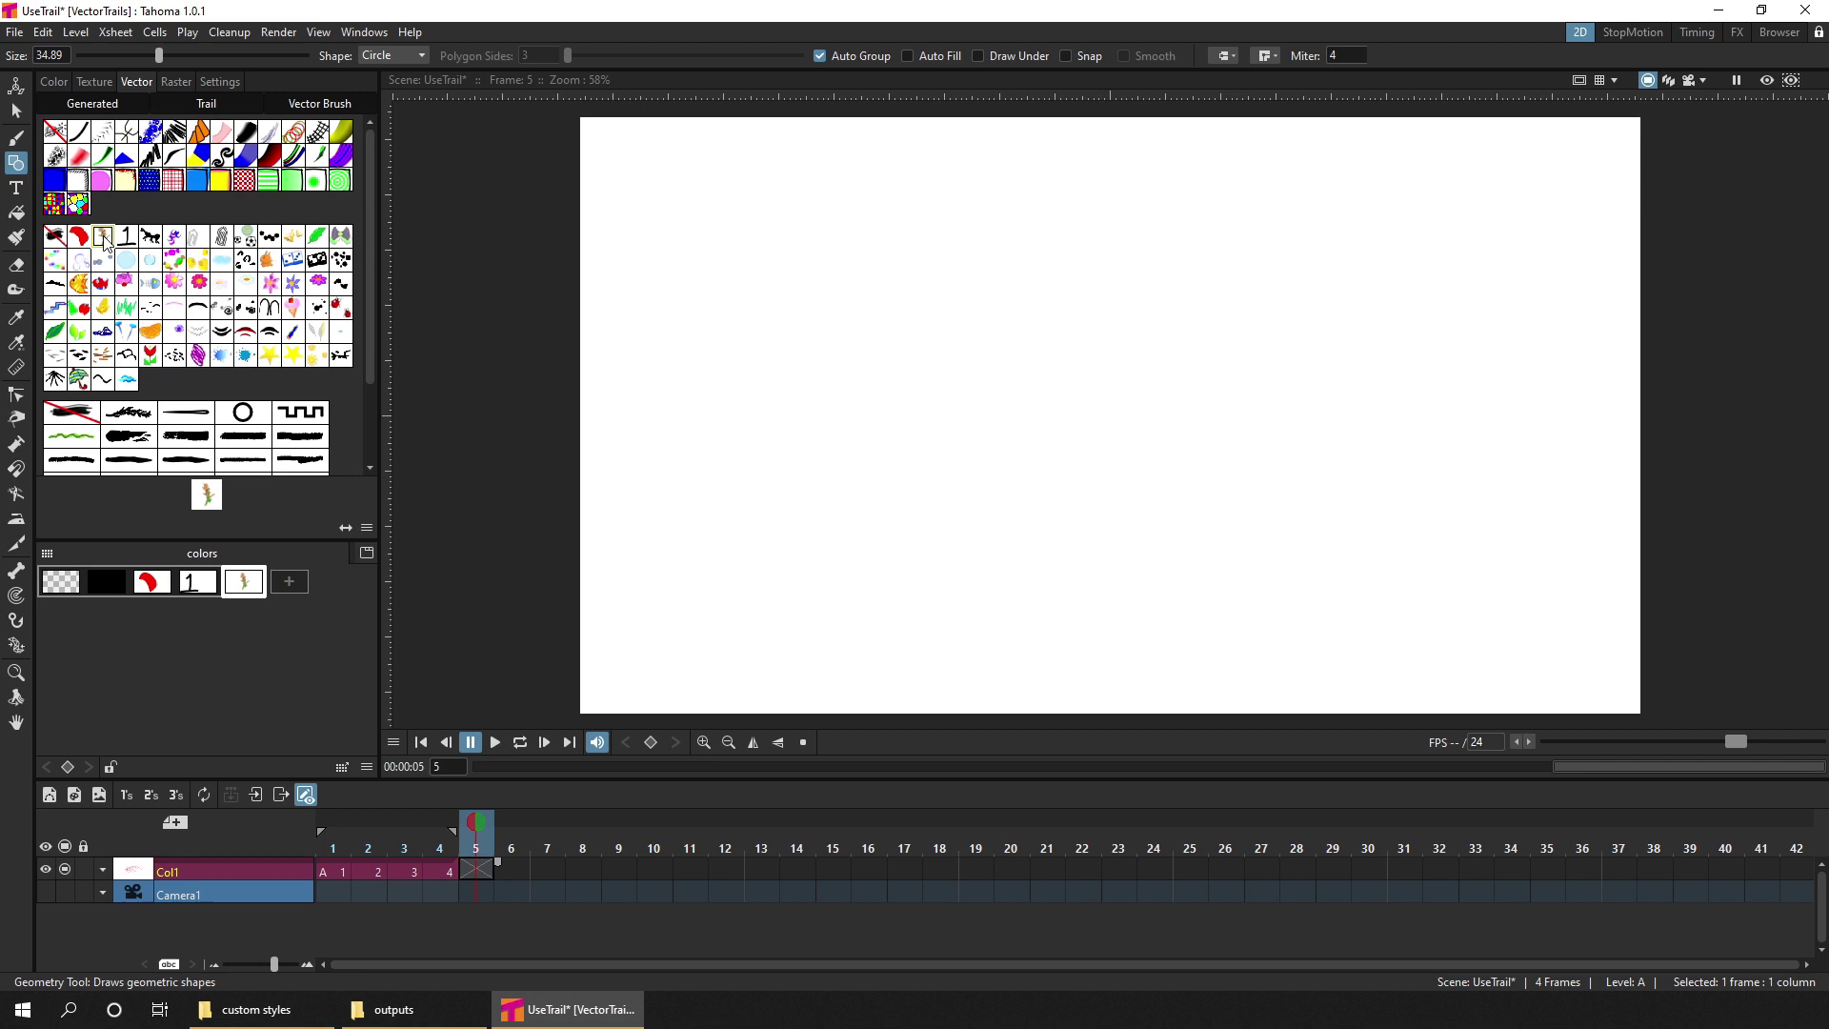
pyautogui.press('b')
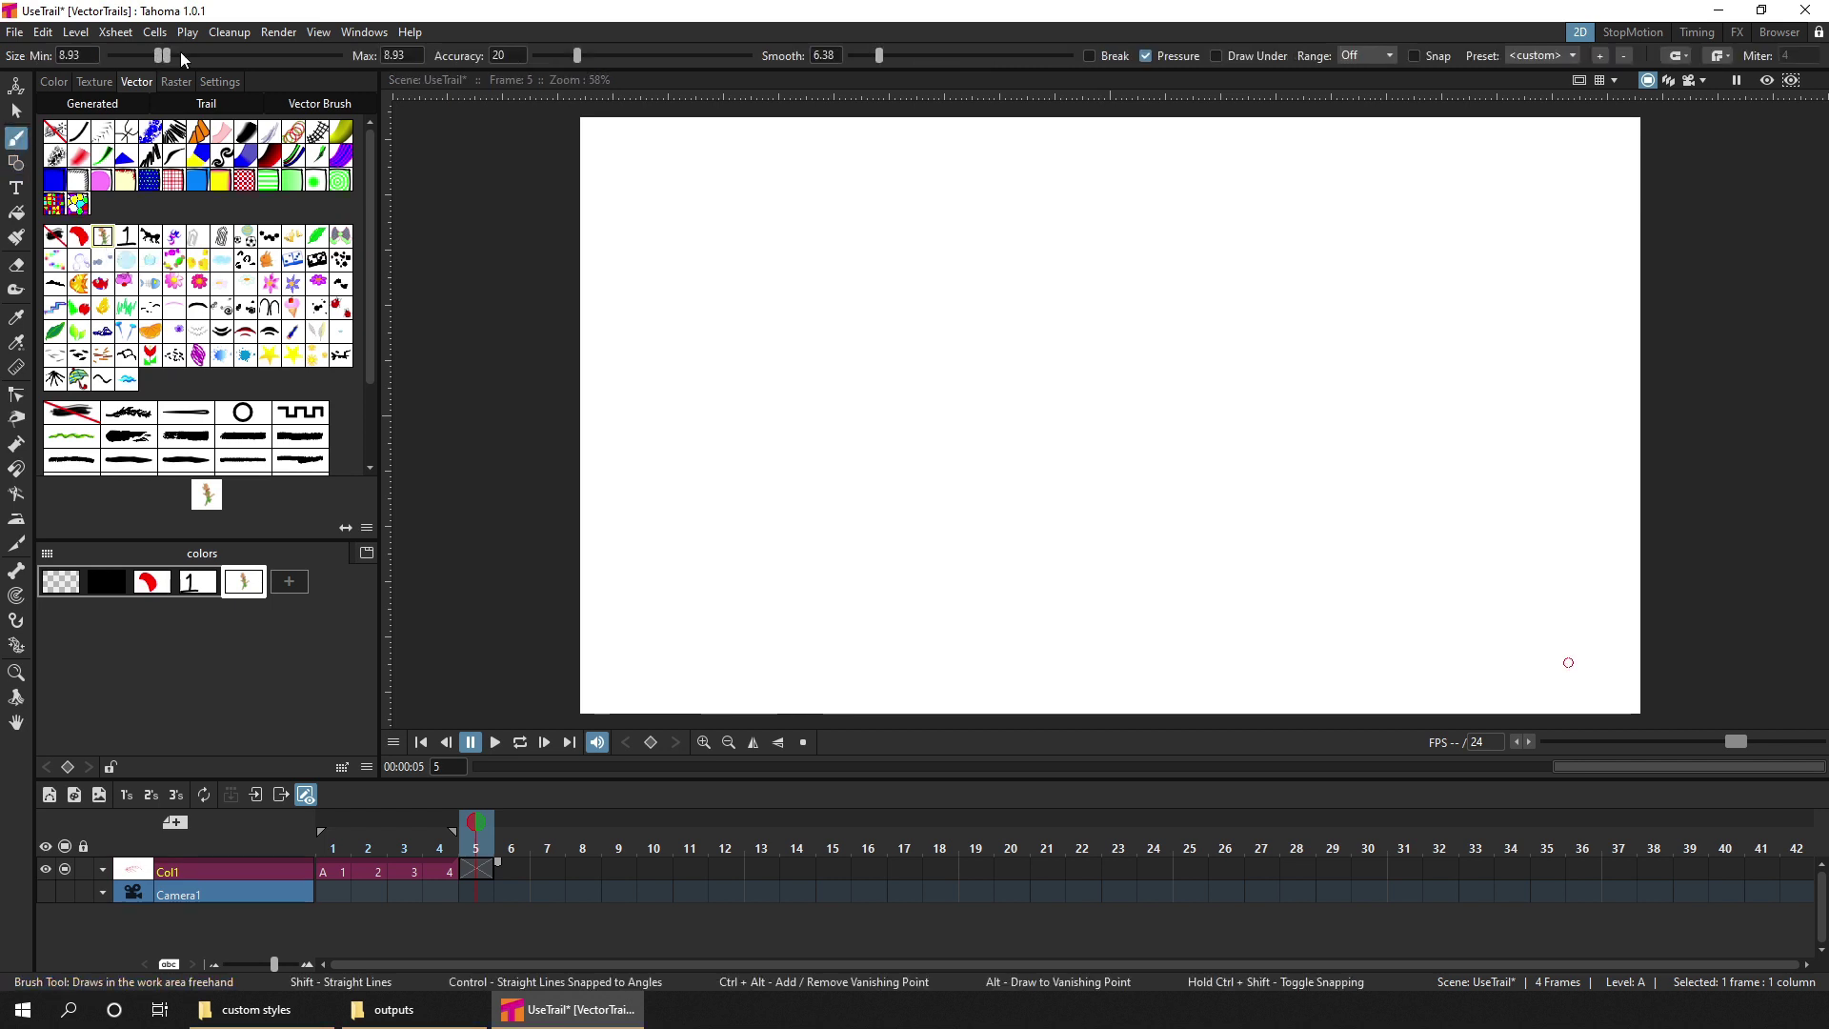
pyautogui.moveTo(180, 52); pyautogui.dragTo(262, 54)
pyautogui.moveTo(595, 131); pyautogui.dragTo(1510, 168)
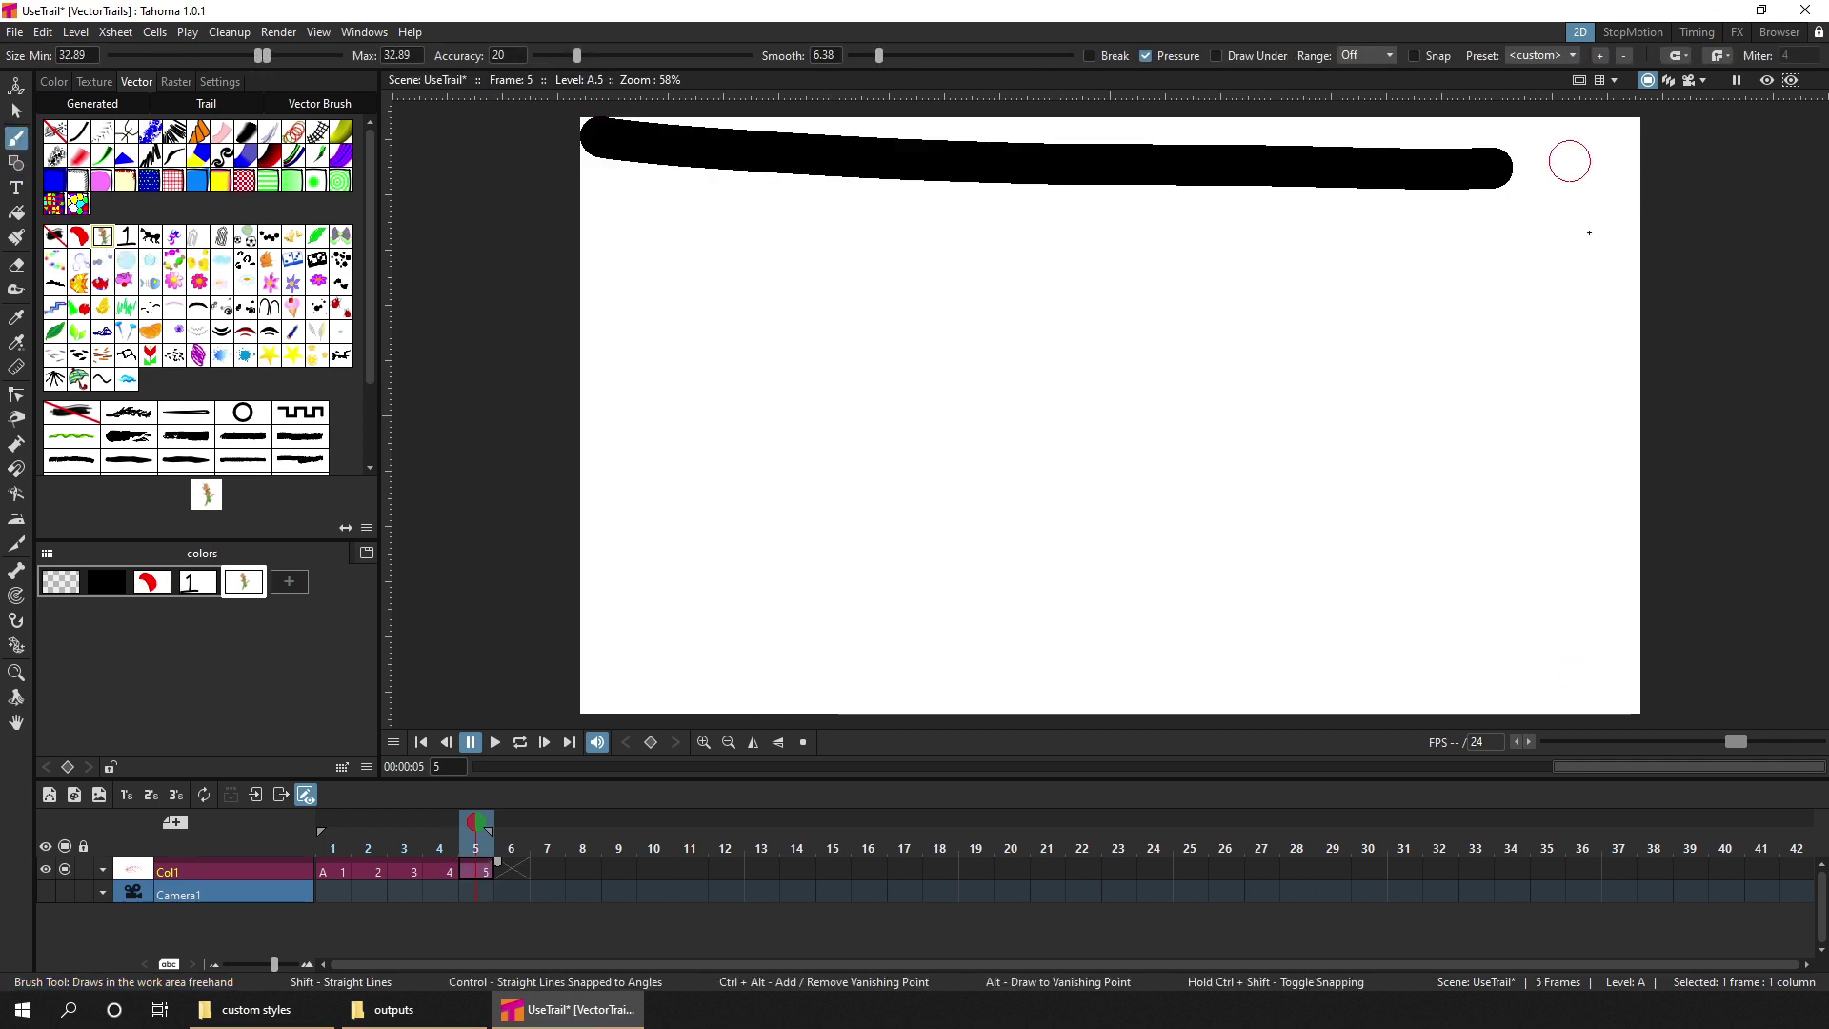
pyautogui.moveTo(1590, 233); pyautogui.dragTo(1551, 651)
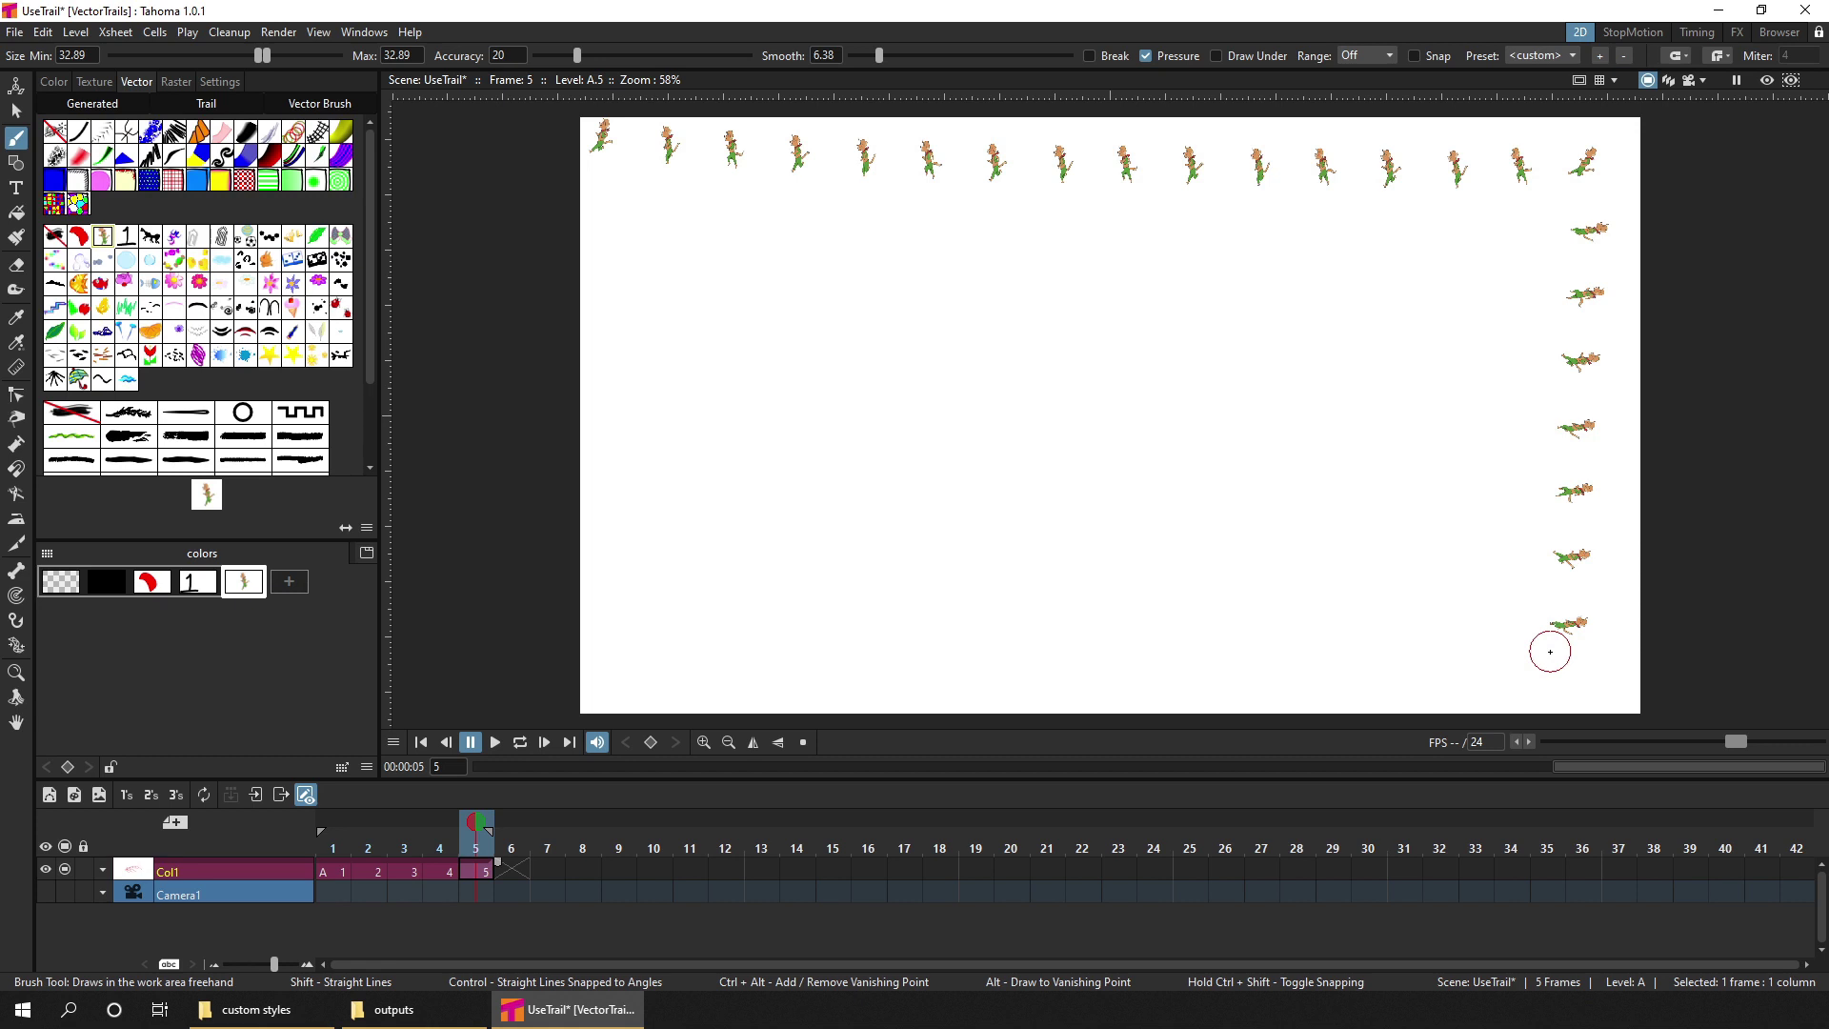
# Step: Draw a rectangle of _Dwanko dogs inside the canvas with the Geometric tool
pyautogui.click(16, 162)
pyautogui.click(410, 56)
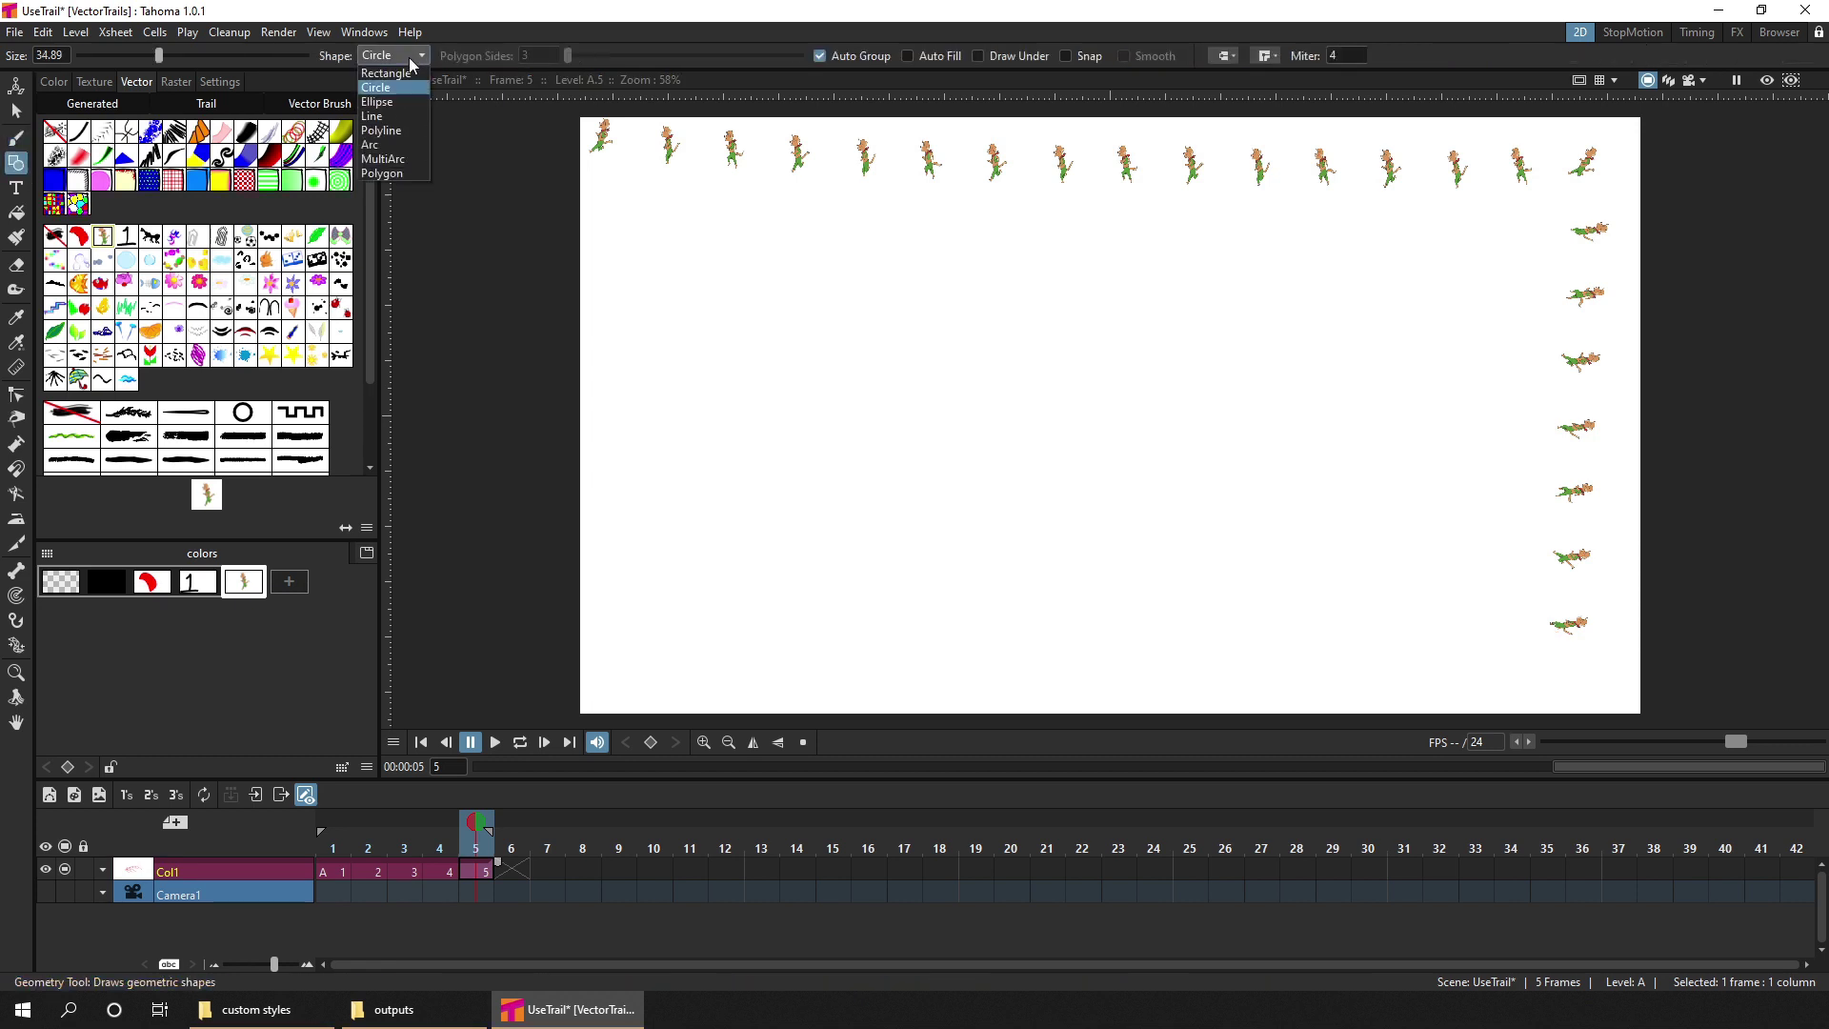
pyautogui.click(411, 73)
pyautogui.moveTo(662, 241); pyautogui.dragTo(1424, 627)
# Step: Set the _Dwanko trail's Distance to -6.65 and Rotation to 9.36, then inspect the crowded, tilted dogs
pyautogui.click(221, 82)
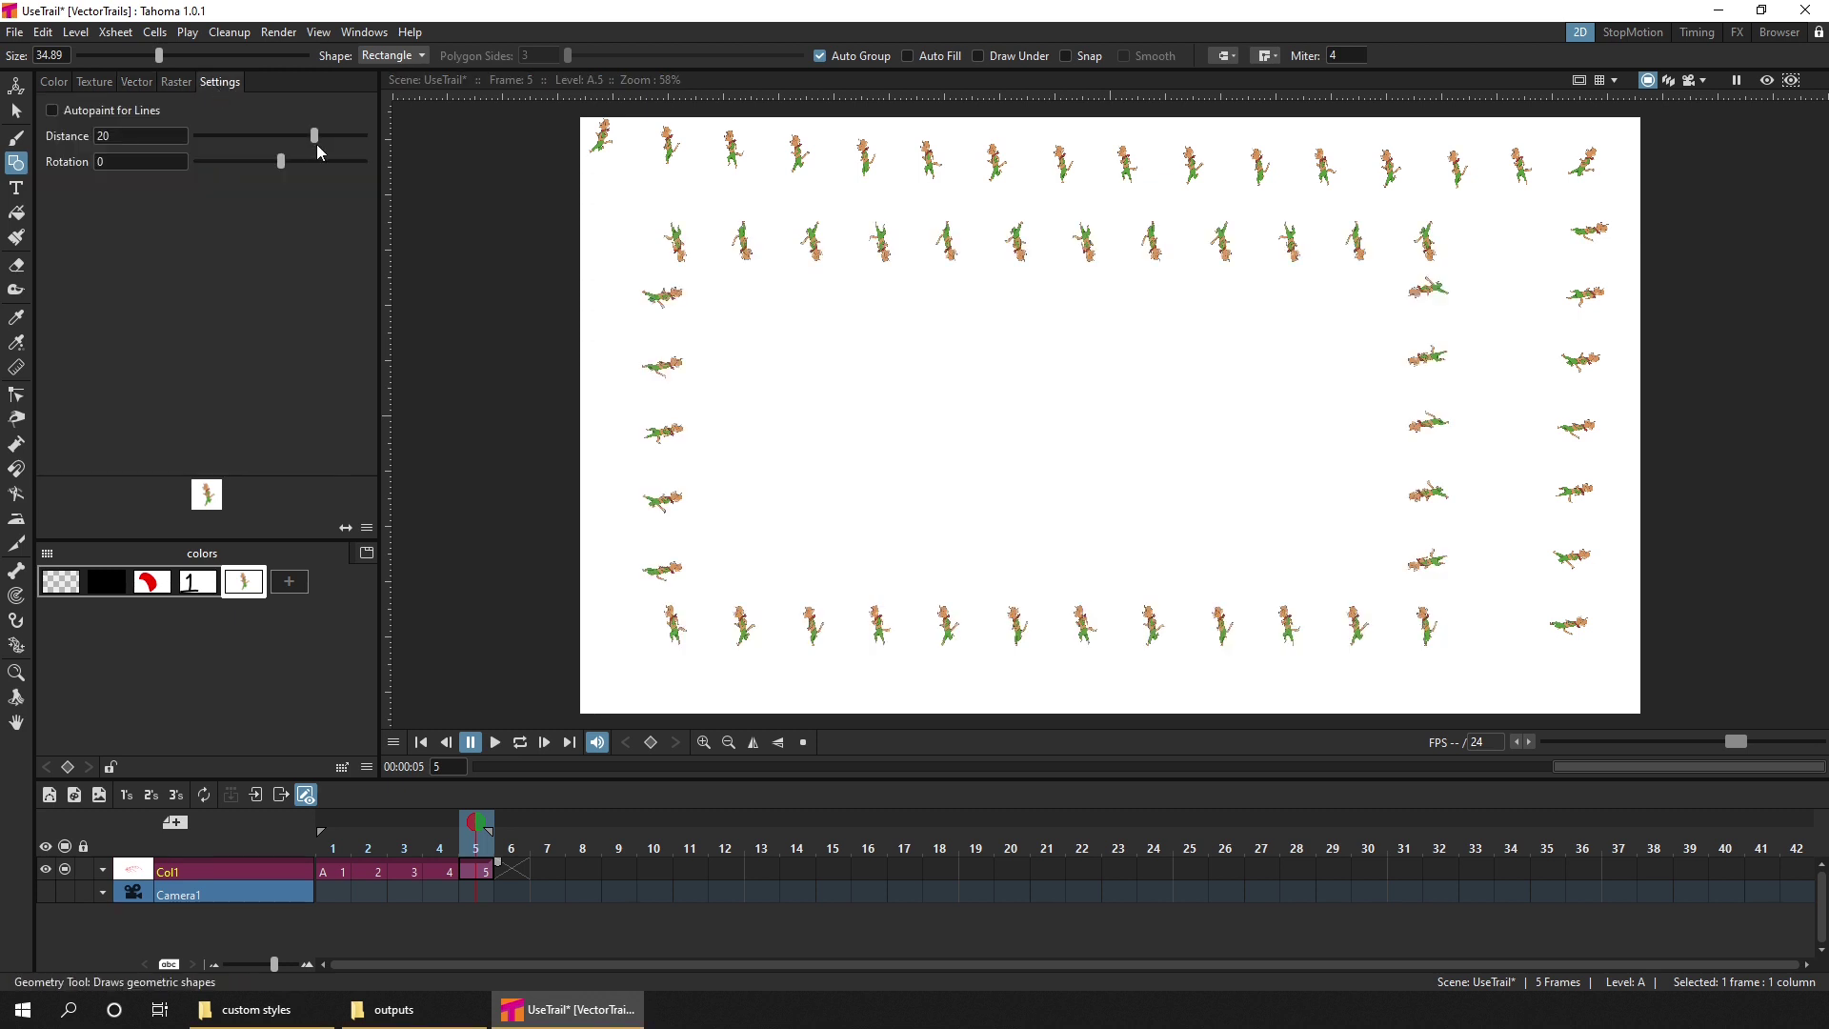
pyautogui.moveTo(315, 137)
pyautogui.mouseDown()
pyautogui.moveTo(237, 135)
pyautogui.moveTo(267, 132)
pyautogui.moveTo(271, 160)
pyautogui.moveTo(202, 157)
pyautogui.moveTo(307, 145)
pyautogui.moveTo(284, 146)
pyautogui.mouseUp()
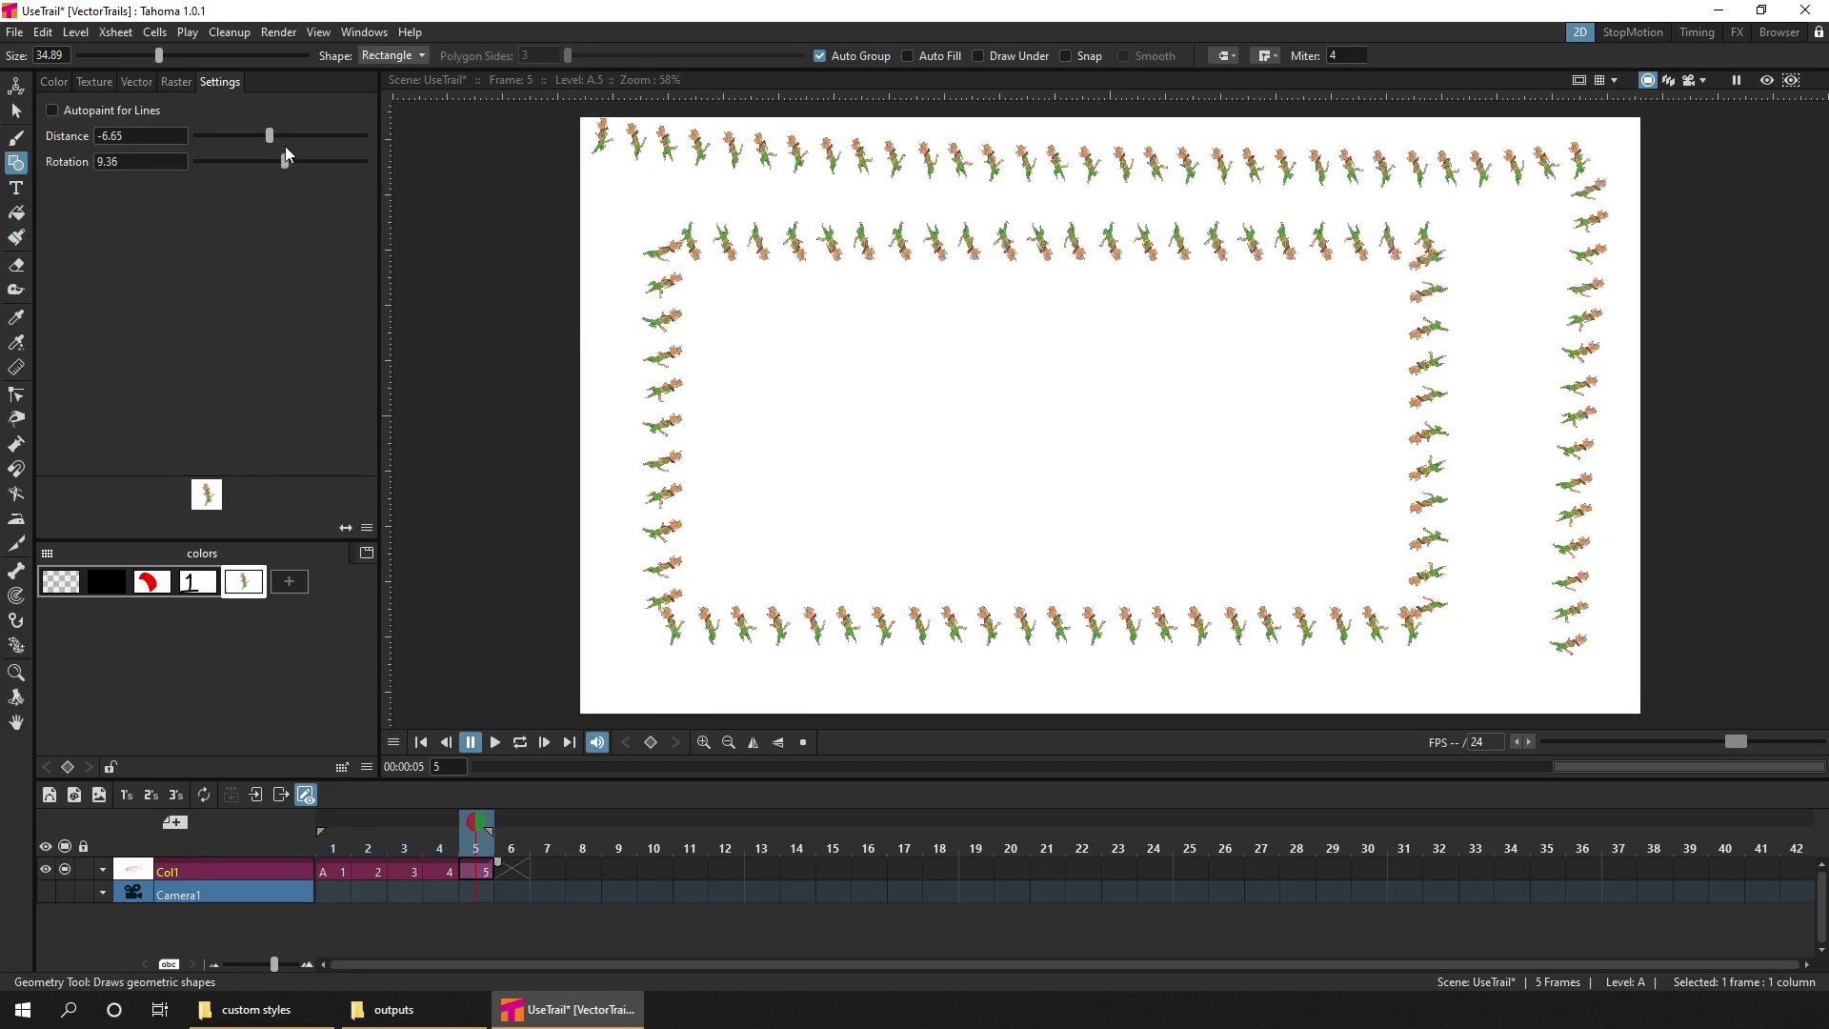
pyautogui.scroll(5, 963, 252)
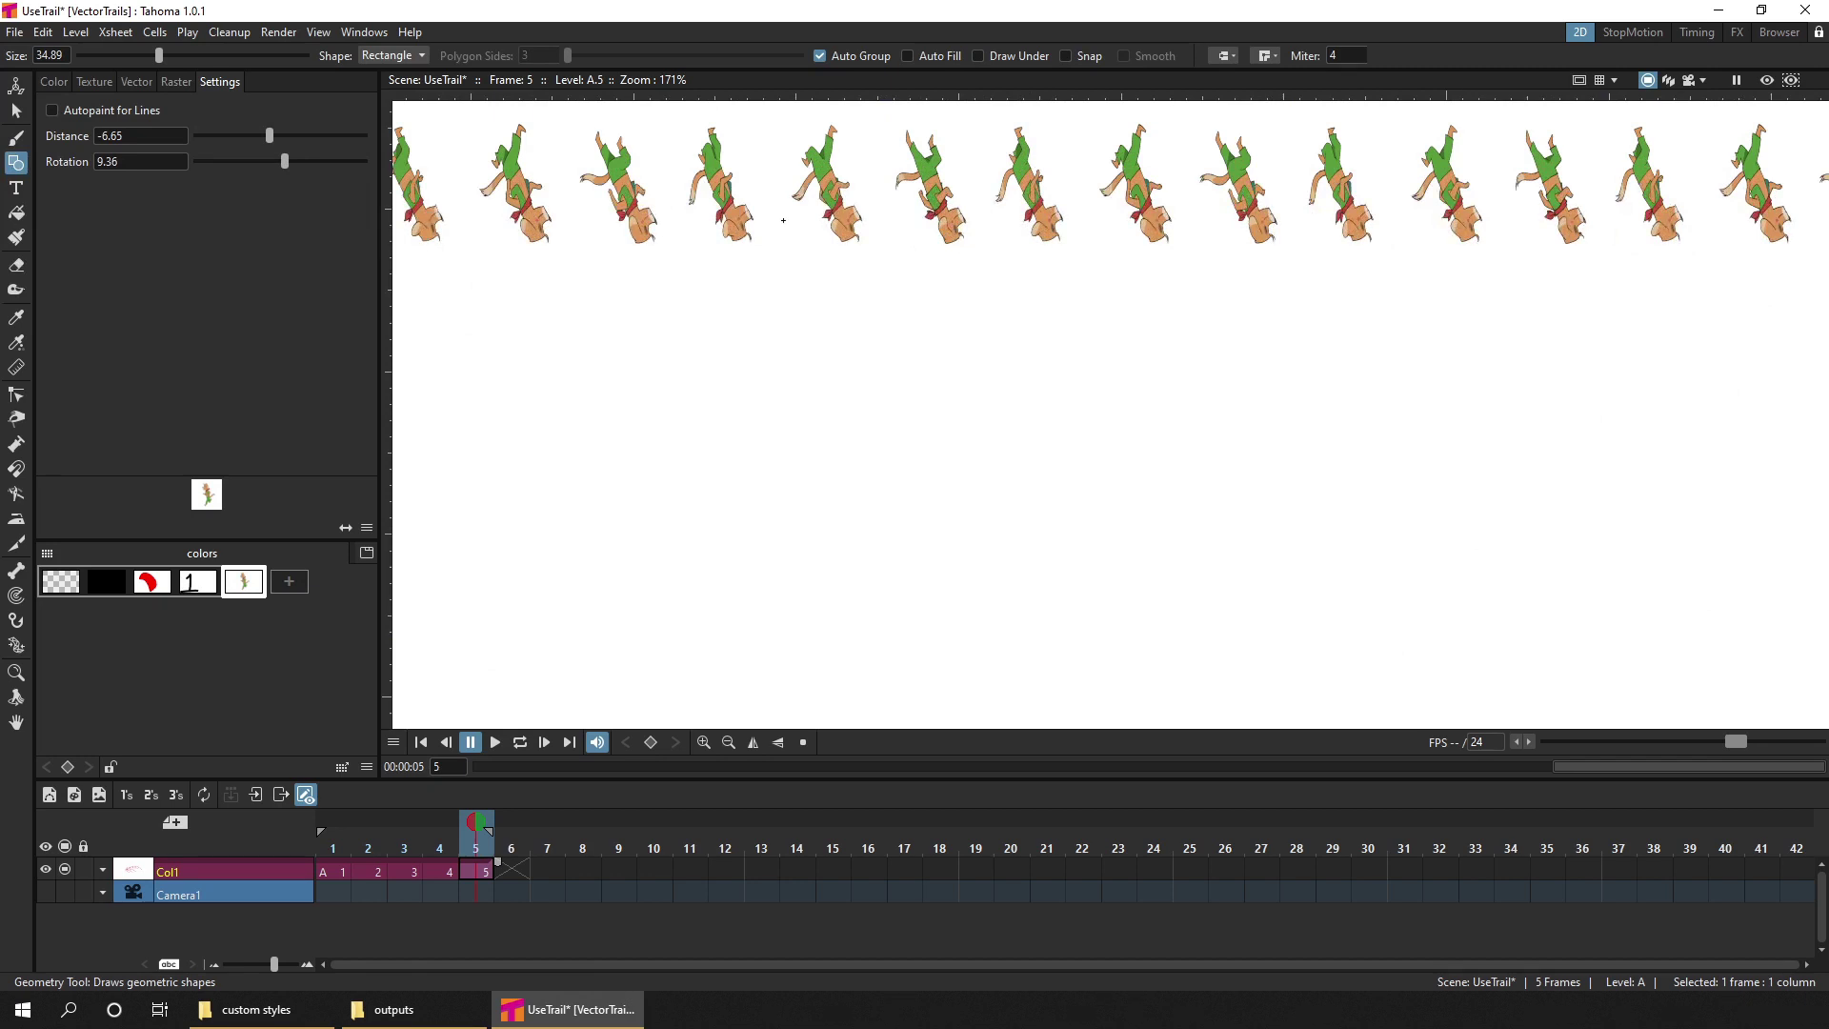
pyautogui.moveTo(784, 220); pyautogui.dragTo(585, 257)
pyautogui.moveTo(633, 590); pyautogui.dragTo(588, 284)
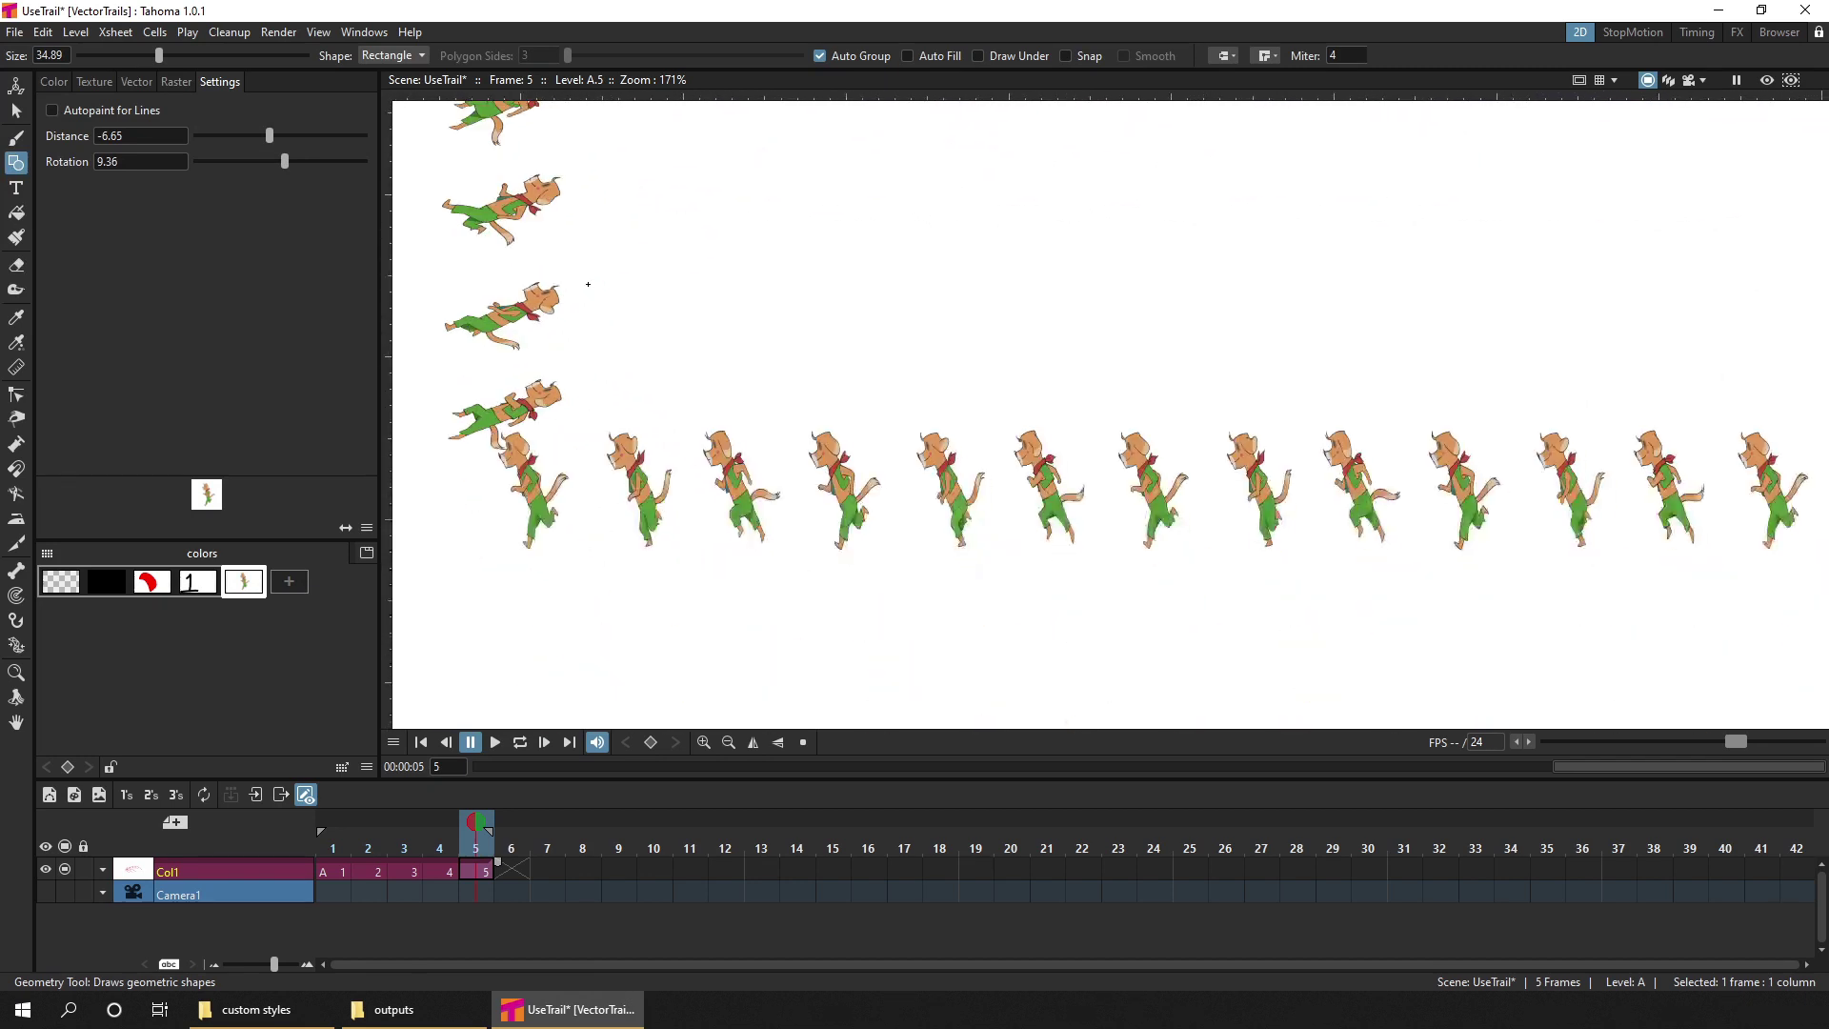